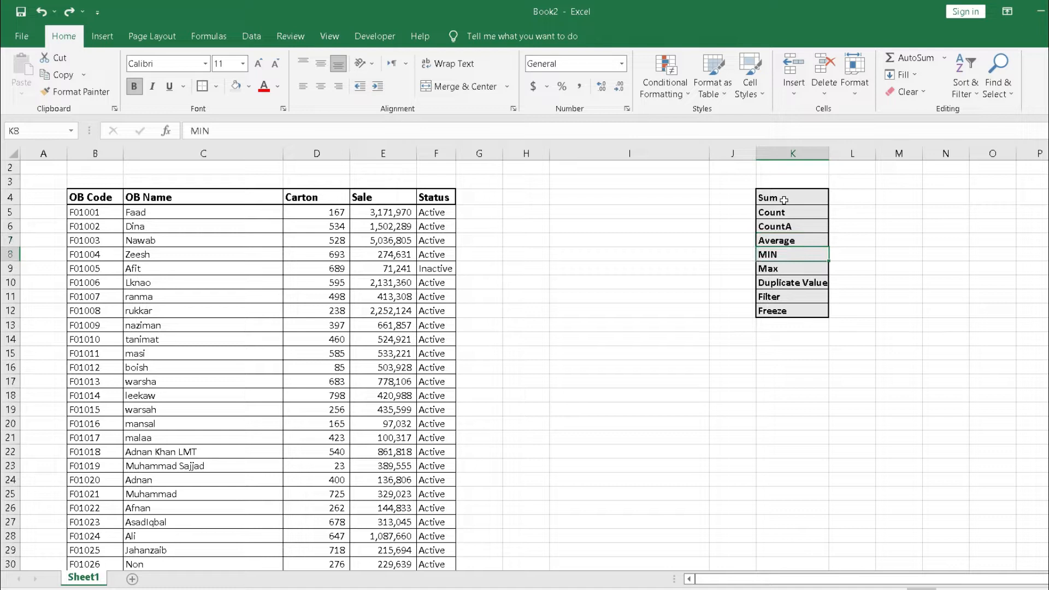
Go through the list of functions in column K down to the Freeze entry.
{"action": "key", "text": "Down"}
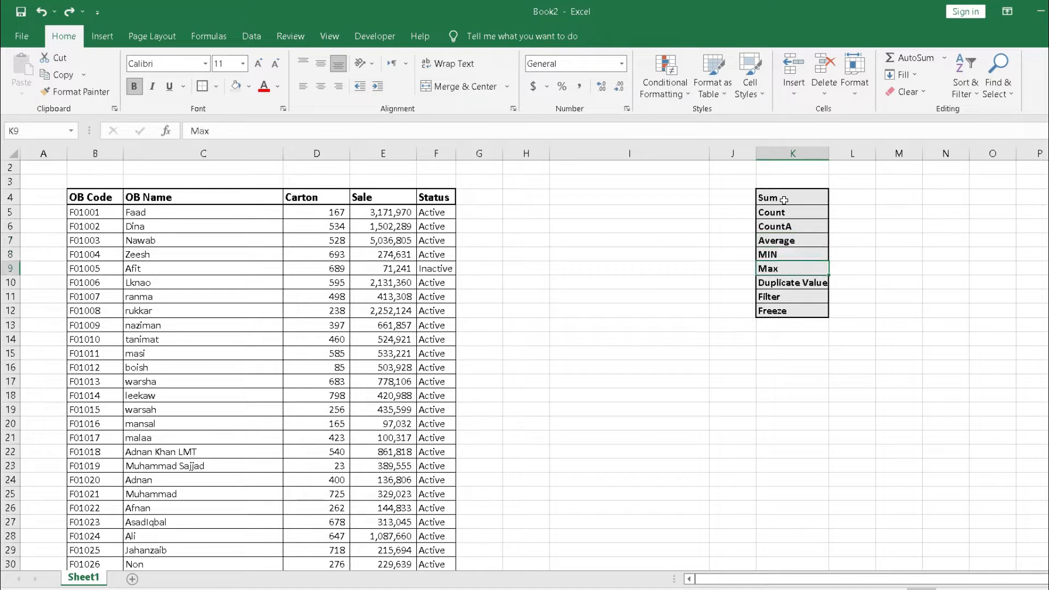
{"action": "key", "text": "Down"}
{"action": "key", "text": "Down"}
{"action": "key", "text": "Down"}
{"action": "key", "text": "Up"}
{"action": "key", "text": "Down"}
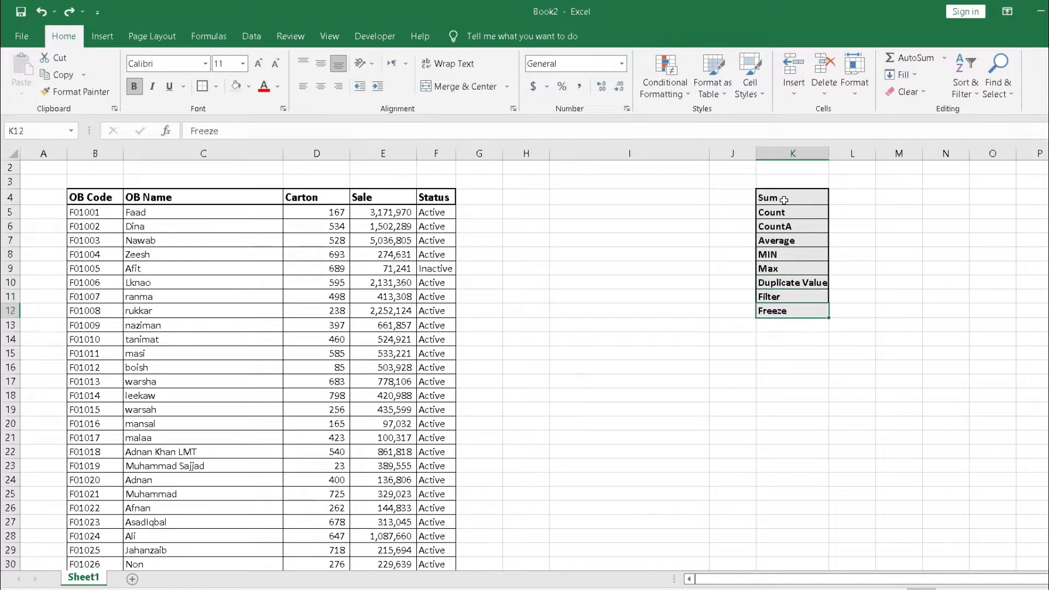
Look over the data table's columns and records, and return to the Sum entry in the function list.
{"action": "left_click", "coordinate": [478, 154]}
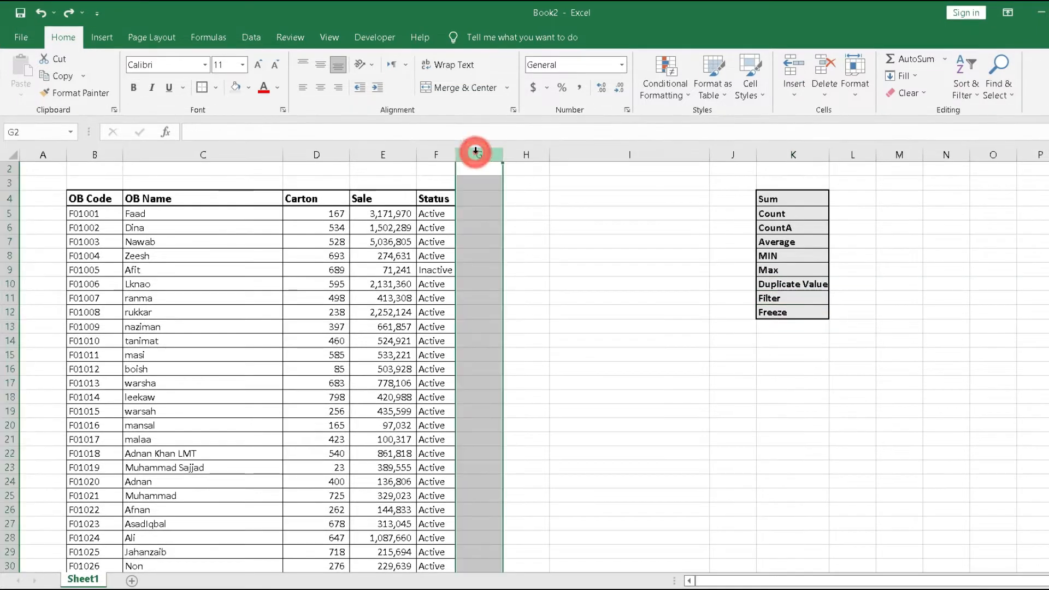
{"action": "left_click", "coordinate": [9, 212]}
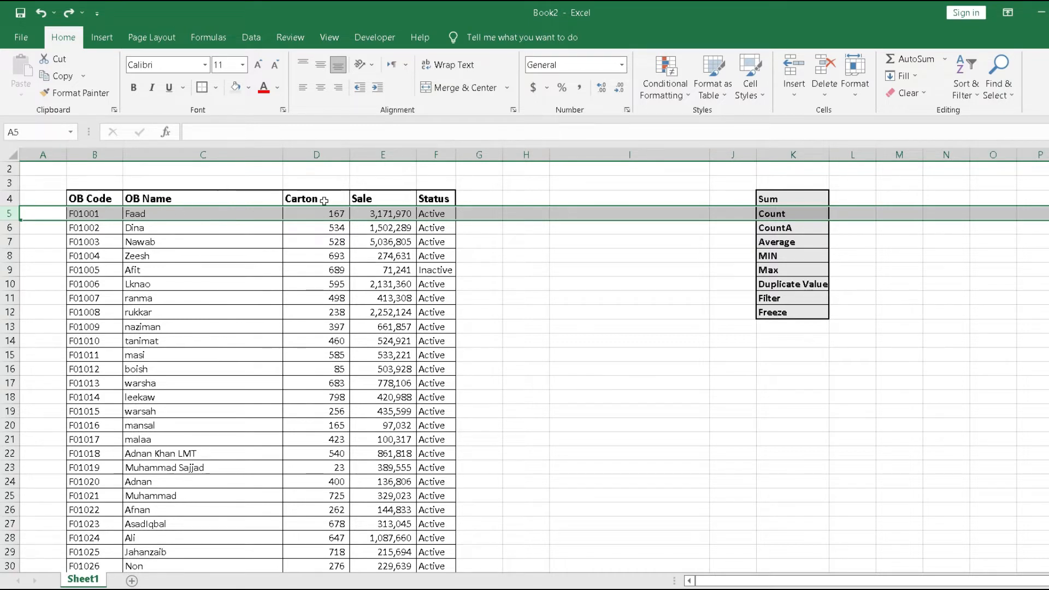
{"action": "scroll", "coordinate": [291, 373], "scroll_direction": "down", "scroll_amount": 20}
{"action": "scroll", "coordinate": [291, 373], "scroll_direction": "down", "scroll_amount": 9}
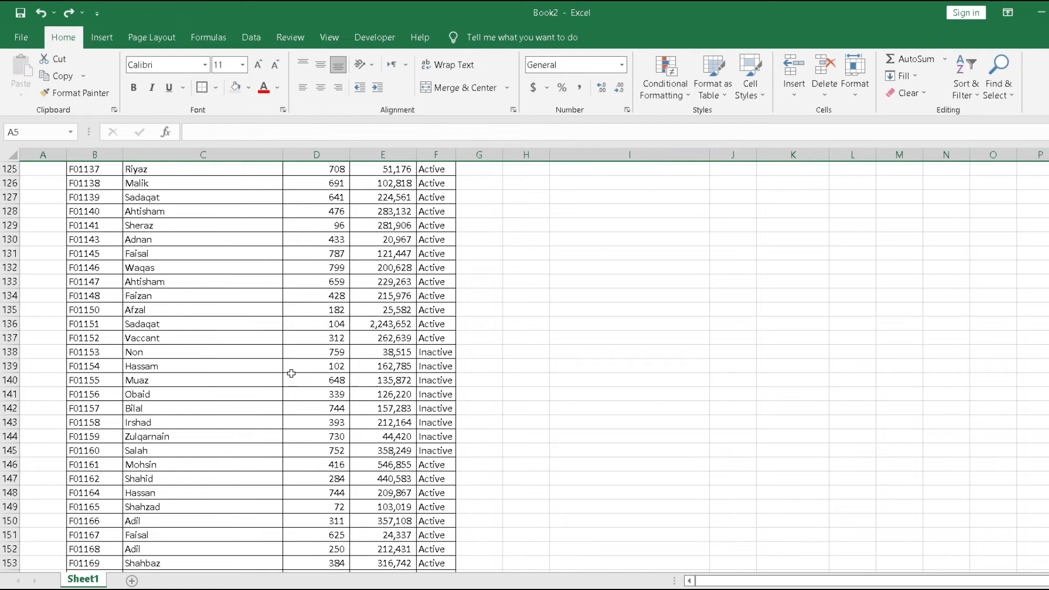
{"action": "scroll", "coordinate": [291, 375], "scroll_direction": "up", "scroll_amount": 20}
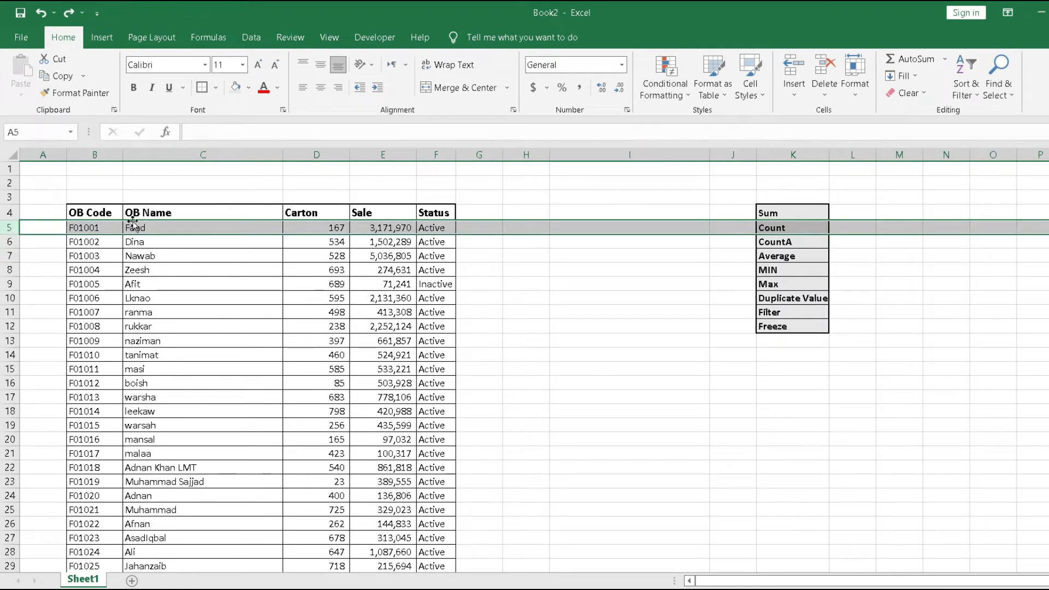
{"action": "left_click", "coordinate": [102, 206]}
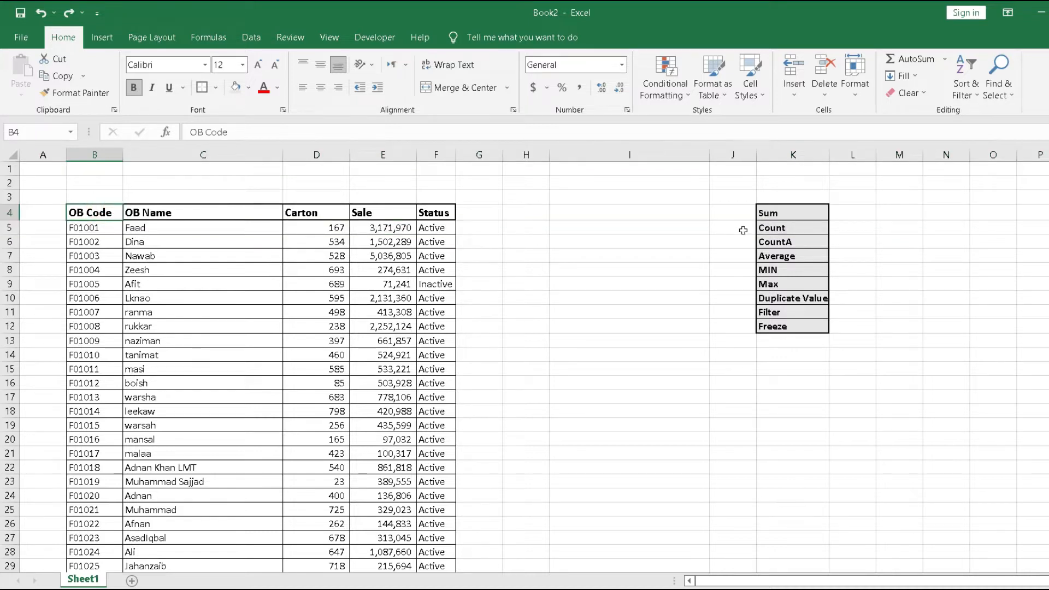
{"action": "left_click", "coordinate": [803, 281]}
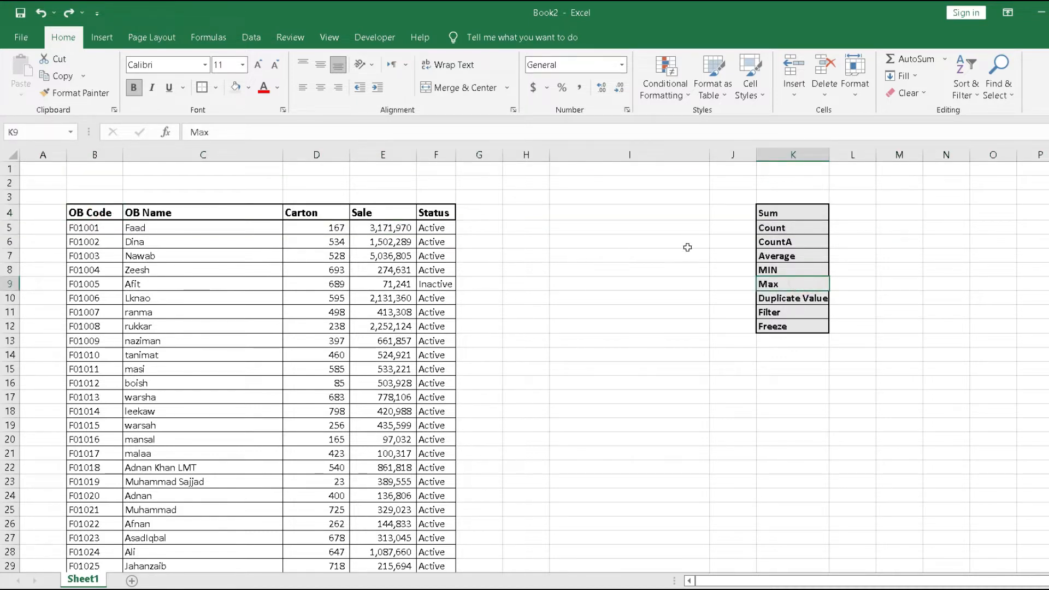
{"action": "left_click", "coordinate": [788, 211]}
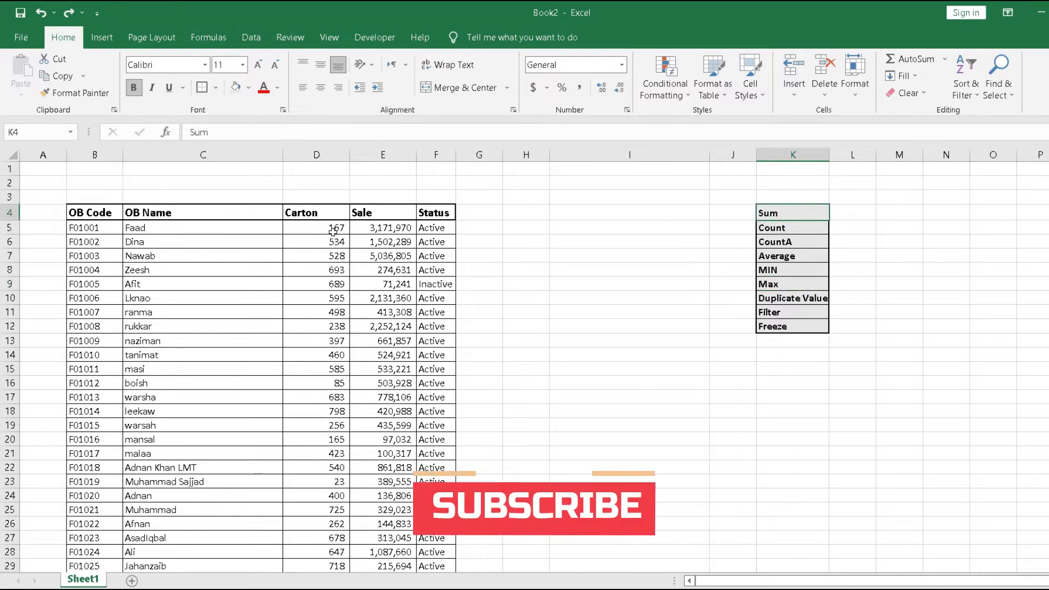
Select all the Carton values from D5 to D234 and examine the selection's summary statistics.
{"action": "left_click", "coordinate": [314, 217]}
{"action": "key", "text": "Down"}
{"action": "key", "text": "Down"}
{"action": "key", "text": "Down"}
{"action": "key", "text": "Down"}
{"action": "key", "text": "Down"}
{"action": "key", "text": "Down"}
{"action": "key", "text": "Up"}
{"action": "key", "text": "Up"}
{"action": "key", "text": "Up"}
{"action": "key", "text": "Up"}
{"action": "key", "text": "Up"}
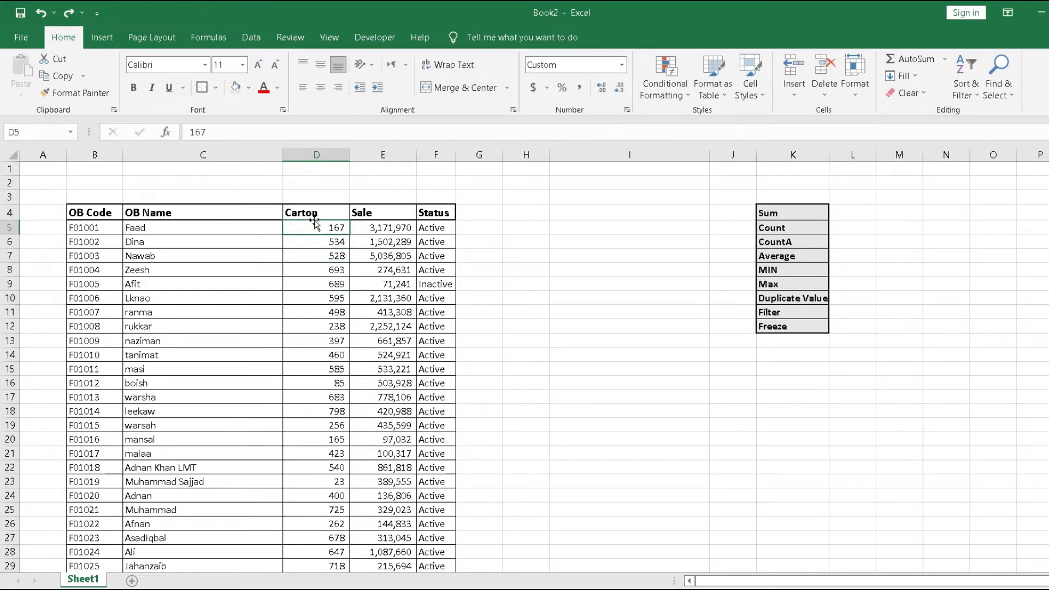
{"action": "key", "text": "ctrl+shift+Down"}
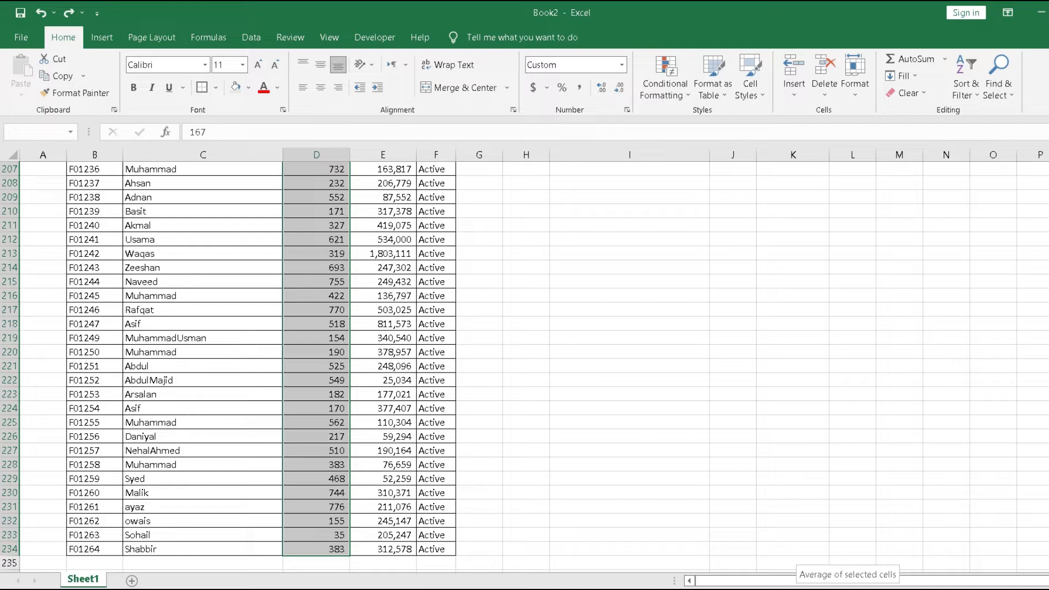
{"action": "key", "text": "ctrl+Up"}
{"action": "key", "text": "Up"}
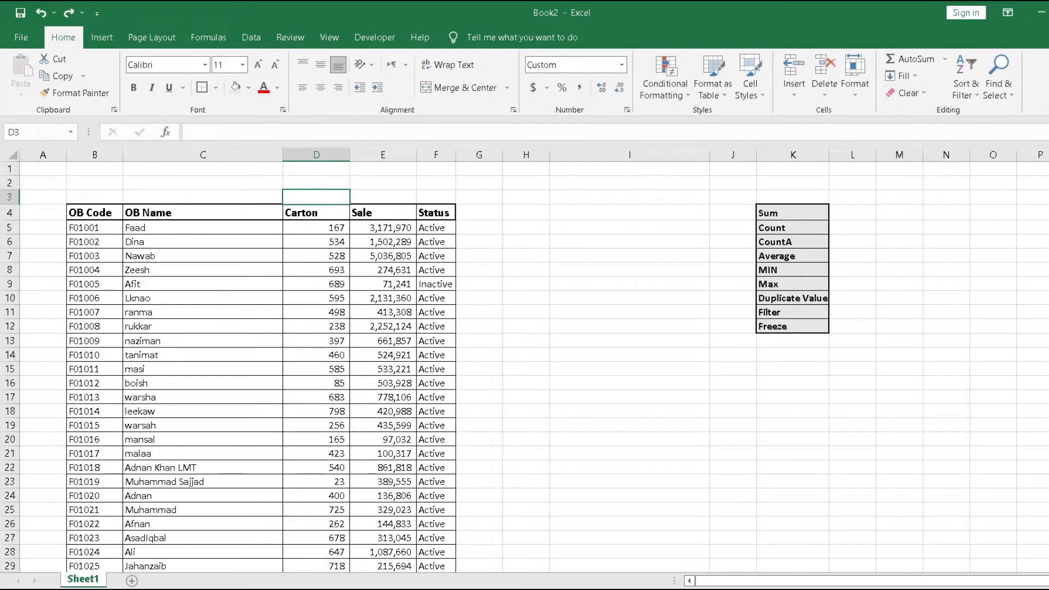
Reselect the Carton values from D5 down to recheck the summary of the selection.
{"action": "key", "text": "Down"}
{"action": "mouse_move", "coordinate": [809, 589]}
{"action": "key", "text": "Down"}
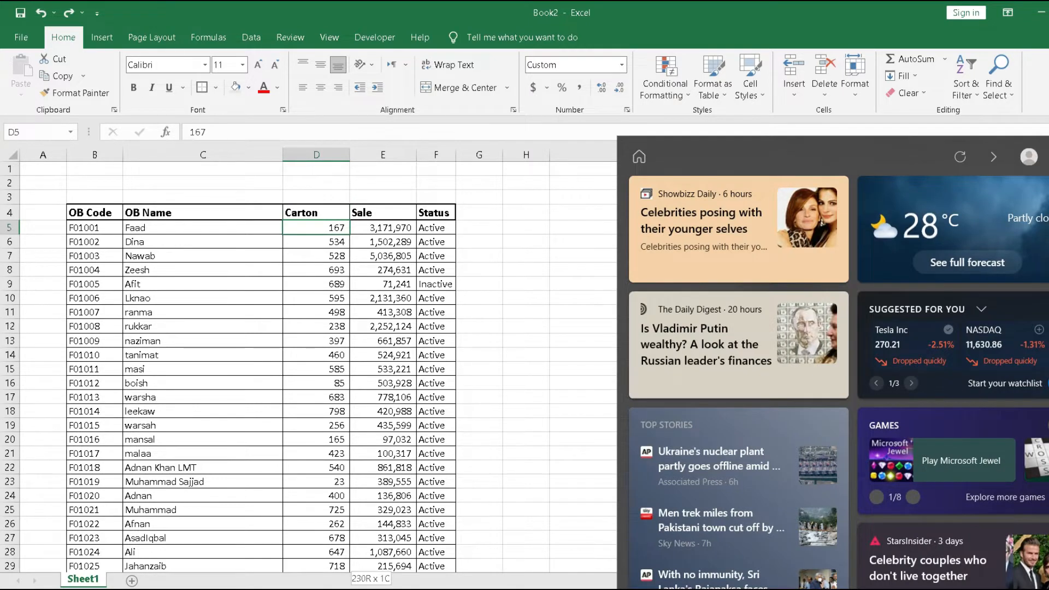
{"action": "key", "text": "ctrl+shift+Down"}
{"action": "left_click", "coordinate": [492, 502]}
{"action": "key", "text": "ctrl+Up"}
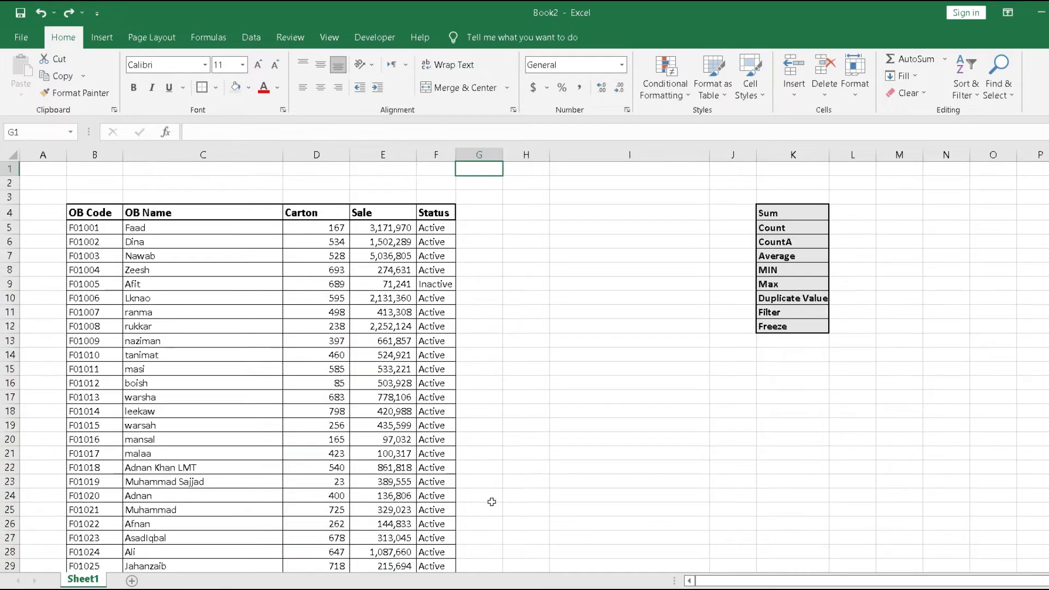
{"action": "key", "text": "Left"}
{"action": "key", "text": "Left"}
{"action": "key", "text": "Down"}
{"action": "key", "text": "Down"}
{"action": "key", "text": "Down"}
{"action": "key", "text": "Down"}
{"action": "key", "text": "Left"}
{"action": "key", "text": "ctrl+shift+Down"}
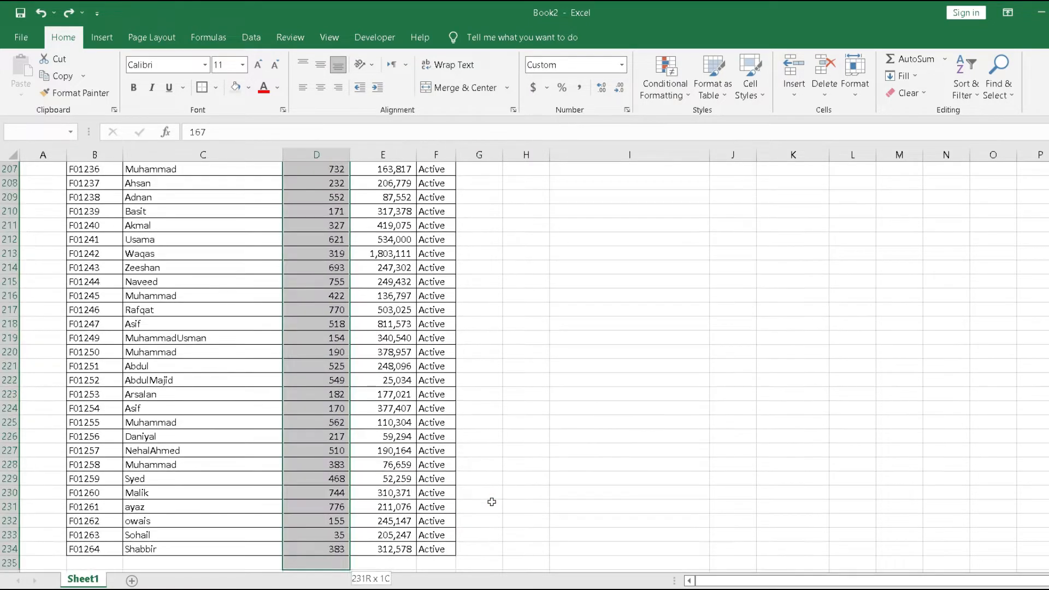
{"action": "key", "text": "Up"}
{"action": "key", "text": "Up"}
{"action": "key", "text": "Up"}
{"action": "key", "text": "Up"}
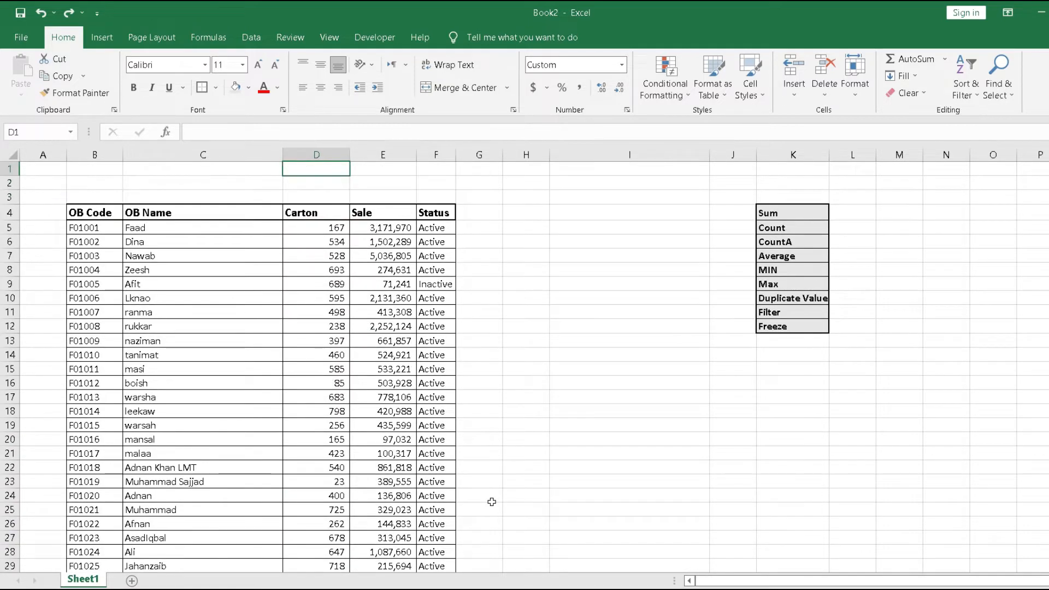
Enter the formula =SUM(D5:D234) in cell D3 to total the Carton column.
{"action": "key", "text": "Down"}
{"action": "key", "text": "Down"}
{"action": "type", "text": "="}
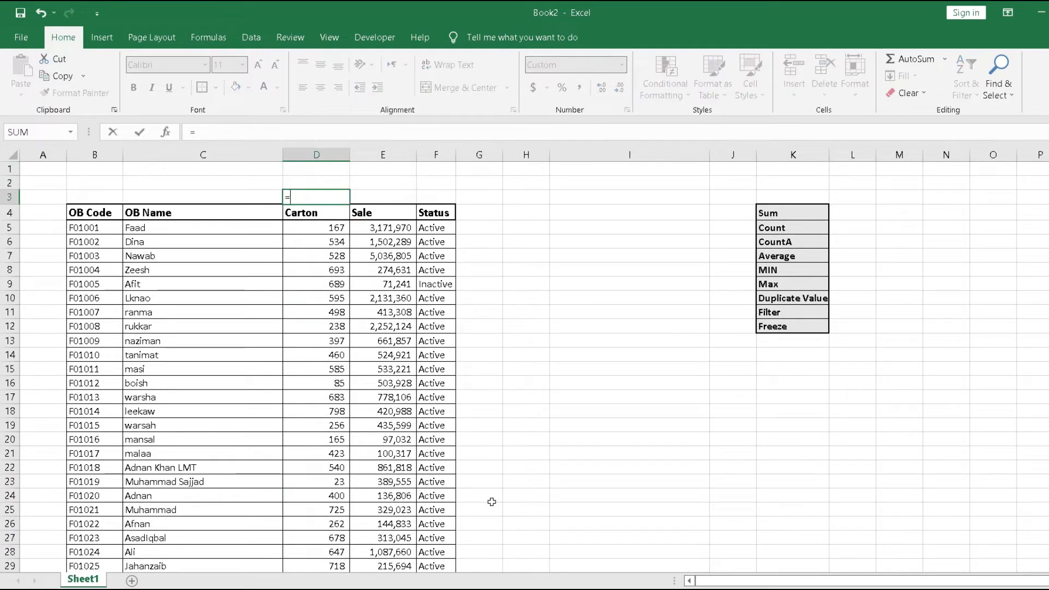
{"action": "type", "text": "sum"}
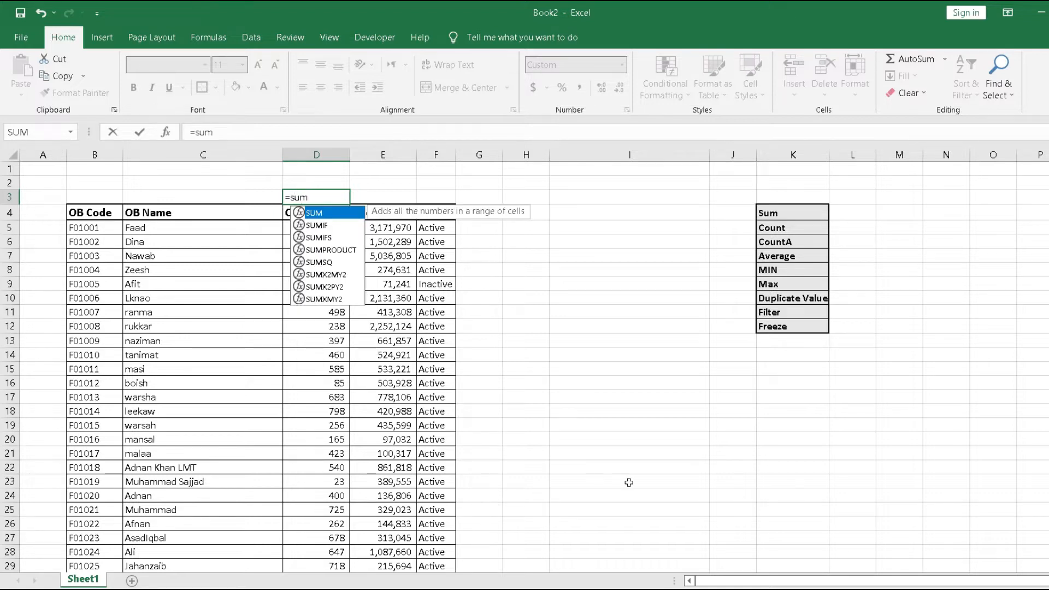
{"action": "type", "text": "("}
{"action": "key", "text": "Down"}
{"action": "key", "text": "Down"}
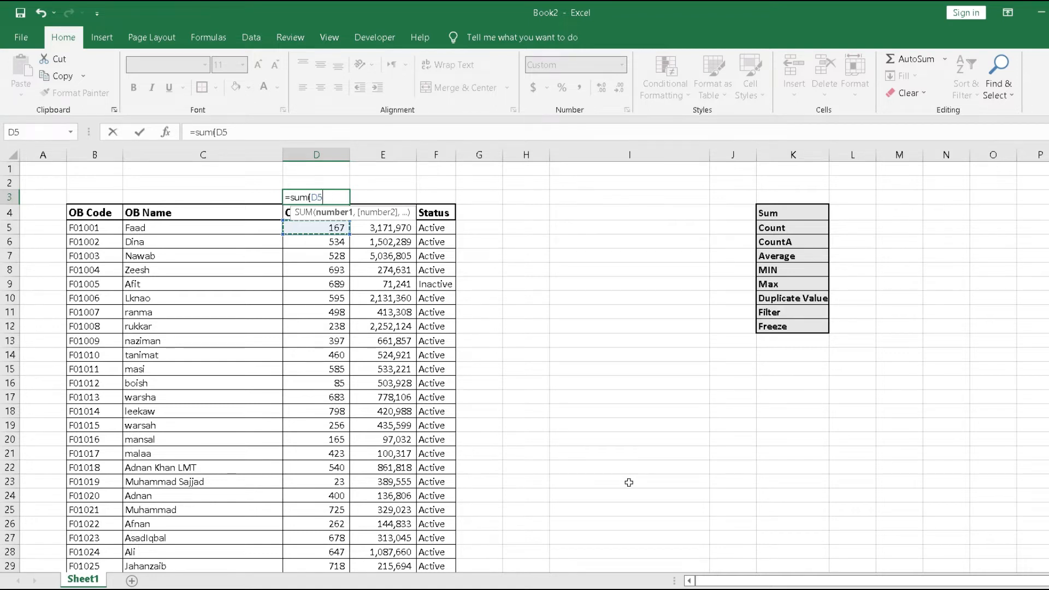
{"action": "key", "text": "ctrl+shift+Down"}
{"action": "key", "text": "ctrl+shift+Up"}
{"action": "key", "text": "shift+Down"}
{"action": "key", "text": "shift+Down"}
{"action": "key", "text": "shift+Down"}
{"action": "key", "text": "shift+Down"}
{"action": "key", "text": "shift+Down"}
{"action": "key", "text": "shift+Down"}
{"action": "key", "text": "shift+Down"}
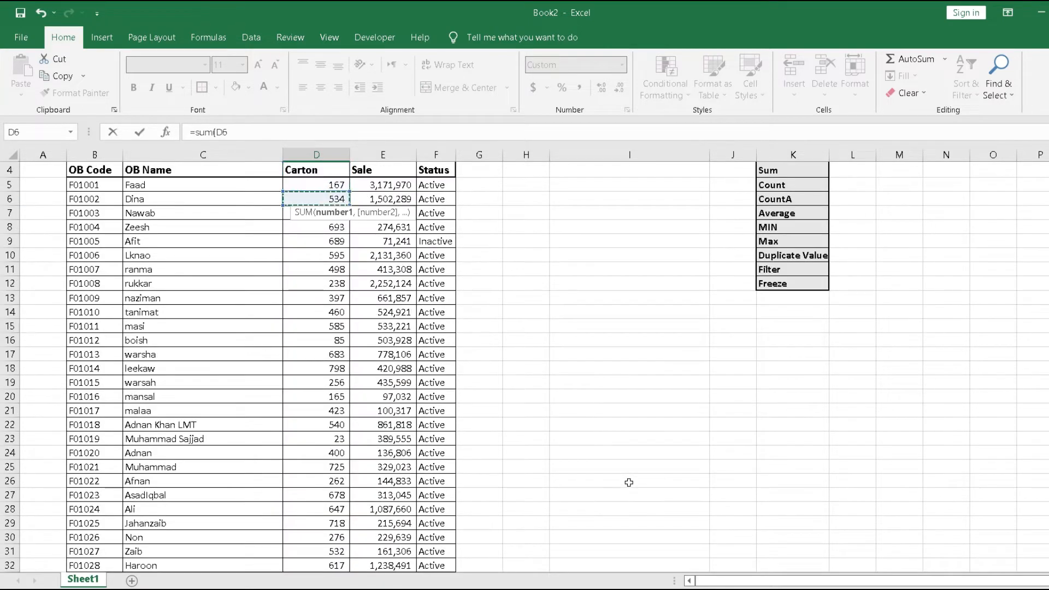
{"action": "key", "text": "shift+Down"}
{"action": "key", "text": "shift+Down"}
{"action": "key", "text": "shift+Down"}
{"action": "key", "text": "shift+Down"}
{"action": "key", "text": "shift+Down"}
{"action": "key", "text": "shift+Down"}
{"action": "key", "text": "shift+Down"}
{"action": "key", "text": "shift+Down"}
{"action": "key", "text": "shift+Down"}
{"action": "key", "text": "shift+Down"}
{"action": "key", "text": "shift+Down"}
{"action": "key", "text": "shift+Down"}
{"action": "key", "text": "shift+Down"}
{"action": "key", "text": "shift+Down"}
{"action": "key", "text": "shift+Down"}
{"action": "key", "text": "shift+Down"}
{"action": "key", "text": "shift+Down"}
{"action": "key", "text": "shift+Down"}
{"action": "key", "text": "shift+Down"}
{"action": "key", "text": "shift+Down"}
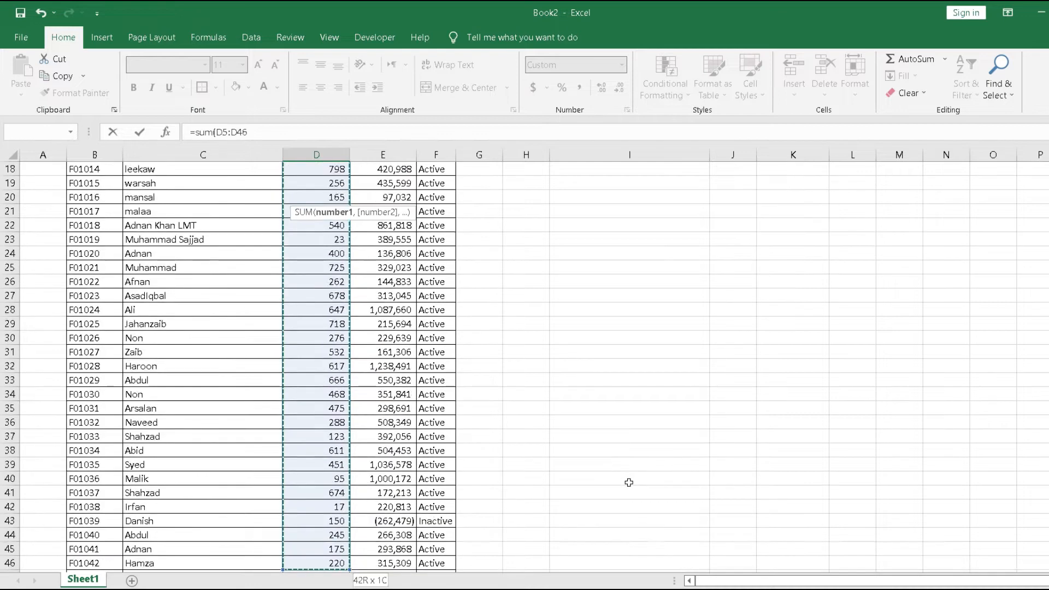
{"action": "key", "text": "shift+Down"}
{"action": "key", "text": "shift+Down"}
{"action": "key", "text": "shift+Down"}
{"action": "key", "text": "shift+Down"}
{"action": "key", "text": "shift+Down"}
{"action": "key", "text": "shift+Down"}
{"action": "key", "text": "shift+Down"}
{"action": "key", "text": "shift+Down"}
{"action": "key", "text": "shift+Down"}
{"action": "key", "text": "shift+Down"}
{"action": "key", "text": "shift+Down"}
{"action": "key", "text": "shift+Down"}
{"action": "key", "text": "shift+Down"}
{"action": "key", "text": "shift+Down"}
{"action": "key", "text": "shift+Down"}
{"action": "key", "text": "shift+Down"}
{"action": "key", "text": "shift+Down"}
{"action": "key", "text": "shift+Down"}
{"action": "key", "text": "shift+Down"}
{"action": "key", "text": "shift+Down"}
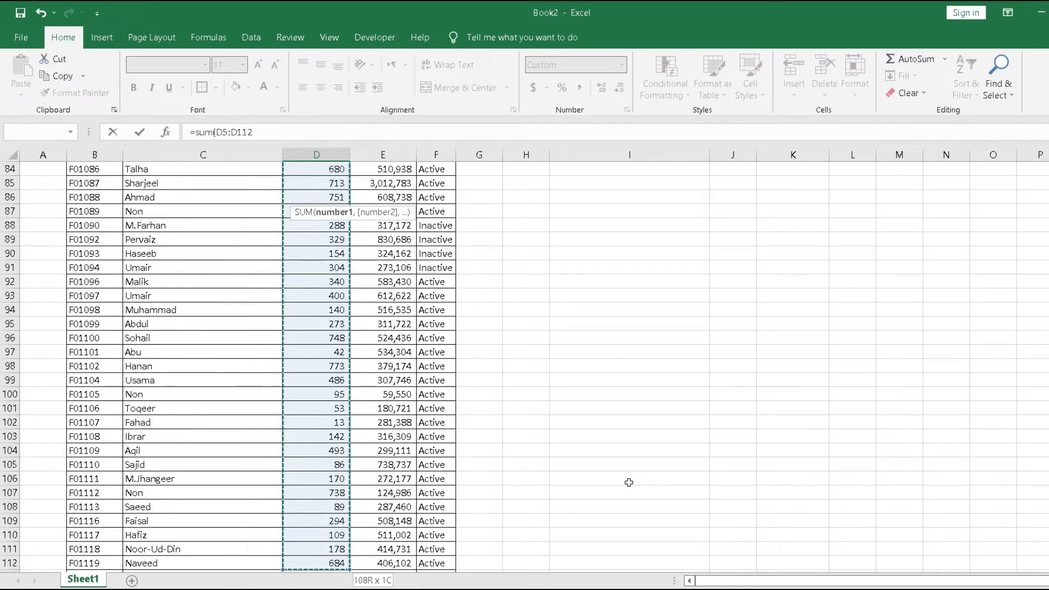
{"action": "key", "text": "shift+Down"}
{"action": "key", "text": "shift+Down"}
{"action": "key", "text": "shift+Down"}
{"action": "key", "text": "shift+Down"}
{"action": "key", "text": "shift+Down"}
{"action": "key", "text": "shift+Down"}
{"action": "key", "text": "shift+Down"}
{"action": "key", "text": "shift+Down"}
{"action": "key", "text": "shift+Down"}
{"action": "key", "text": "shift+Down"}
{"action": "key", "text": "shift+Down"}
{"action": "key", "text": "shift+Down"}
{"action": "key", "text": "shift+Down"}
{"action": "key", "text": "shift+Down"}
{"action": "key", "text": "shift+Down"}
{"action": "key", "text": "shift+Down"}
{"action": "key", "text": "shift+Down"}
{"action": "key", "text": "shift+Down"}
{"action": "key", "text": "shift+Down"}
{"action": "key", "text": "shift+Down"}
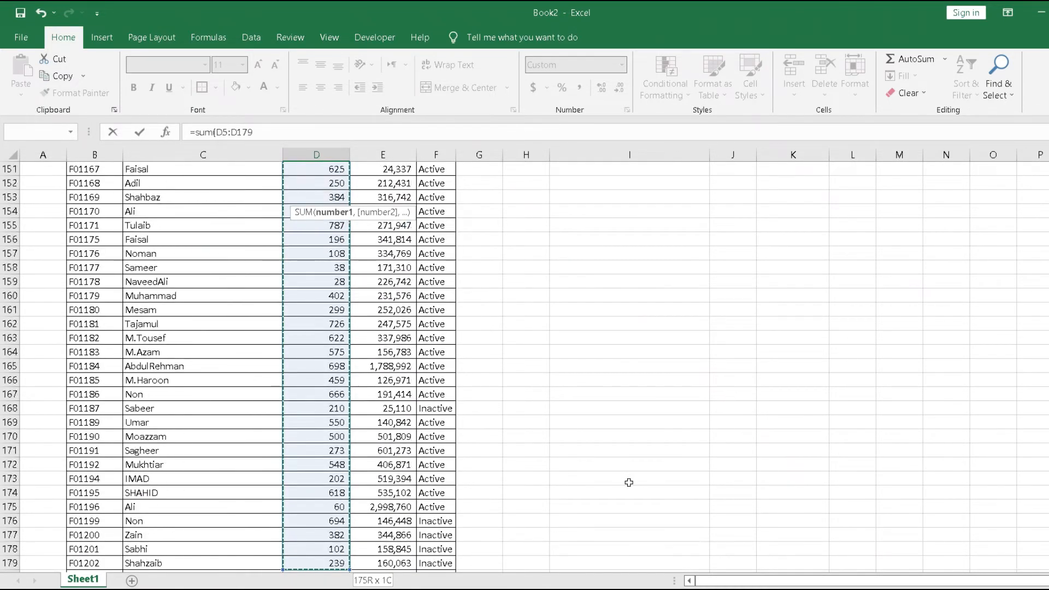
{"action": "key", "text": "shift+Down"}
{"action": "key", "text": "shift+Down"}
{"action": "key", "text": "shift+Down"}
{"action": "key", "text": "shift+Down"}
{"action": "key", "text": "shift+Down"}
{"action": "key", "text": "shift+Down"}
{"action": "key", "text": "shift+Down"}
{"action": "key", "text": "shift+Down"}
{"action": "key", "text": "shift+Down"}
{"action": "key", "text": "shift+Down"}
{"action": "key", "text": "shift+Down"}
{"action": "key", "text": "shift+Down"}
{"action": "key", "text": "shift+Down"}
{"action": "key", "text": "shift+Down"}
{"action": "key", "text": "shift+Down"}
{"action": "key", "text": "shift+Down"}
{"action": "key", "text": "shift+Down"}
{"action": "key", "text": "shift+Down"}
{"action": "key", "text": "shift+Down"}
{"action": "key", "text": "shift+Down"}
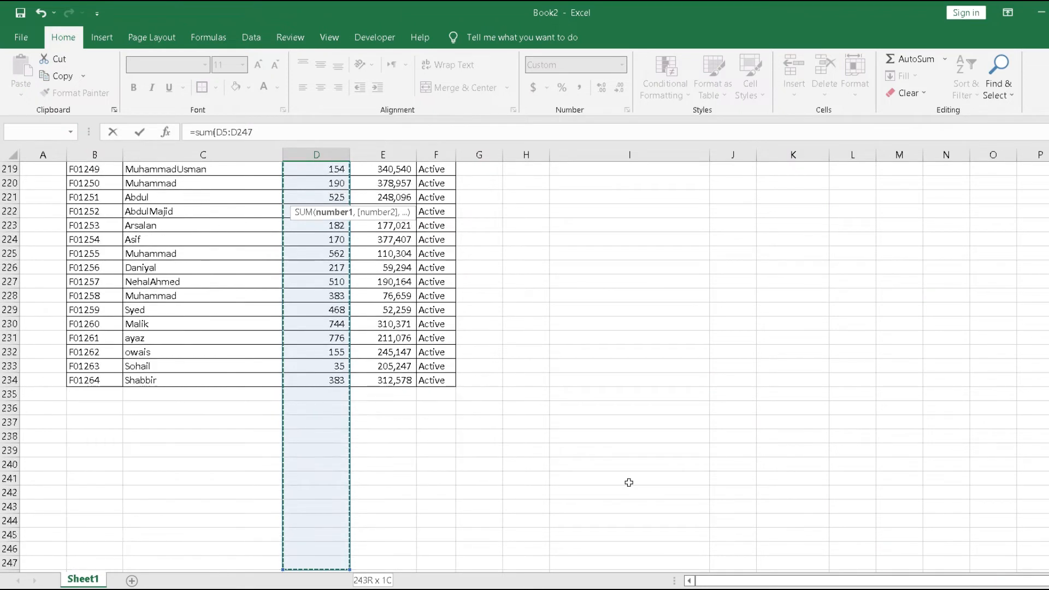
{"action": "key", "text": "shift+Up"}
{"action": "key", "text": "shift+Up"}
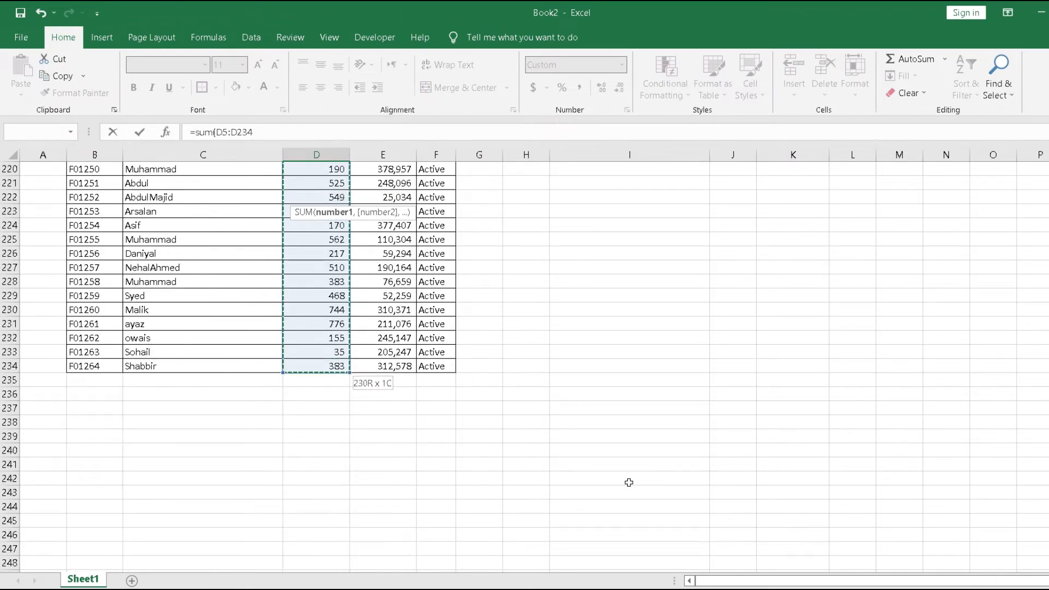
{"action": "key", "text": "Return"}
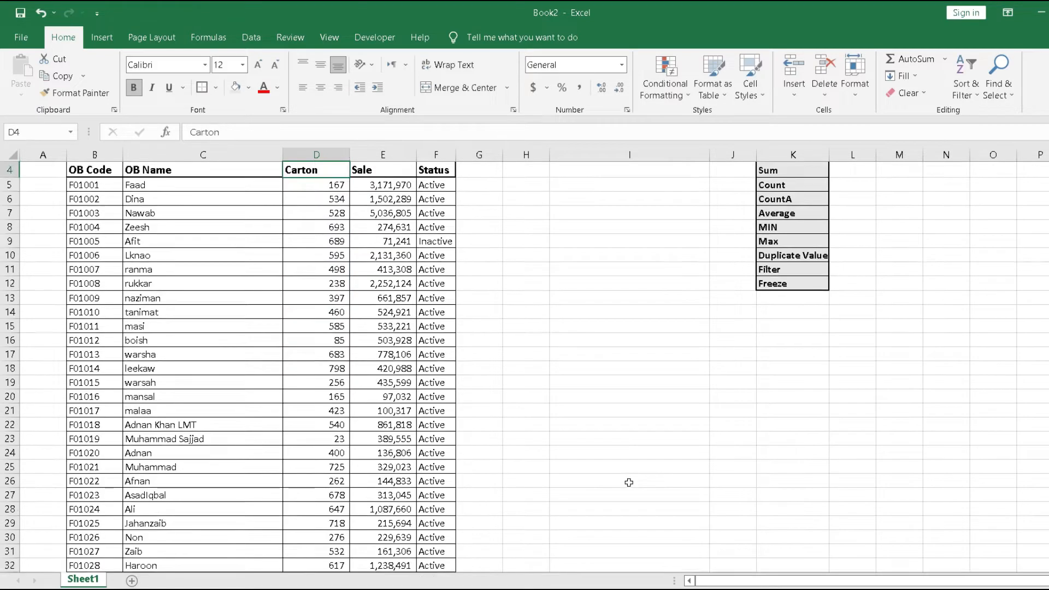
Check the SUM result in D3 against the summary of the selected Carton values.
{"action": "key", "text": "Up"}
{"action": "key", "text": "Up"}
{"action": "key", "text": "Down"}
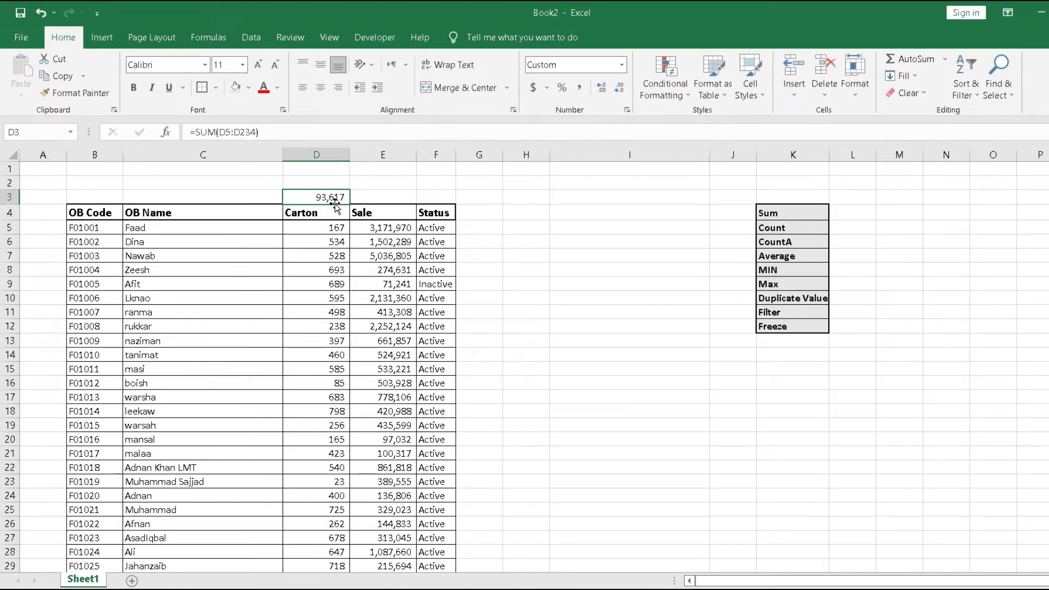
{"action": "left_click", "coordinate": [330, 225]}
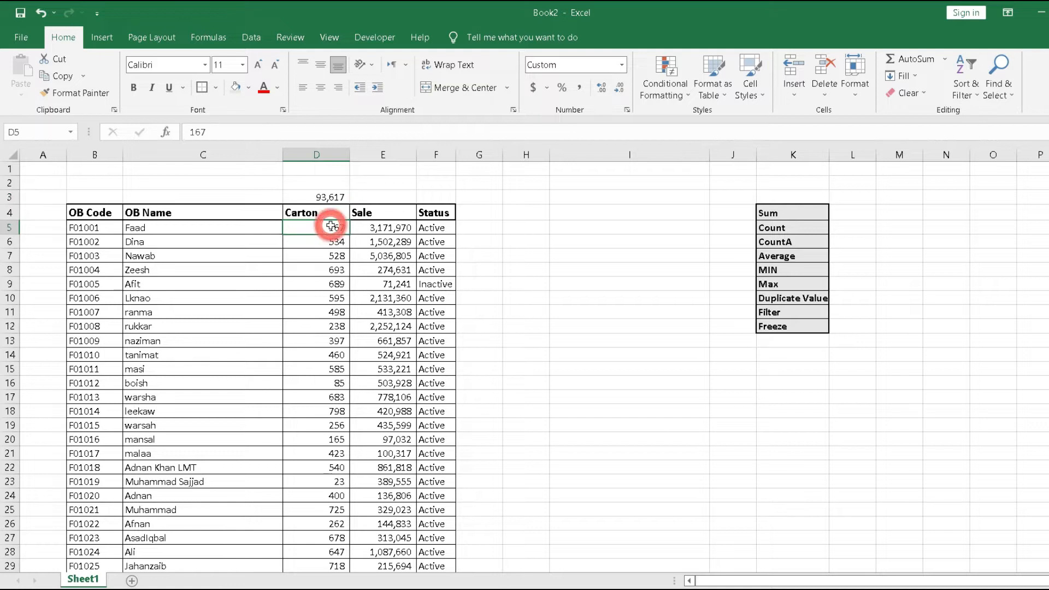
{"action": "key", "text": "ctrl+shift+Down"}
{"action": "key", "text": "Up"}
{"action": "key", "text": "Up"}
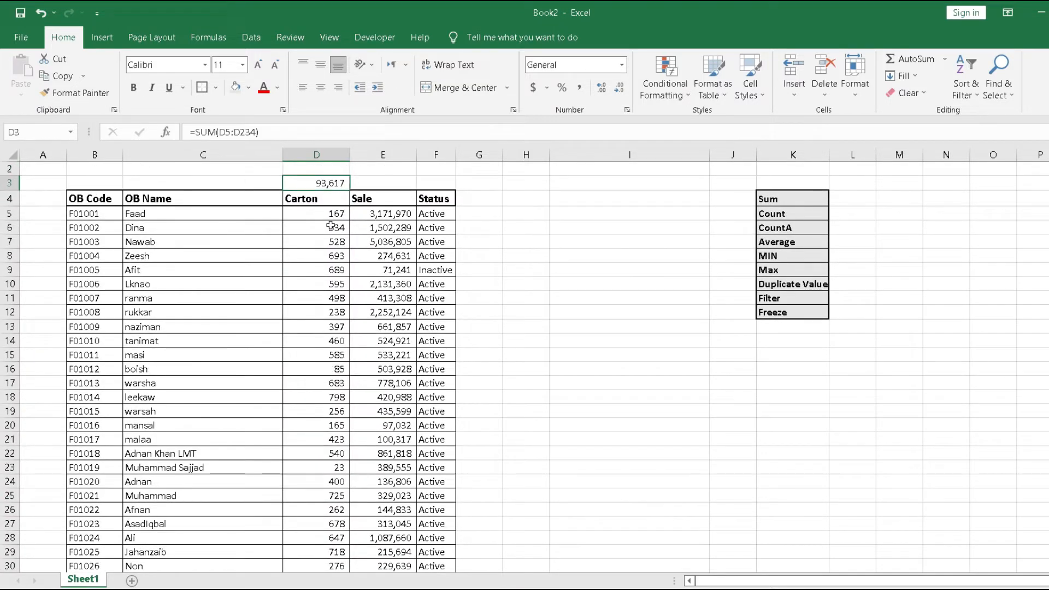
Replace the formula in D3 with =SUM(D5:D22) to total only the first 18 Carton values.
{"action": "type", "text": "=sum"}
{"action": "key", "text": "Tab"}
{"action": "key", "text": "Down"}
{"action": "key", "text": "Down"}
{"action": "key", "text": "shift+Down"}
{"action": "key", "text": "shift+Down"}
{"action": "key", "text": "shift+Down"}
{"action": "key", "text": "shift+Down"}
{"action": "key", "text": "shift+Down"}
{"action": "key", "text": "shift+Down"}
{"action": "key", "text": "shift+Down"}
{"action": "key", "text": "shift+Down"}
{"action": "key", "text": "shift+Down"}
{"action": "key", "text": "shift+Down"}
{"action": "key", "text": "shift+Down"}
{"action": "key", "text": "shift+Down"}
{"action": "key", "text": "shift+Down"}
{"action": "key", "text": "shift+Down"}
{"action": "key", "text": "shift+Down"}
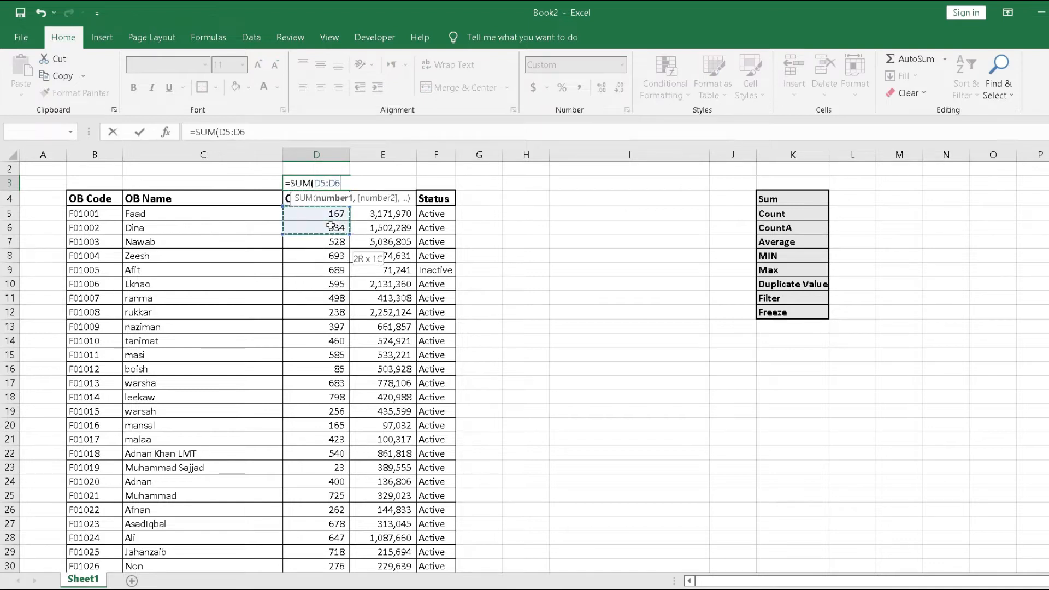
{"action": "key", "text": "shift+Down"}
{"action": "key", "text": "shift+Down"}
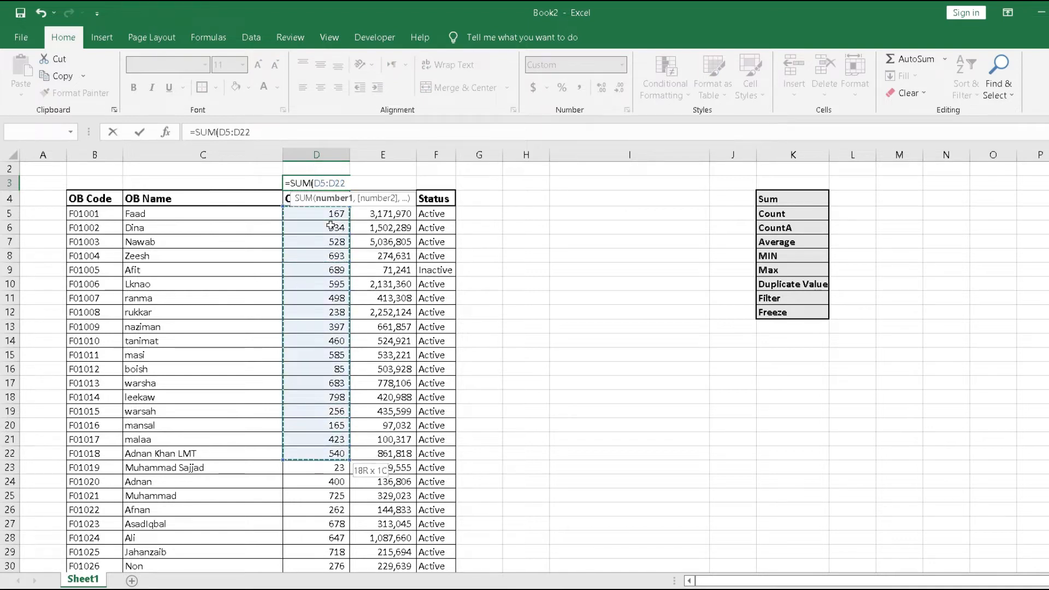
{"action": "key", "text": "ctrl+Return"}
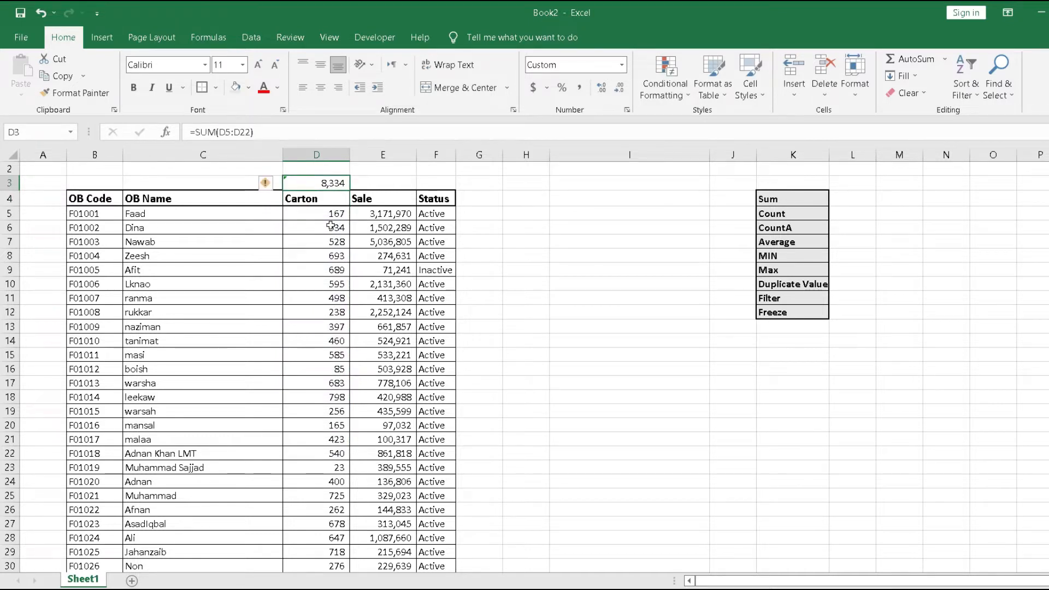
Inspect the SUM formula in D3 and the range it references, both in the cell and in the formula bar.
{"action": "double_click", "coordinate": [336, 185]}
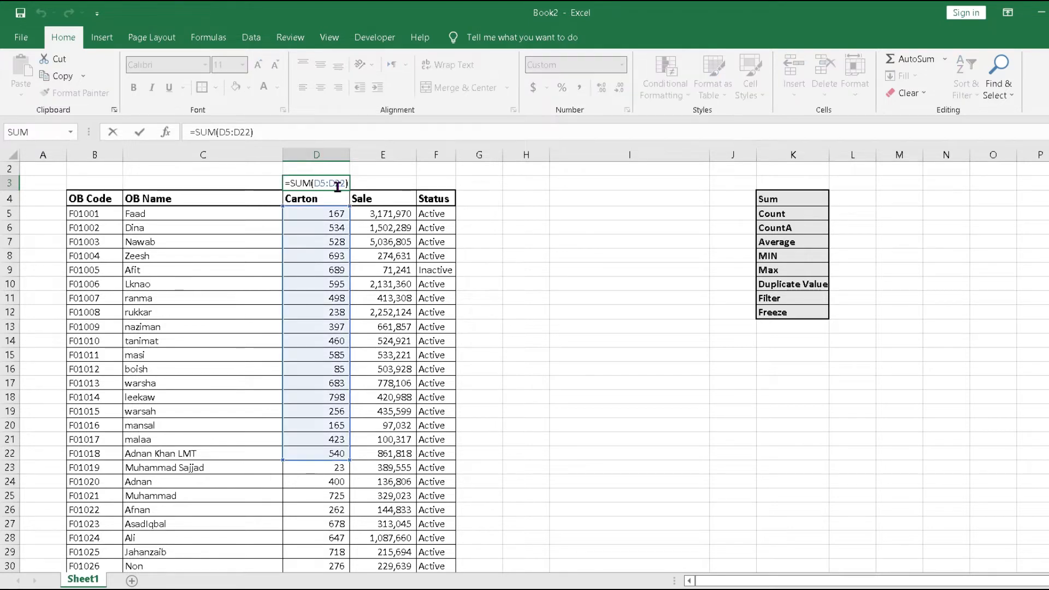
{"action": "key", "text": "Escape"}
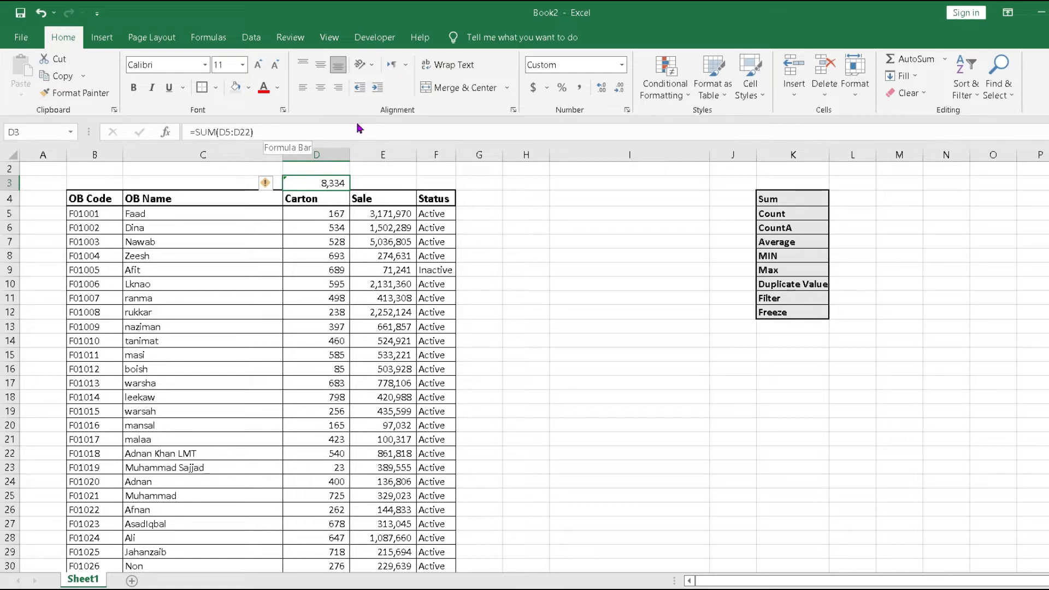
{"action": "left_click", "coordinate": [331, 133]}
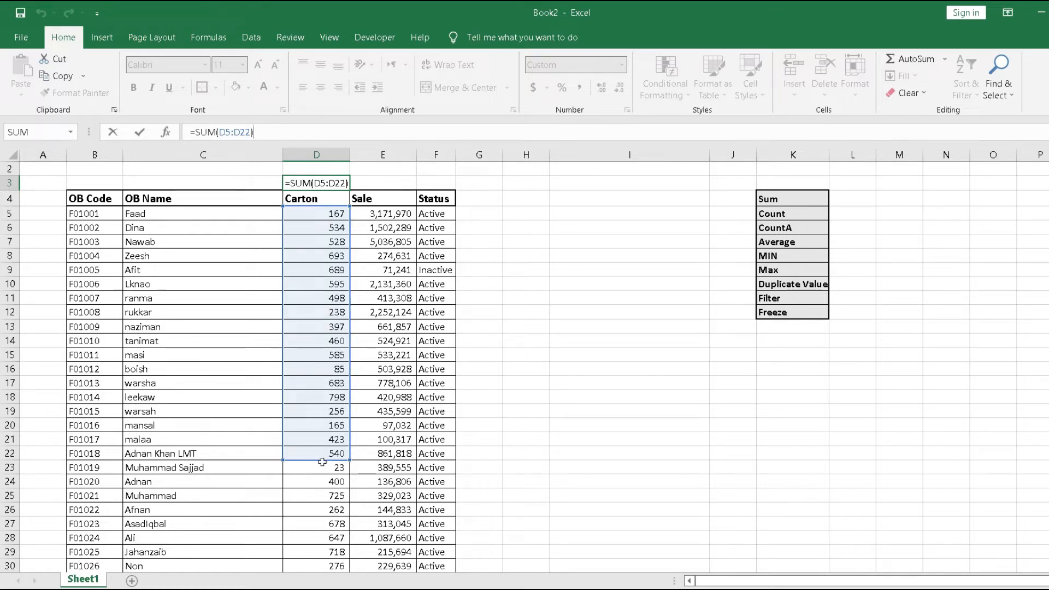
{"action": "key", "text": "ctrl+Return"}
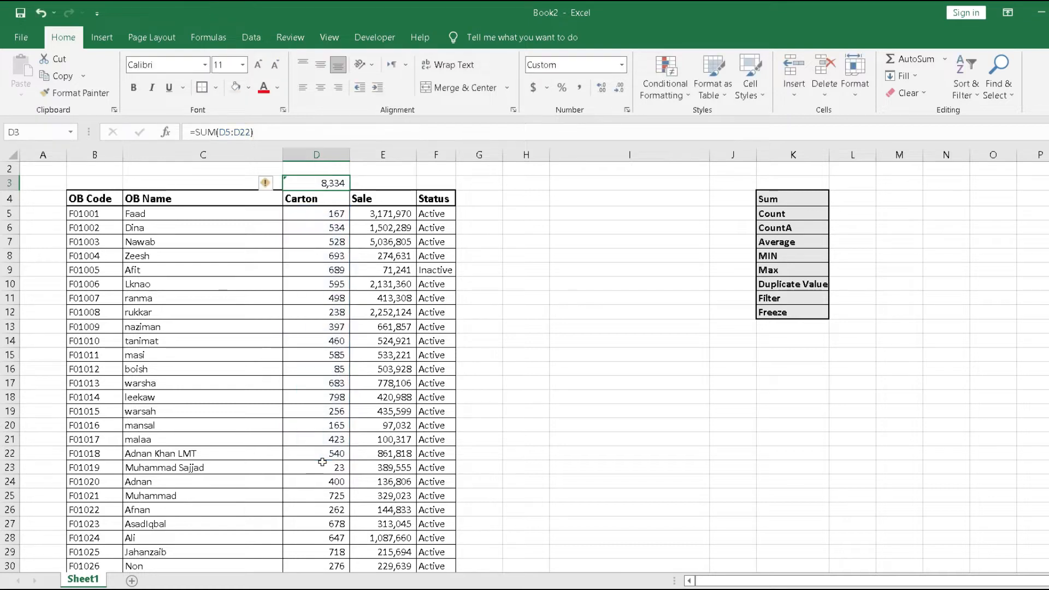
Clear D3 and enter the formula =COUNT(D5:D234) there to count the numeric Carton values.
{"action": "key", "text": "Delete"}
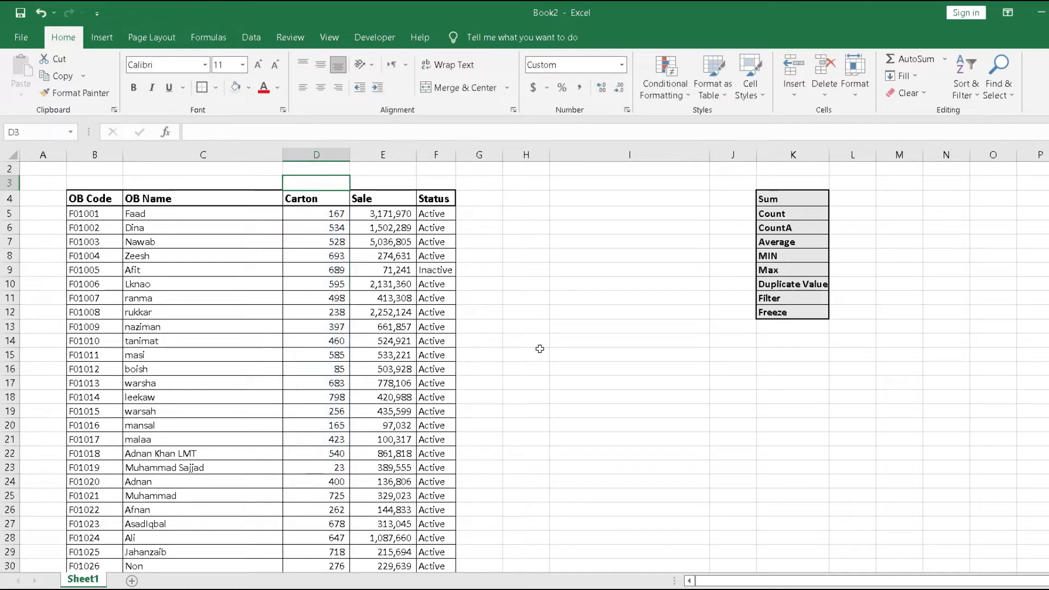
{"action": "left_click", "coordinate": [786, 213]}
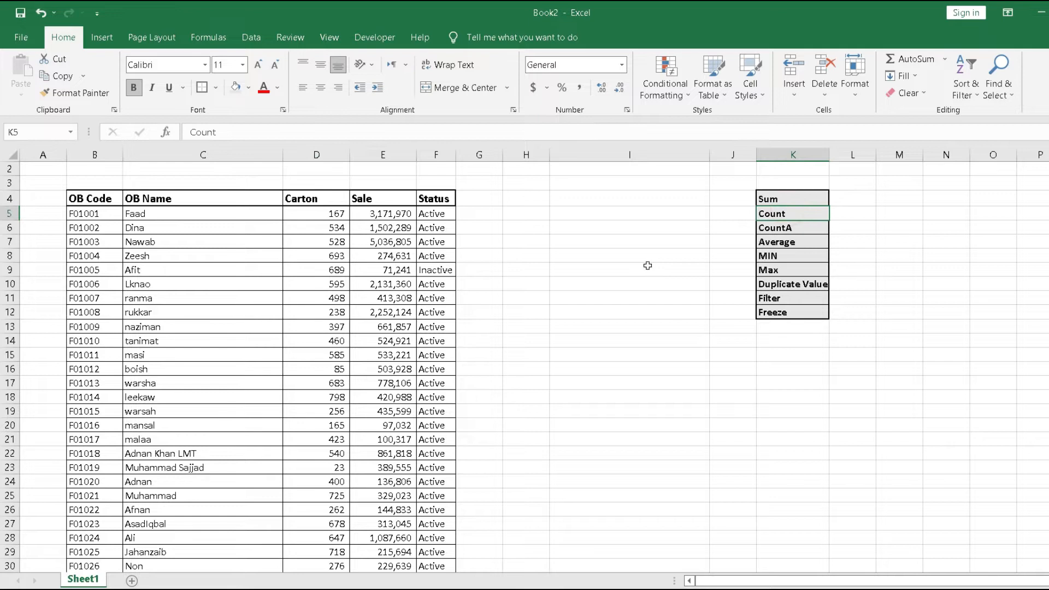
{"action": "left_click", "coordinate": [331, 186]}
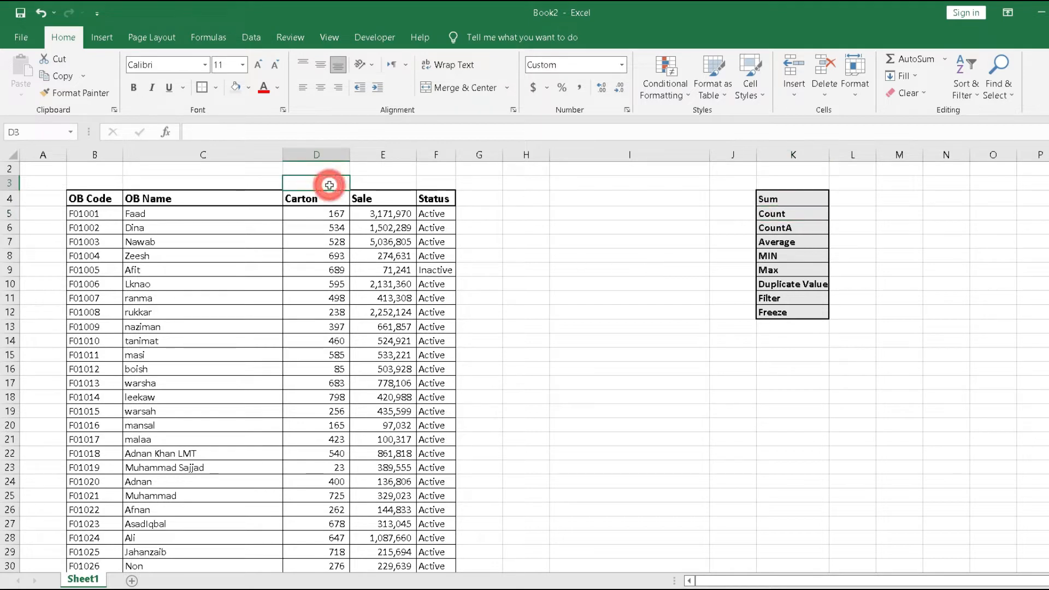
{"action": "type", "text": "="}
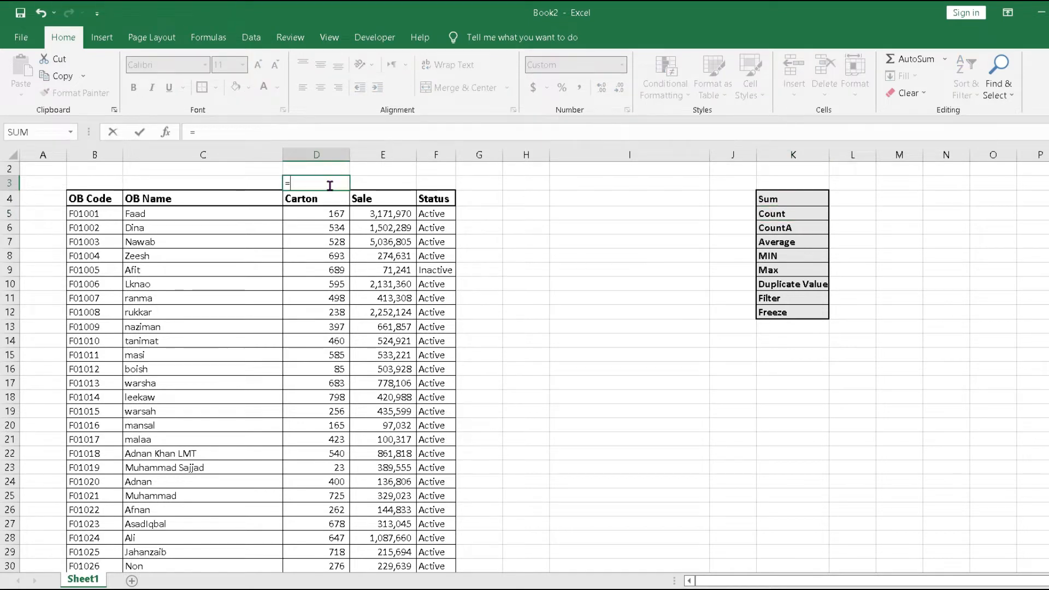
{"action": "type", "text": "coun"}
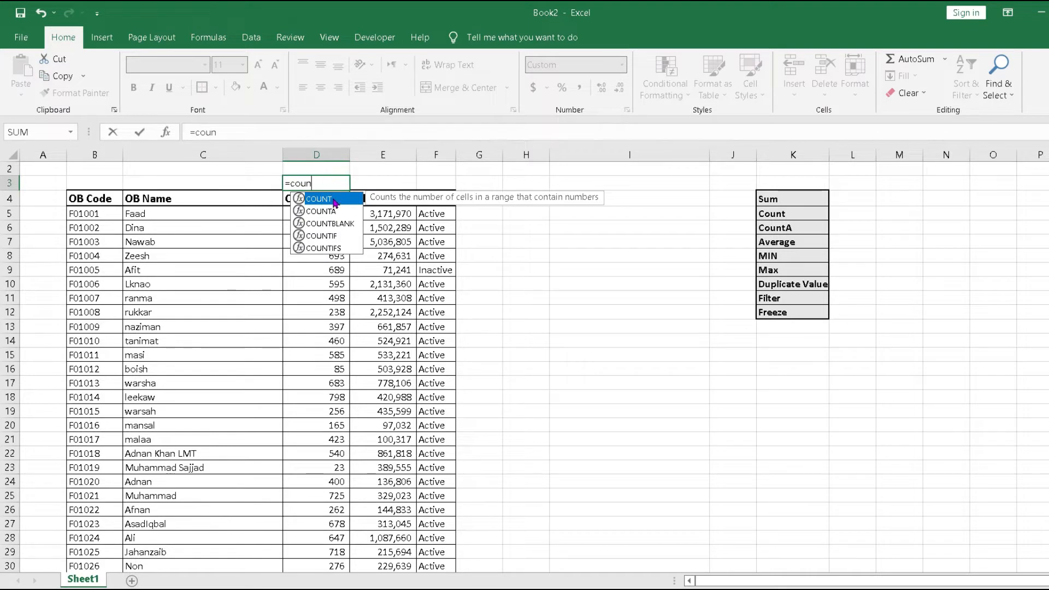
{"action": "type", "text": "t("}
{"action": "left_click", "coordinate": [334, 208]}
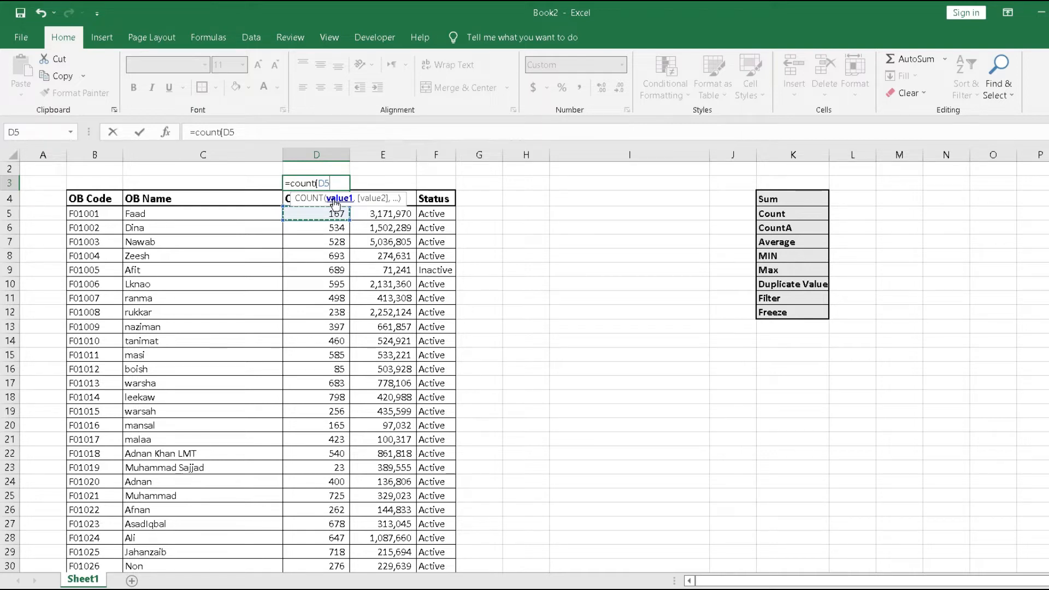
{"action": "key", "text": "ctrl+shift+Down"}
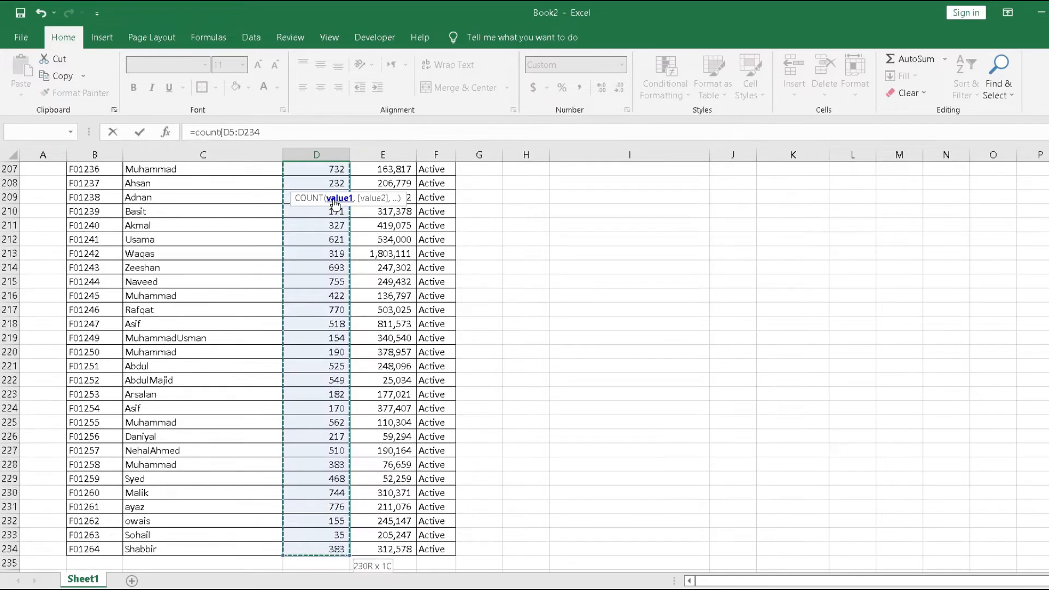
{"action": "key", "text": "ctrl+shift+Up"}
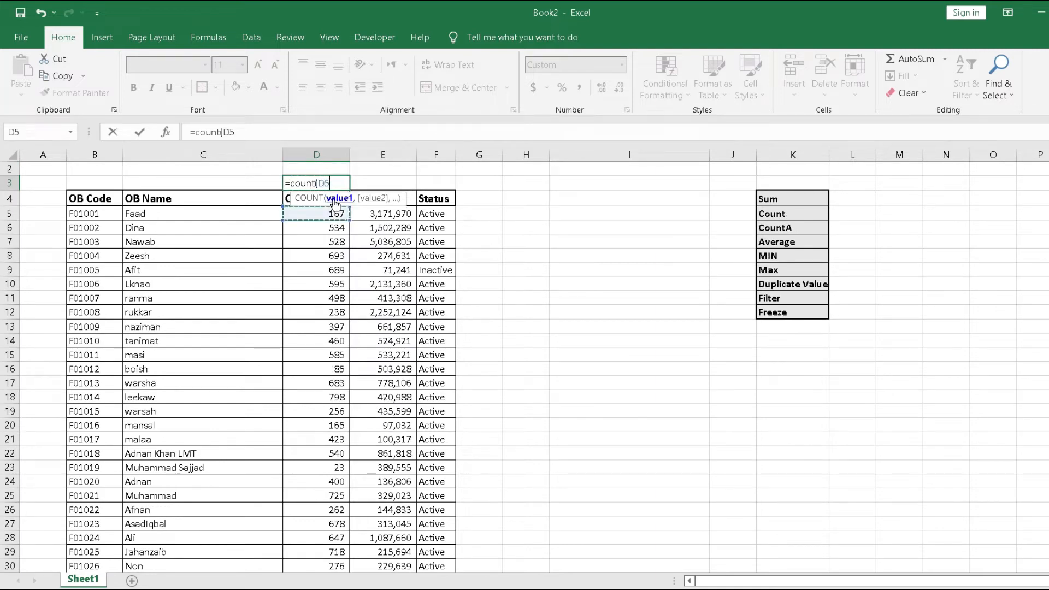
{"action": "key", "text": "ctrl+shift+Down"}
{"action": "key", "text": "ctrl+Up"}
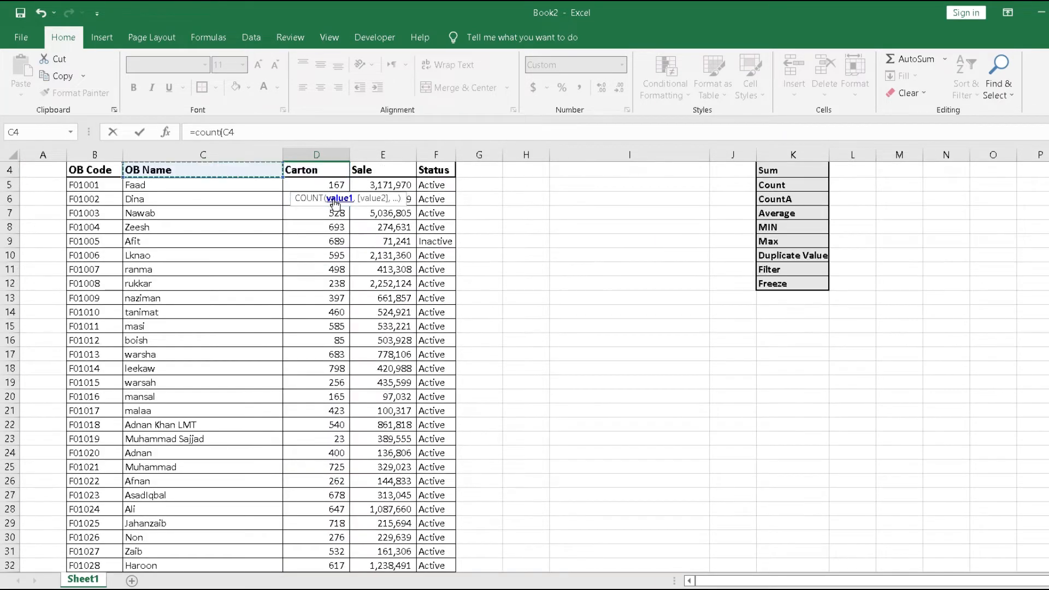
{"action": "key", "text": "Down"}
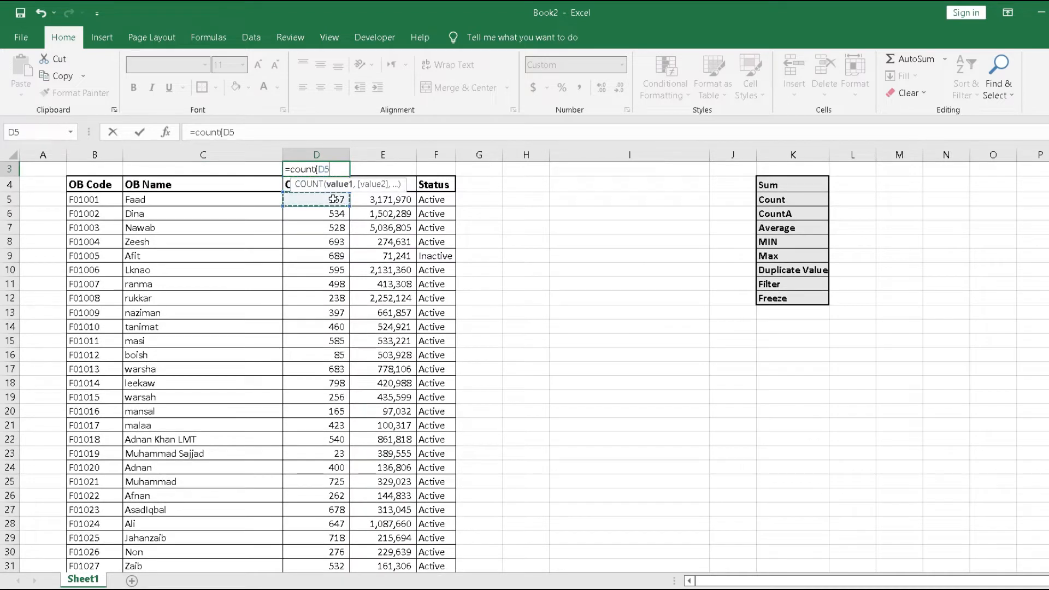
{"action": "key", "text": "ctrl+shift+Down"}
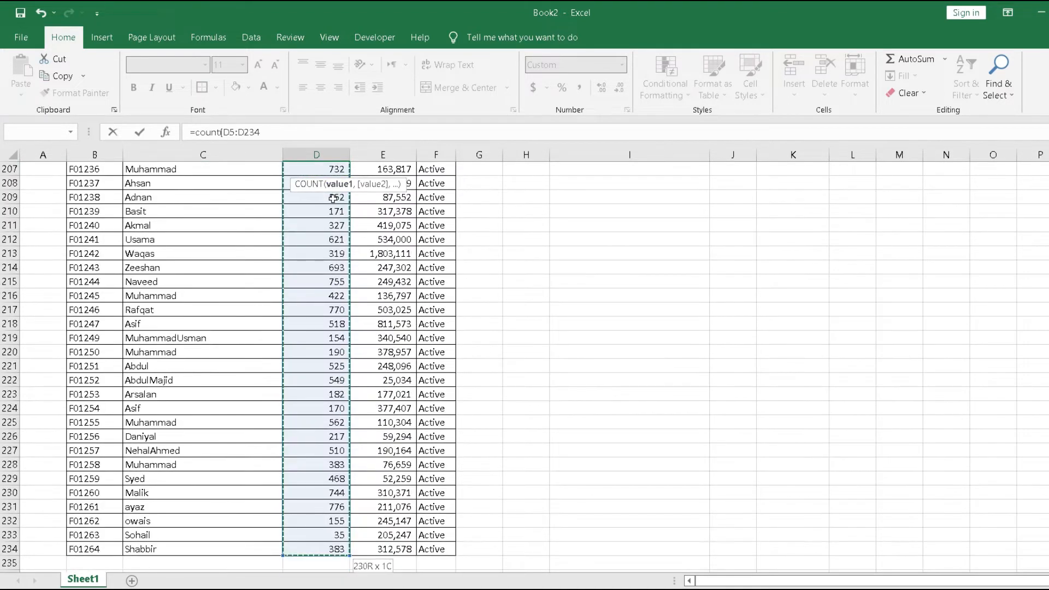
{"action": "key", "text": "Return"}
Select the Carton values from D5 to D234 and check the COUNT result in D3 against them.
{"action": "scroll", "coordinate": [333, 198], "scroll_direction": "up", "scroll_amount": 1}
{"action": "key", "text": "Up"}
{"action": "key", "text": "Down"}
{"action": "key", "text": "Down"}
{"action": "key", "text": "ctrl+shift+Down"}
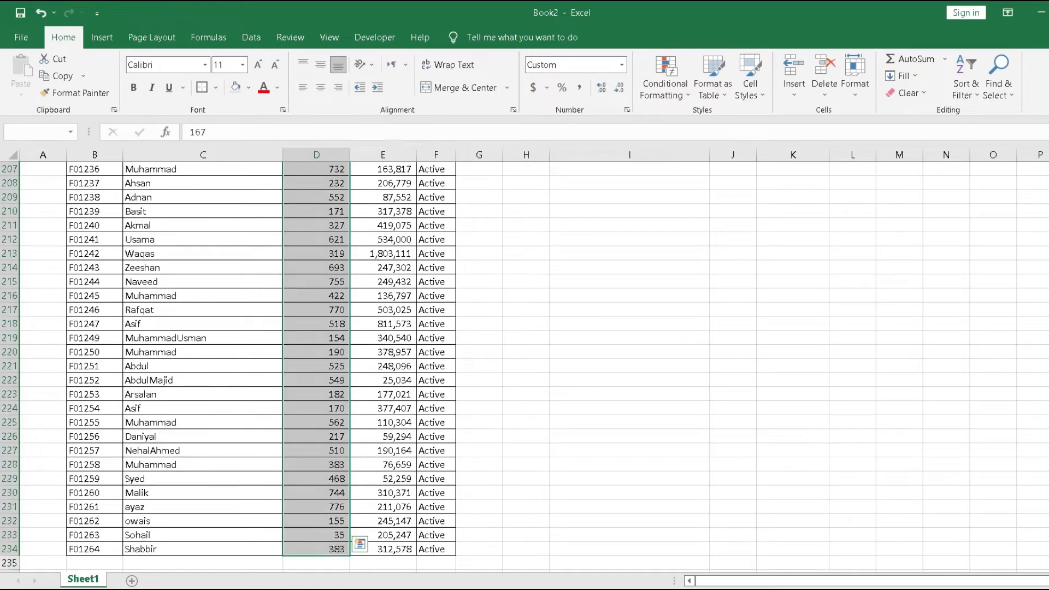
{"action": "key", "text": "ctrl+Up"}
{"action": "key", "text": "ctrl+Up"}
{"action": "key", "text": "Down"}
{"action": "key", "text": "Down"}
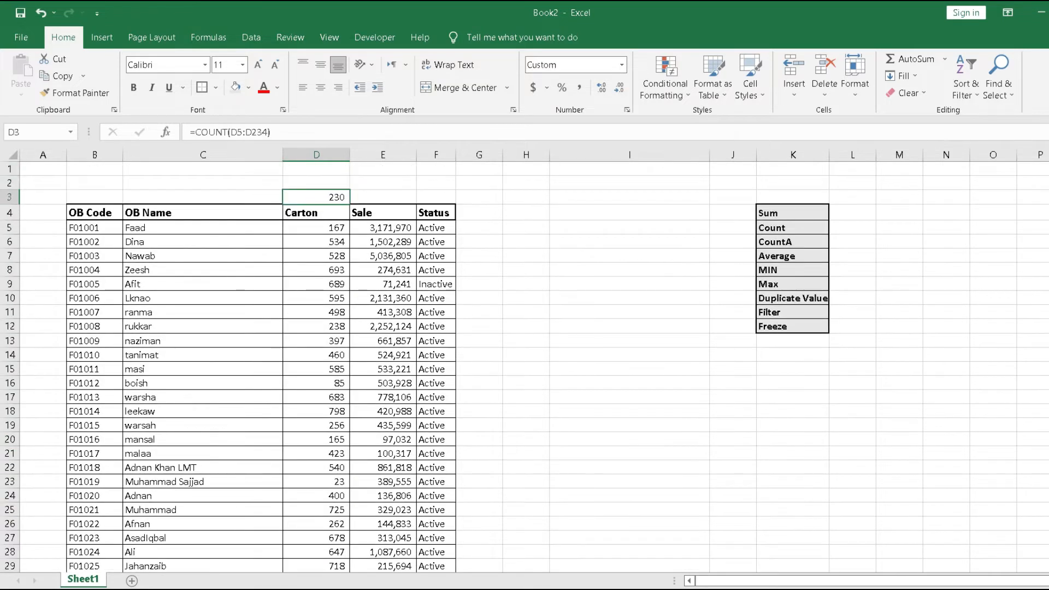
Compare the numeric Carton column with the text columns OB Name and Status.
{"action": "left_click", "coordinate": [203, 197]}
{"action": "key", "text": "Down"}
{"action": "key", "text": "Down"}
{"action": "left_click", "coordinate": [316, 227]}
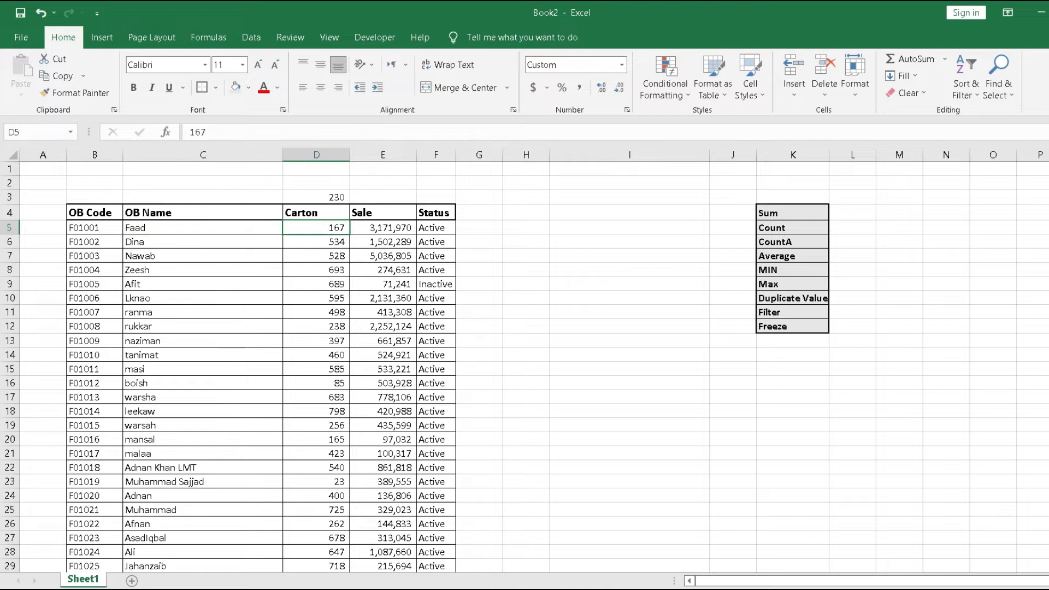
{"action": "left_click", "coordinate": [203, 227]}
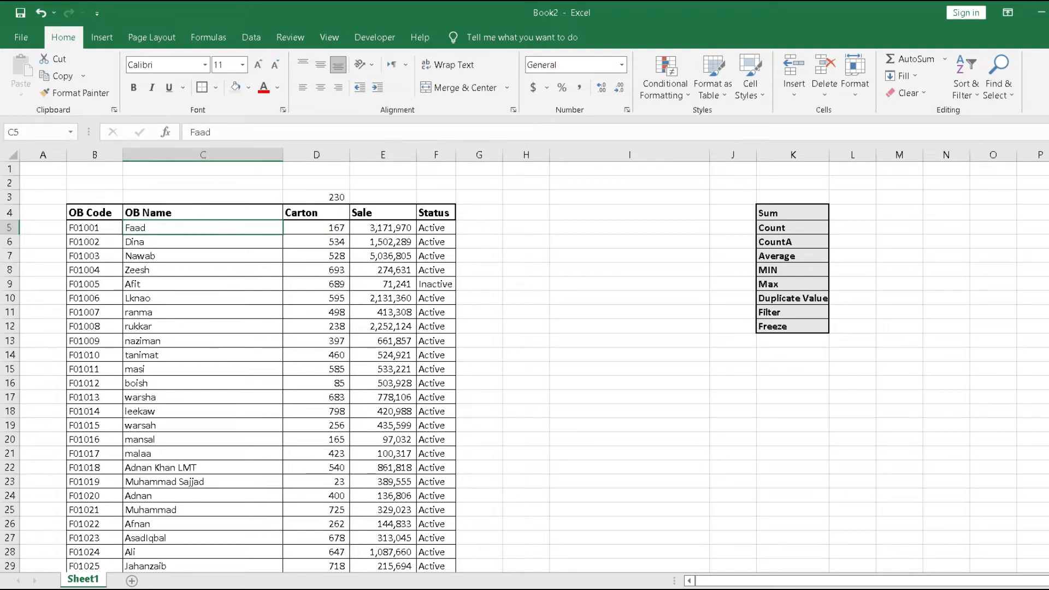
{"action": "key", "text": "Up"}
{"action": "key", "text": "Right"}
{"action": "key", "text": "Right"}
{"action": "key", "text": "Right"}
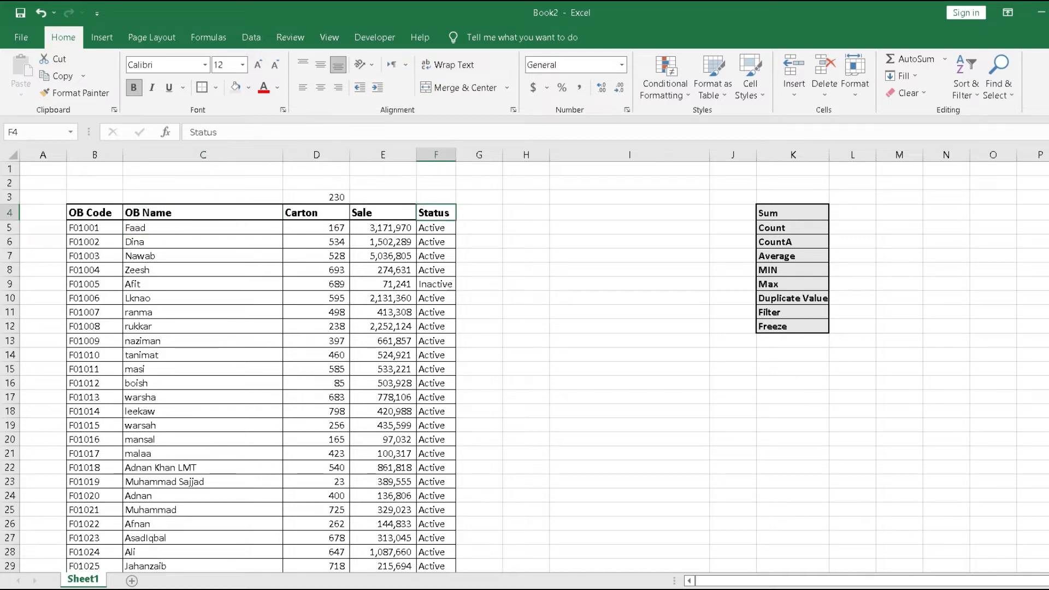
Enter the formula =COUNTA(C5:C1048576) in C3 to count the non-empty cells of the OB Name column.
{"action": "left_click", "coordinate": [791, 239]}
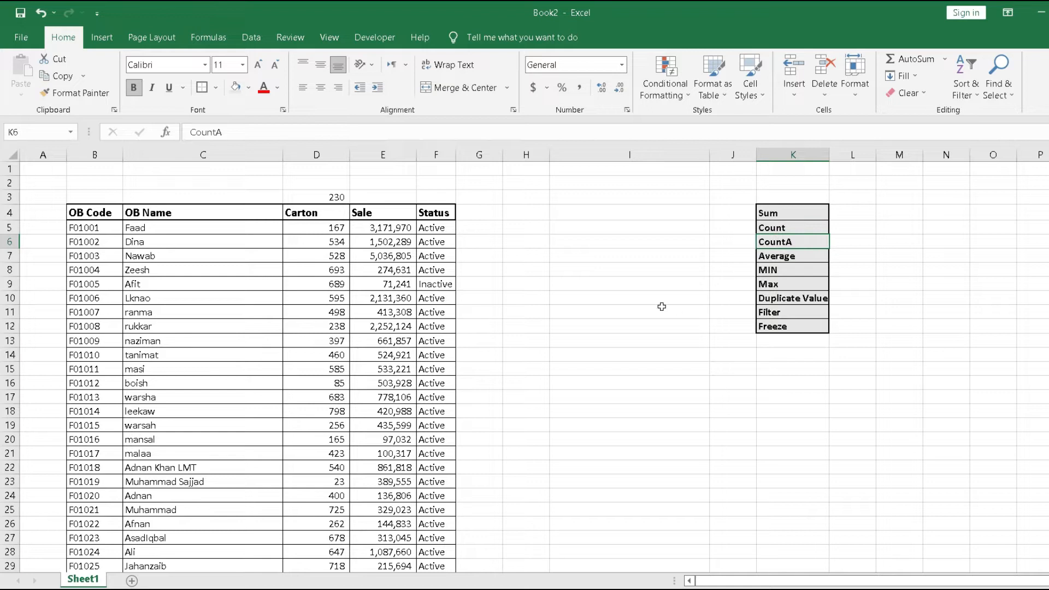
{"action": "left_click", "coordinate": [271, 198]}
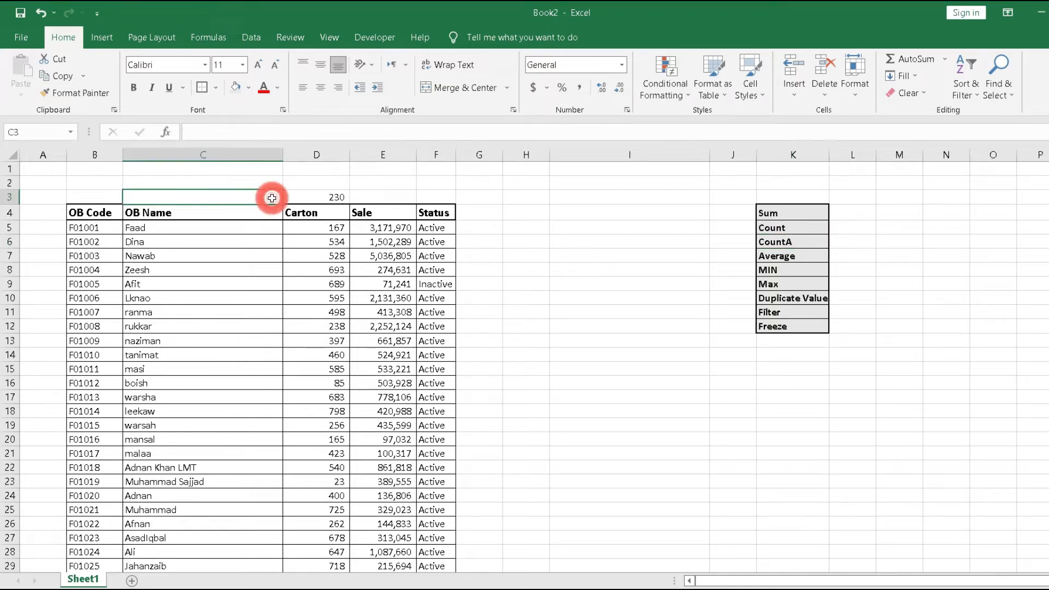
{"action": "left_click", "coordinate": [335, 239]}
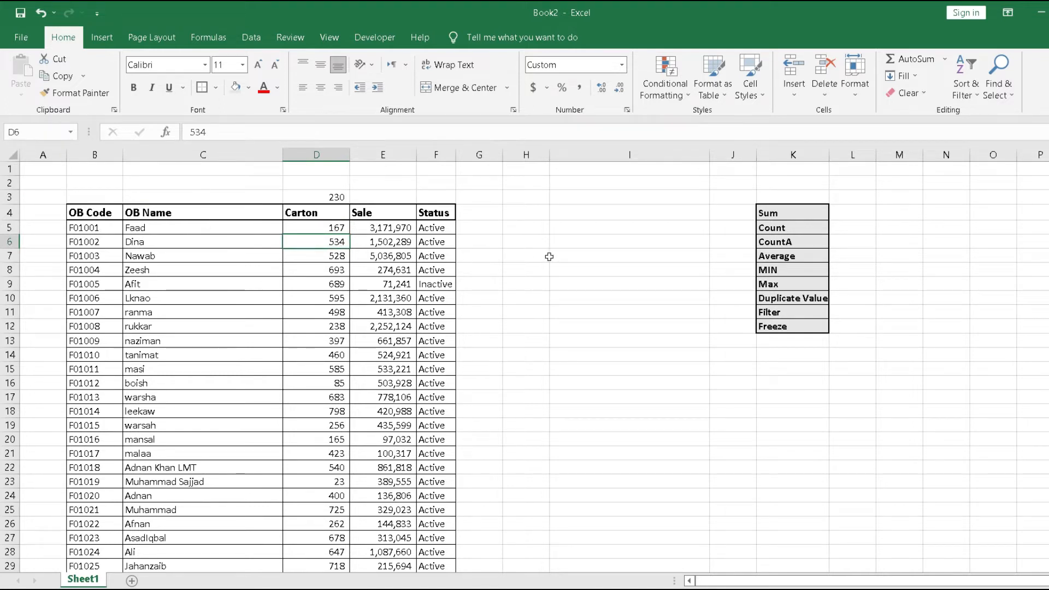
{"action": "left_click", "coordinate": [266, 197]}
{"action": "type", "text": "=countA"}
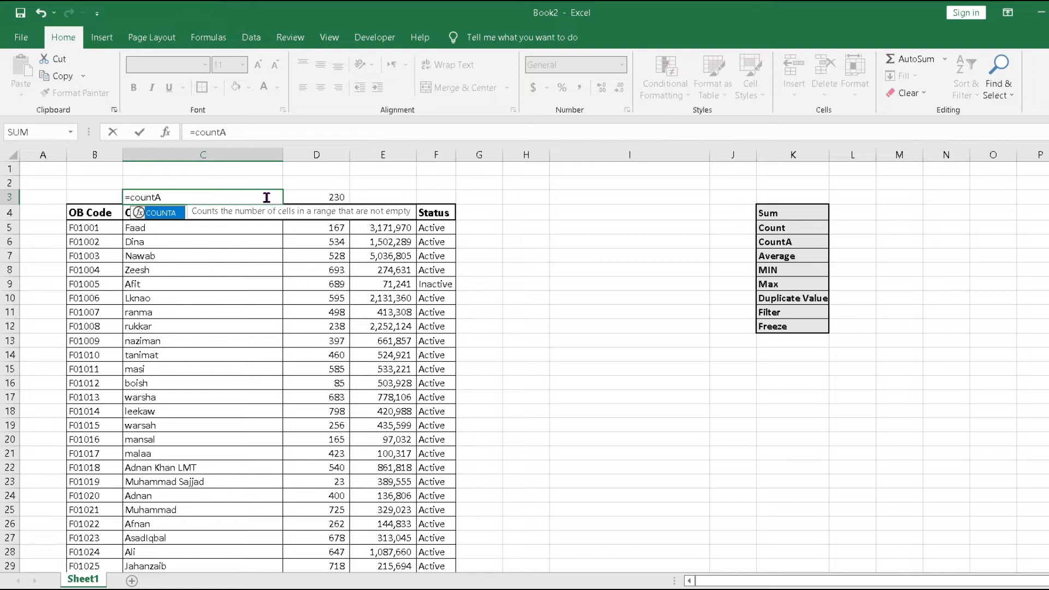
{"action": "type", "text": "("}
{"action": "key", "text": "Down"}
{"action": "key", "text": "Down"}
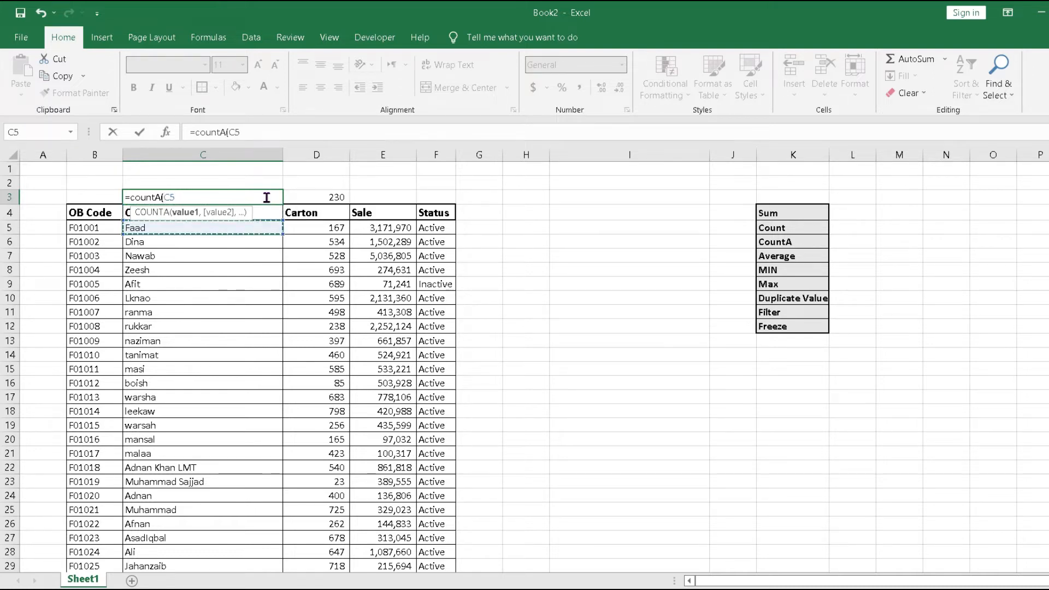
{"action": "key", "text": "shift+Down"}
{"action": "key", "text": "shift+Down"}
{"action": "key", "text": "shift+Down"}
{"action": "key", "text": "shift+Down"}
{"action": "key", "text": "shift+Down"}
{"action": "key", "text": "shift+Down"}
{"action": "key", "text": "shift+Down"}
{"action": "key", "text": "shift+Down"}
{"action": "key", "text": "shift+Down"}
{"action": "key", "text": "shift+Down"}
{"action": "key", "text": "shift+Down"}
{"action": "key", "text": "shift+Down"}
{"action": "key", "text": "shift+Down"}
{"action": "key", "text": "shift+Down"}
{"action": "key", "text": "shift+Down"}
{"action": "key", "text": "shift+Down"}
{"action": "key", "text": "shift+Down"}
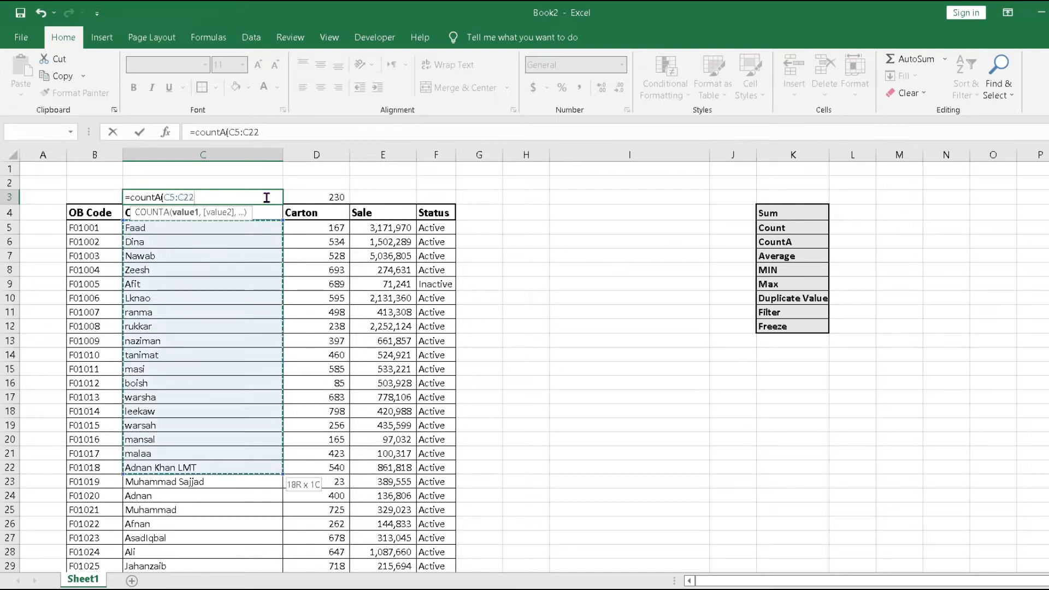
{"action": "key", "text": "shift+Down"}
{"action": "key", "text": "shift+Down"}
{"action": "key", "text": "shift+Down"}
{"action": "key", "text": "shift+Down"}
{"action": "key", "text": "shift+Down"}
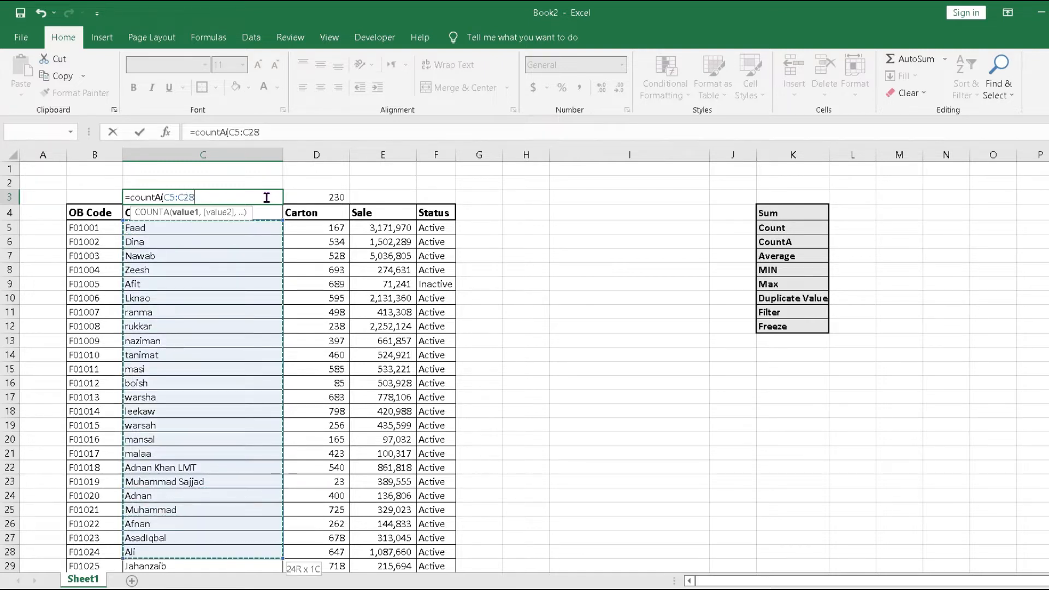
{"action": "key", "text": "shift+Down"}
{"action": "key", "text": "shift+Down"}
{"action": "key", "text": "shift+Down"}
{"action": "key", "text": "shift+Down"}
{"action": "key", "text": "shift+Down"}
{"action": "key", "text": "shift+Down"}
{"action": "key", "text": "shift+Down"}
{"action": "key", "text": "shift+Down"}
{"action": "key", "text": "shift+Down"}
{"action": "key", "text": "shift+Down"}
{"action": "key", "text": "shift+Down"}
{"action": "key", "text": "shift+Down"}
{"action": "key", "text": "shift+Down"}
{"action": "key", "text": "shift+Down"}
{"action": "key", "text": "shift+Down"}
{"action": "key", "text": "shift+Down"}
{"action": "key", "text": "shift+Down"}
{"action": "key", "text": "shift+Down"}
{"action": "key", "text": "shift+Down"}
{"action": "key", "text": "shift+Down"}
{"action": "key", "text": "shift+Down"}
{"action": "key", "text": "shift+Down"}
{"action": "key", "text": "shift+Down"}
{"action": "key", "text": "shift+Down"}
{"action": "key", "text": "shift+Down"}
{"action": "key", "text": "shift+Down"}
{"action": "key", "text": "shift+Down"}
{"action": "key", "text": "shift+Down"}
{"action": "key", "text": "shift+Down"}
{"action": "key", "text": "shift+Down"}
{"action": "key", "text": "shift+Down"}
{"action": "key", "text": "shift+Down"}
{"action": "key", "text": "shift+Down"}
{"action": "key", "text": "shift+Down"}
{"action": "key", "text": "shift+Down"}
{"action": "key", "text": "shift+Down"}
{"action": "key", "text": "shift+Down"}
{"action": "key", "text": "shift+Down"}
{"action": "key", "text": "shift+Down"}
{"action": "key", "text": "shift+Down"}
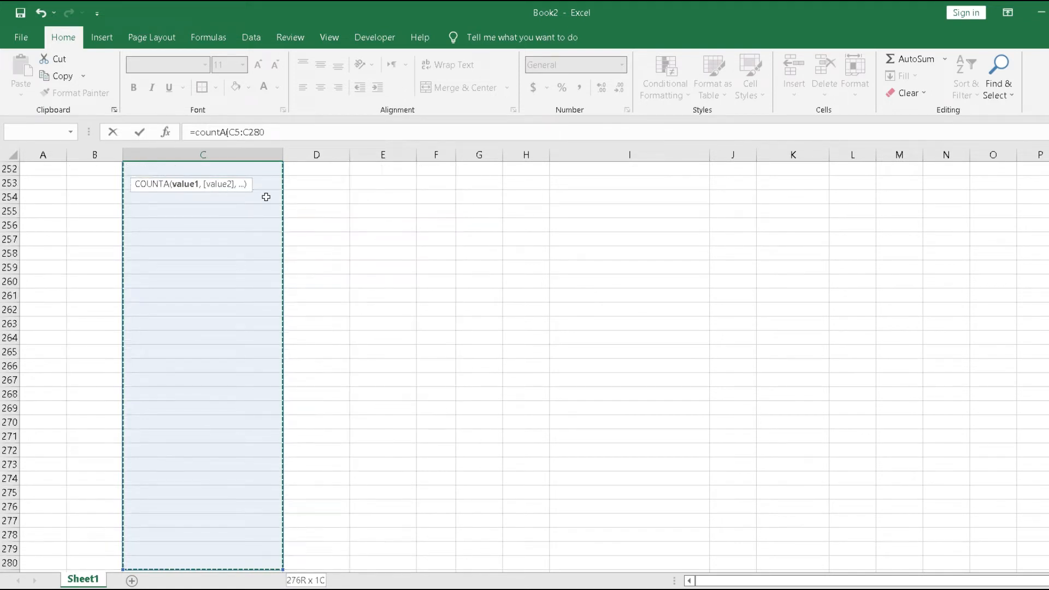
{"action": "key", "text": "shift+Page_Up"}
{"action": "key", "text": "shift+Up"}
{"action": "key", "text": "shift+Up"}
{"action": "key", "text": "shift+Up"}
{"action": "key", "text": "shift+Up"}
{"action": "key", "text": "shift+Up"}
{"action": "key", "text": "shift+Up"}
{"action": "key", "text": "shift+Up"}
{"action": "key", "text": "shift+Up"}
{"action": "key", "text": "shift+Up"}
{"action": "key", "text": "shift+Up"}
{"action": "key", "text": "shift+Up"}
{"action": "key", "text": "shift+Up"}
{"action": "key", "text": "shift+Up"}
{"action": "key", "text": "shift+Up"}
{"action": "key", "text": "shift+Up"}
{"action": "key", "text": "shift+Up"}
{"action": "key", "text": "shift+Up"}
{"action": "key", "text": "shift+Up"}
{"action": "key", "text": "shift+Down"}
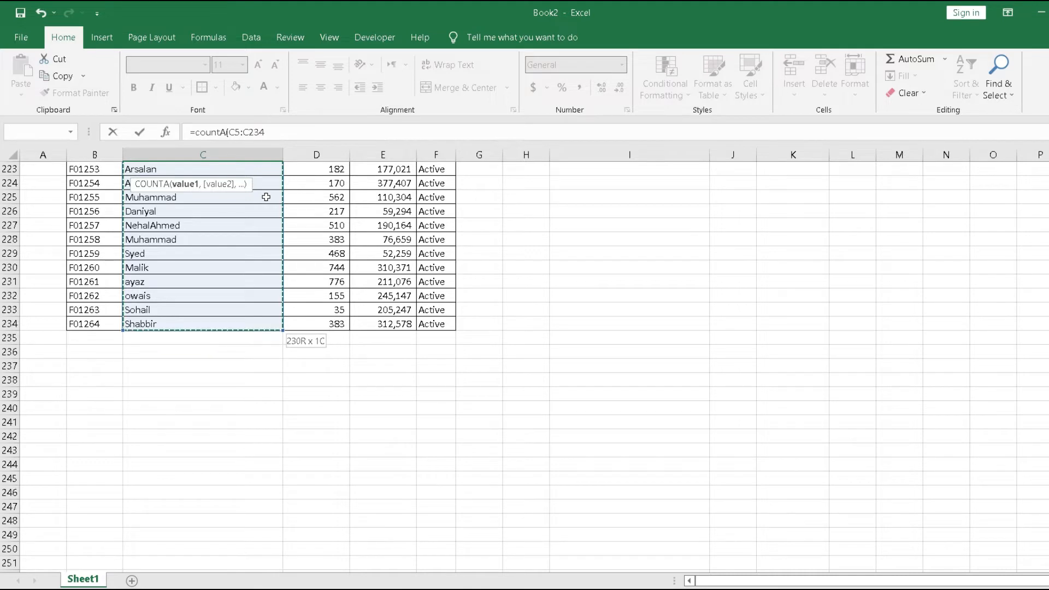
{"action": "key", "text": "shift+Down"}
{"action": "key", "text": "shift+Down"}
{"action": "key", "text": "shift+Down"}
{"action": "key", "text": "shift+Down"}
{"action": "key", "text": "shift+Down"}
{"action": "key", "text": "shift+Down"}
{"action": "key", "text": "shift+Down"}
{"action": "key", "text": "shift+Down"}
{"action": "key", "text": "shift+Down"}
{"action": "key", "text": "shift+Down"}
{"action": "key", "text": "shift+Down"}
{"action": "key", "text": "shift+Down"}
{"action": "key", "text": "shift+Down"}
{"action": "key", "text": "shift+Down"}
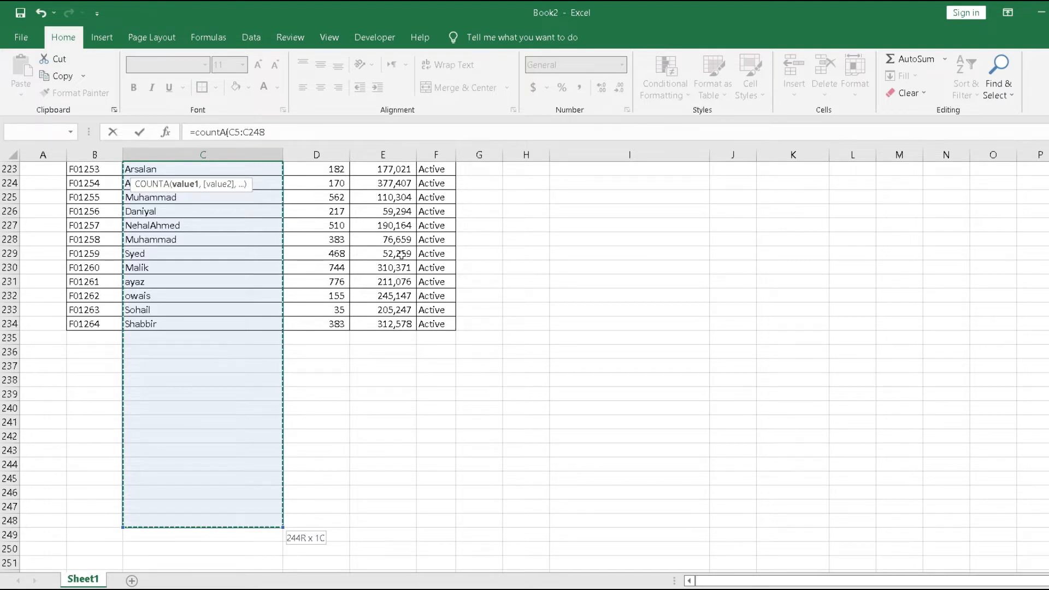
{"action": "key", "text": "ctrl+shift+Down"}
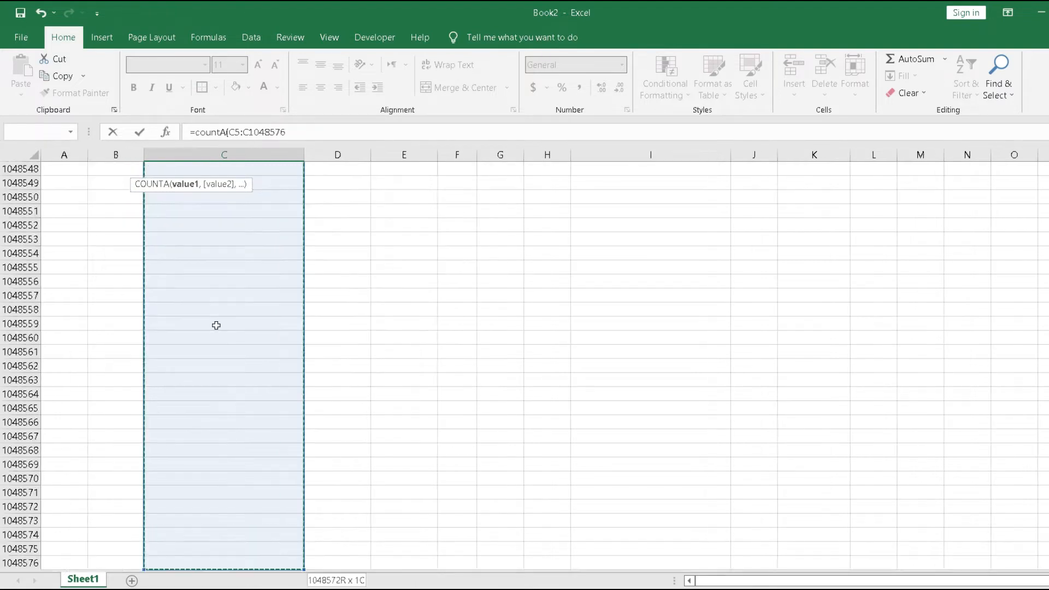
{"action": "key", "text": "shift+Down"}
{"action": "key", "text": "Return"}
Check the COUNTA result in C3 against the OB Name column below it.
{"action": "key", "text": "Up"}
{"action": "key", "text": "Up"}
{"action": "key", "text": "Up"}
{"action": "key", "text": "Down"}
{"action": "key", "text": "Down"}
{"action": "key", "text": "Down"}
{"action": "key", "text": "Down"}
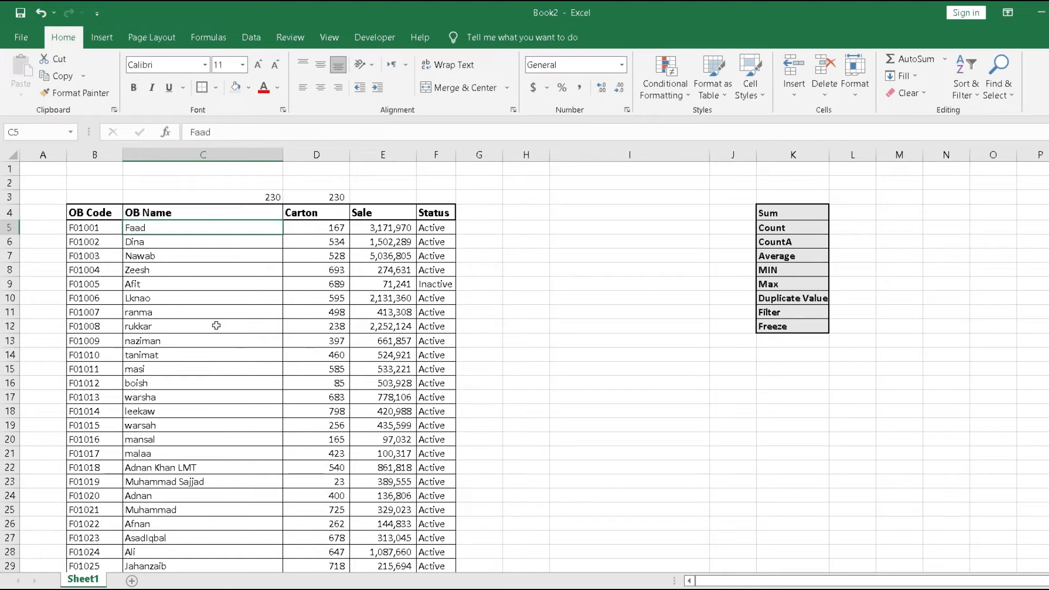
Add a test entry in C235 below the last OB Name and check the COUNTA result in C3.
{"action": "key", "text": "ctrl+Down"}
{"action": "key", "text": "Down"}
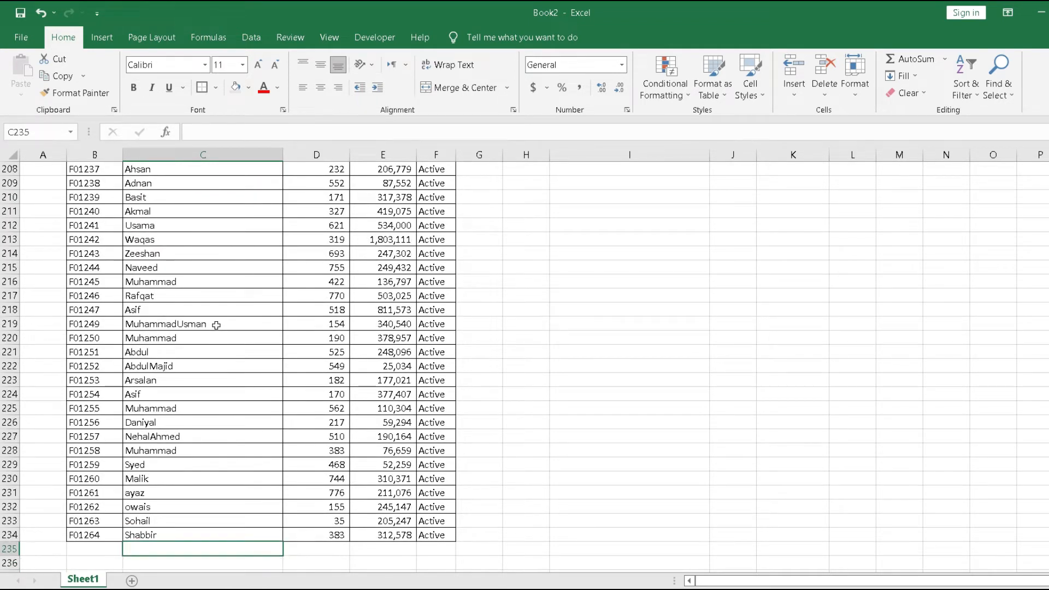
{"action": "key", "text": "ctrl+Up"}
{"action": "key", "text": "ctrl+Up"}
{"action": "key", "text": "ctrl+Up"}
{"action": "key", "text": "Down"}
{"action": "key", "text": "Down"}
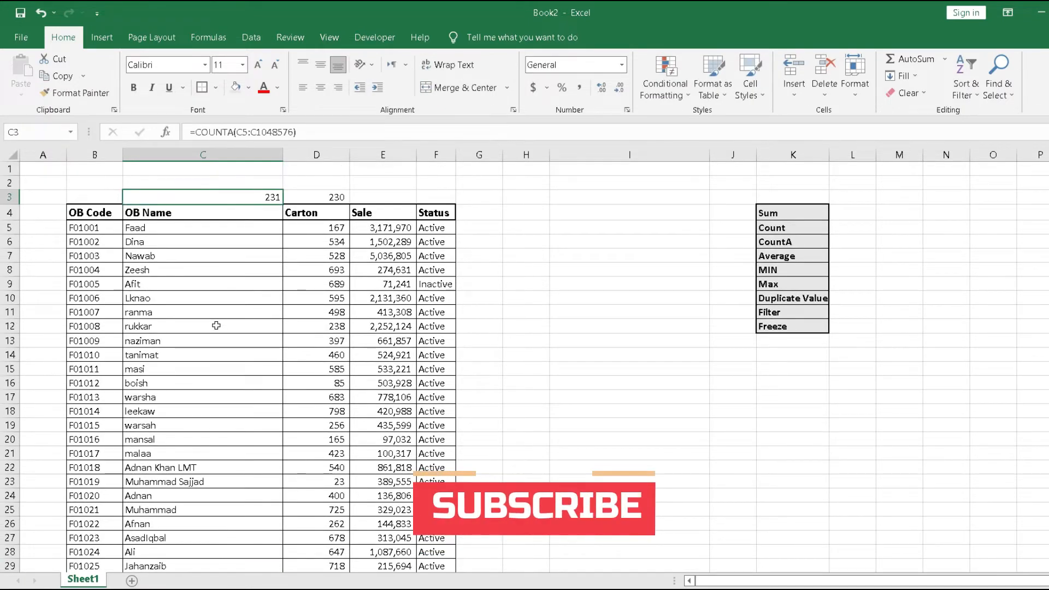
Clear the test entry from C235 and check the COUNTA result in C3 again.
{"action": "key", "text": "ctrl+Down"}
{"action": "key", "text": "Down"}
{"action": "key", "text": "Up"}
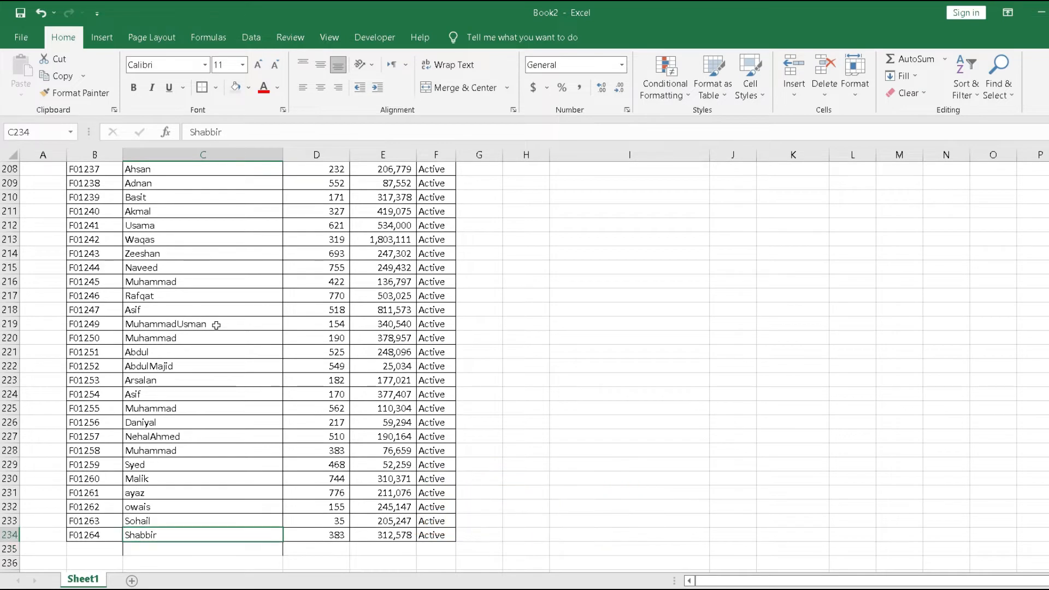
{"action": "key", "text": "ctrl+Up"}
{"action": "key", "text": "ctrl+Up"}
{"action": "key", "text": "Down"}
{"action": "key", "text": "Down"}
{"action": "key", "text": "Down"}
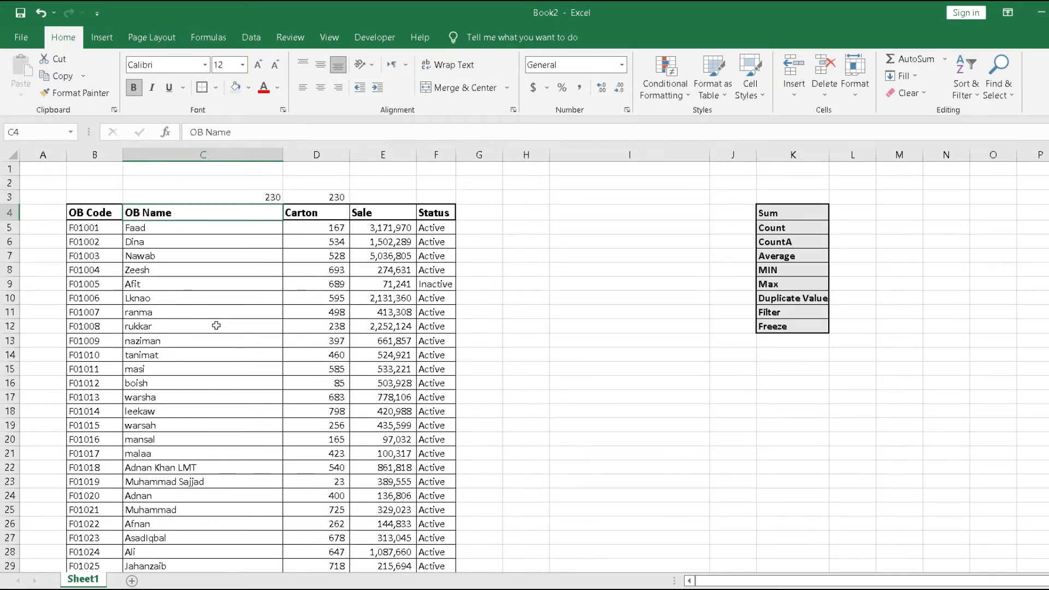
Locate the Average entry in the function list in column K as the next topic.
{"action": "key", "text": "Right"}
{"action": "key", "text": "Right"}
{"action": "key", "text": "Right"}
{"action": "key", "text": "Right"}
{"action": "key", "text": "Right"}
{"action": "key", "text": "Right"}
{"action": "key", "text": "Right"}
{"action": "key", "text": "Right"}
{"action": "key", "text": "Down"}
{"action": "key", "text": "Down"}
{"action": "key", "text": "Down"}
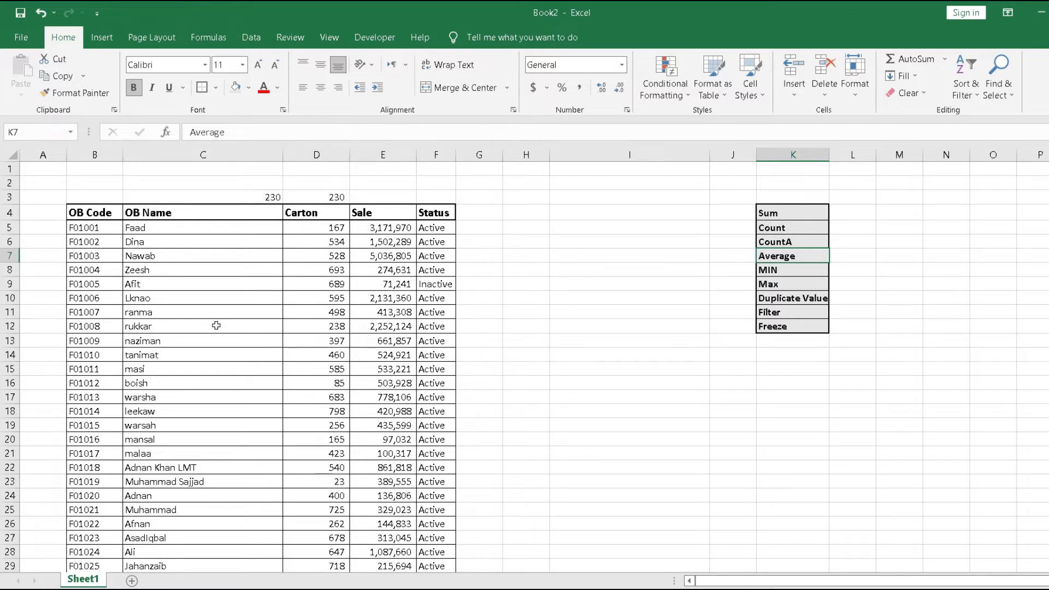
Clear the earlier count results from D3 and C3 above the Carton and OB Name headers.
{"action": "key", "text": "Left"}
{"action": "key", "text": "Left"}
{"action": "key", "text": "Left"}
{"action": "key", "text": "Left"}
{"action": "key", "text": "Left"}
{"action": "key", "text": "Left"}
{"action": "key", "text": "Up"}
{"action": "key", "text": "Up"}
{"action": "key", "text": "Up"}
{"action": "key", "text": "Up"}
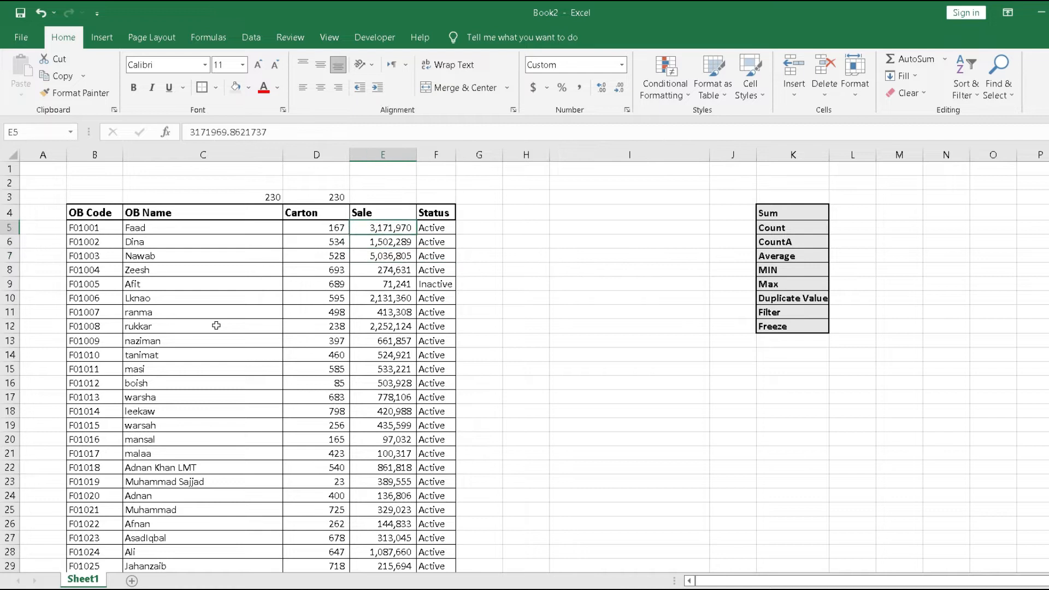
{"action": "key", "text": "Left"}
{"action": "key", "text": "Delete"}
{"action": "key", "text": "Left"}
{"action": "key", "text": "Delete"}
Calculate the average of the Sale values E5:E75 in E3 with the AVERAGE function.
{"action": "key", "text": "Down"}
{"action": "key", "text": "Down"}
{"action": "key", "text": "Right"}
{"action": "key", "text": "Right"}
{"action": "key", "text": "Left"}
{"action": "key", "text": "Right"}
{"action": "key", "text": "Up"}
{"action": "key", "text": "Up"}
{"action": "type", "text": "="}
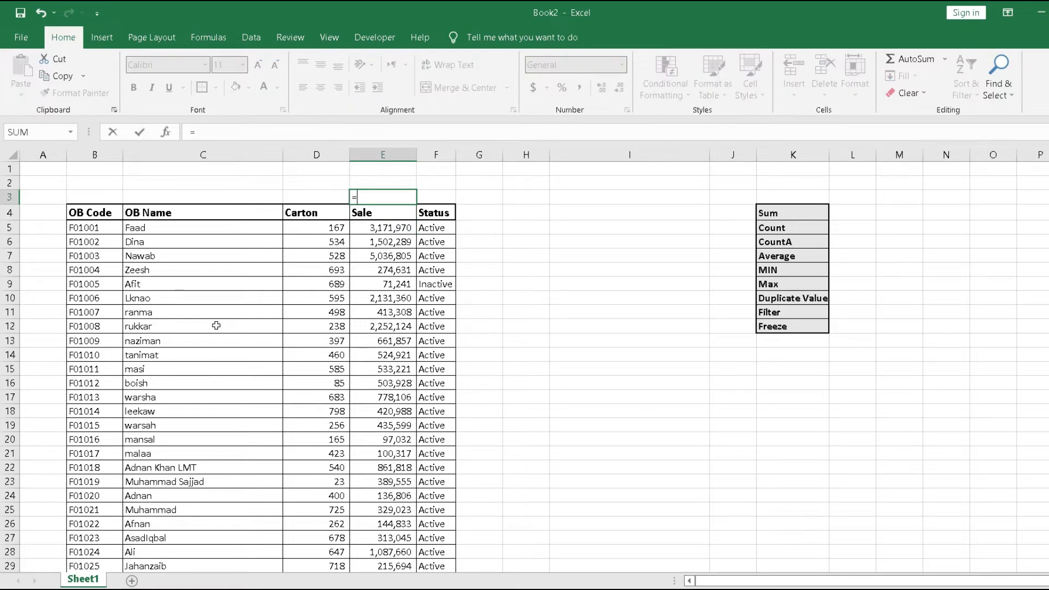
{"action": "type", "text": "ave"}
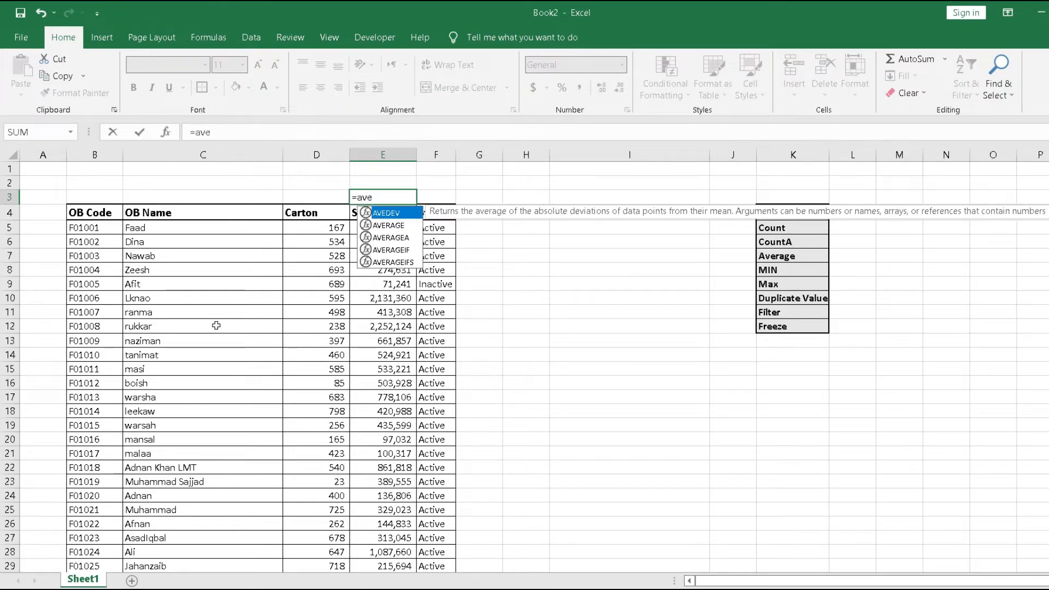
{"action": "key", "text": "Down"}
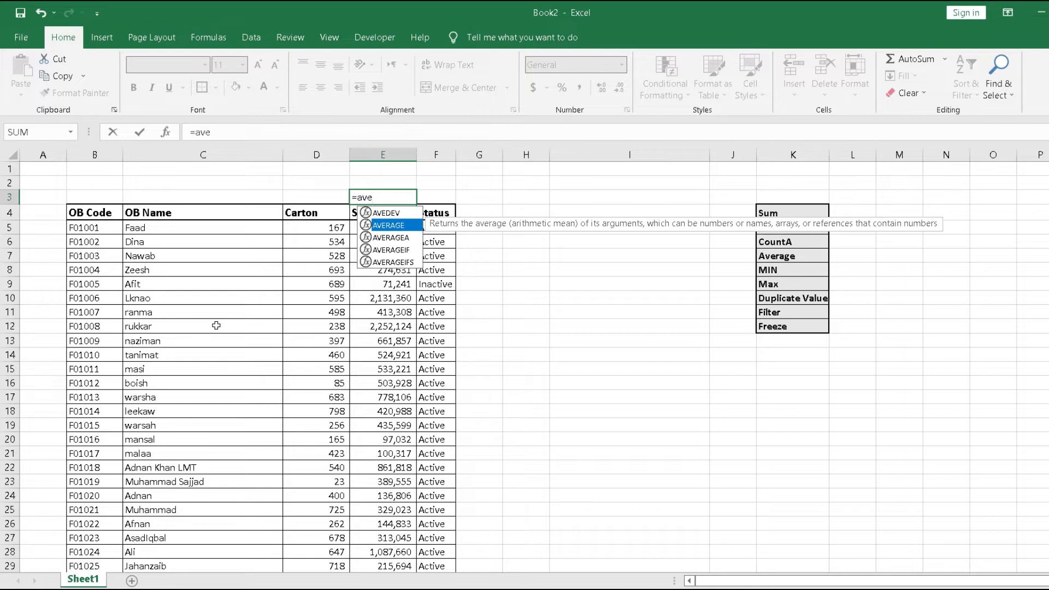
{"action": "key", "text": "Tab"}
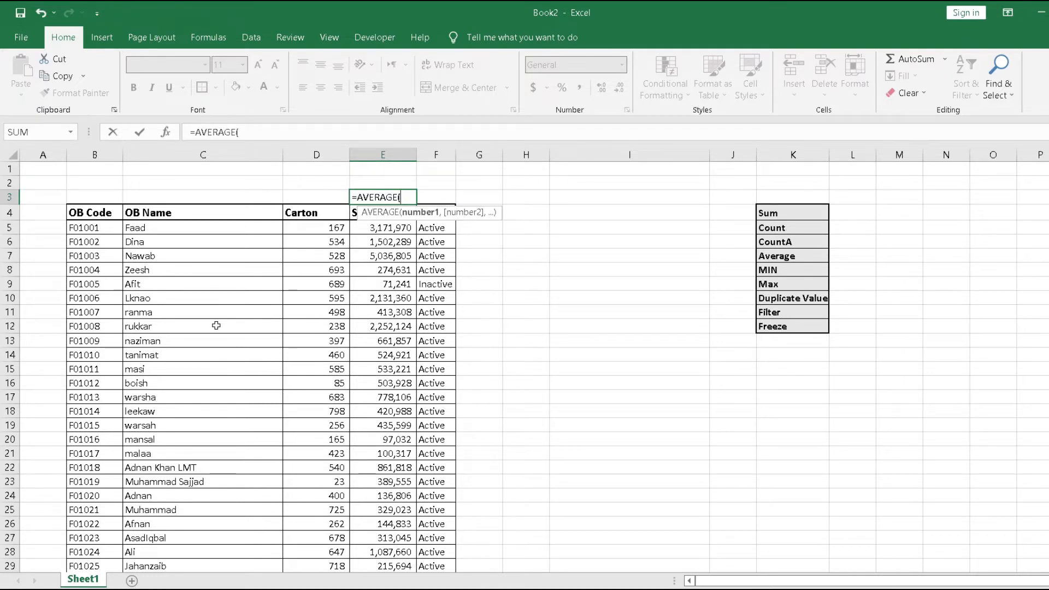
{"action": "key", "text": "Down"}
{"action": "key", "text": "Down"}
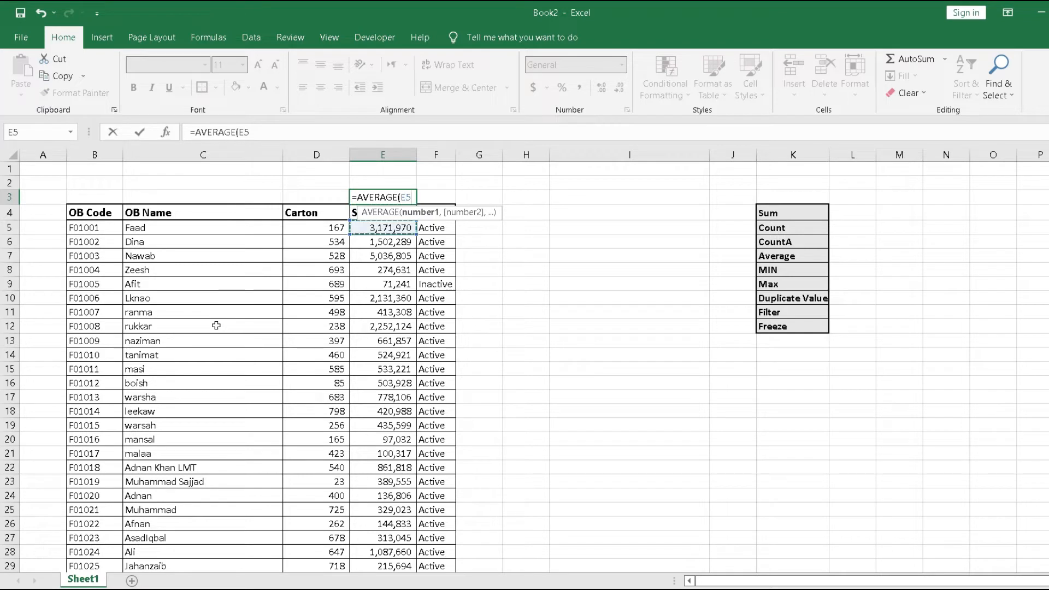
{"action": "key", "text": "shift+Down"}
{"action": "key", "text": "shift+Down"}
{"action": "key", "text": "shift+Down"}
{"action": "key", "text": "shift+Down"}
{"action": "key", "text": "shift+Down"}
{"action": "key", "text": "shift+Down"}
{"action": "key", "text": "shift+Down"}
{"action": "key", "text": "shift+Down"}
{"action": "key", "text": "shift+Down"}
{"action": "key", "text": "shift+Down"}
{"action": "key", "text": "shift+Down"}
{"action": "key", "text": "shift+Down"}
{"action": "key", "text": "shift+Down"}
{"action": "key", "text": "shift+Down"}
{"action": "key", "text": "shift+Down"}
{"action": "key", "text": "shift+Down"}
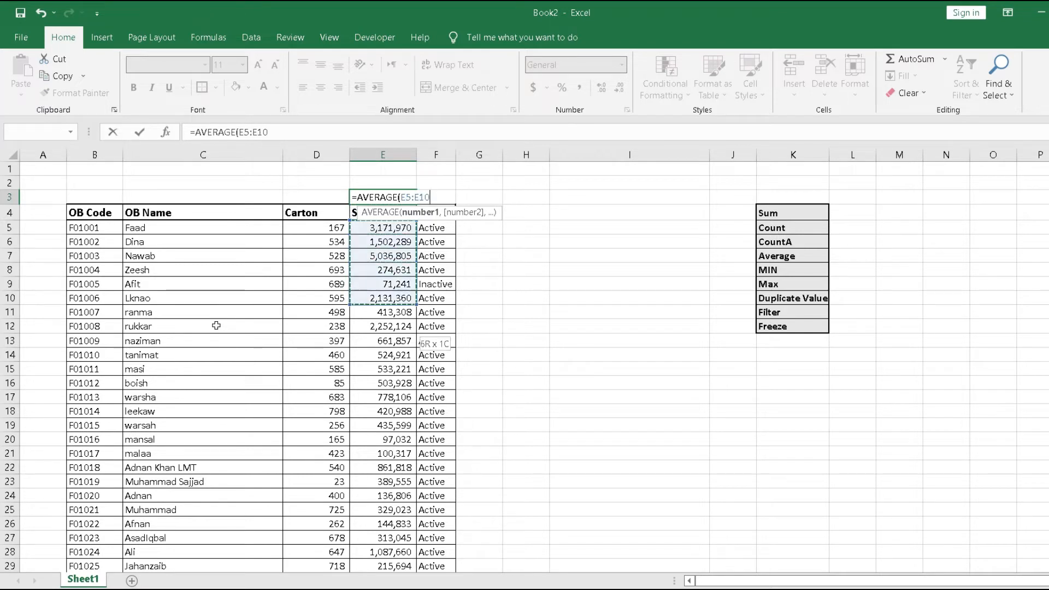
{"action": "key", "text": "shift+Down"}
{"action": "key", "text": "shift+Down"}
{"action": "key", "text": "shift+Down"}
{"action": "key", "text": "shift+Down"}
{"action": "key", "text": "shift+Down"}
{"action": "key", "text": "shift+Down"}
{"action": "key", "text": "shift+Down"}
{"action": "key", "text": "shift+Down"}
{"action": "key", "text": "shift+Down"}
{"action": "key", "text": "shift+Down"}
{"action": "key", "text": "shift+Down"}
{"action": "key", "text": "shift+Down"}
{"action": "key", "text": "shift+Down"}
{"action": "key", "text": "shift+Down"}
{"action": "key", "text": "shift+Down"}
{"action": "key", "text": "shift+Down"}
{"action": "key", "text": "shift+Down"}
{"action": "key", "text": "shift+Down"}
{"action": "key", "text": "shift+Down"}
{"action": "key", "text": "shift+Down"}
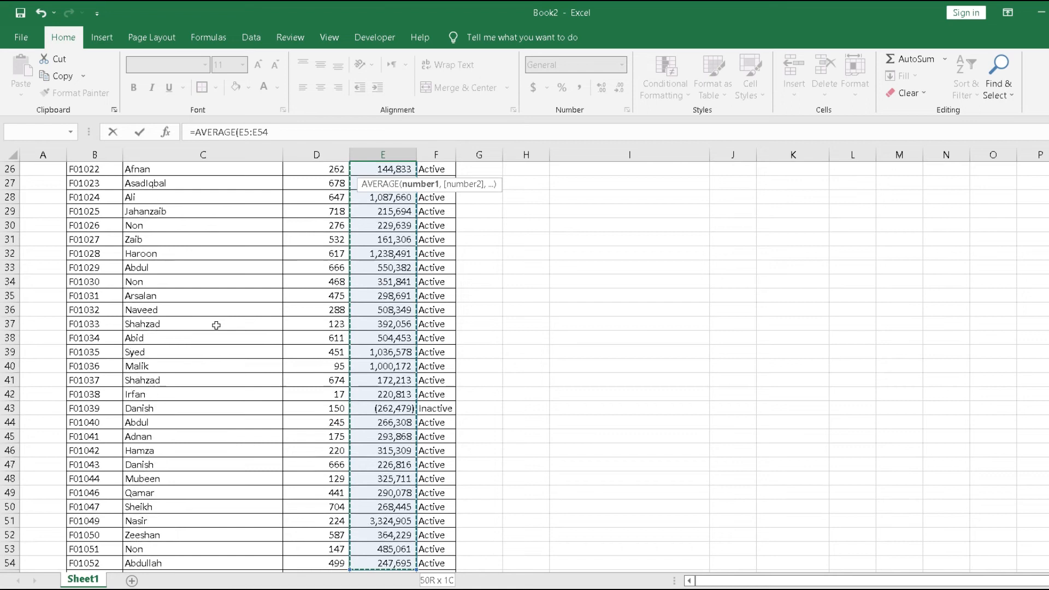
{"action": "key", "text": "shift+Down"}
{"action": "key", "text": "shift+Down"}
{"action": "key", "text": "shift+Down"}
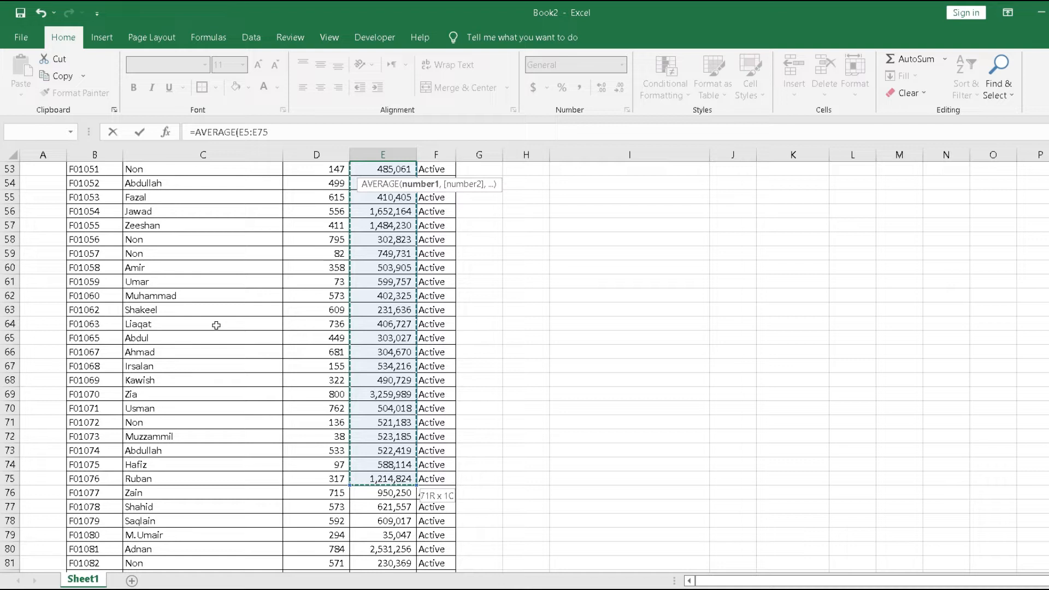
{"action": "key", "text": "Escape"}
{"action": "scroll", "coordinate": [216, 325], "scroll_direction": "up", "scroll_amount": 1}
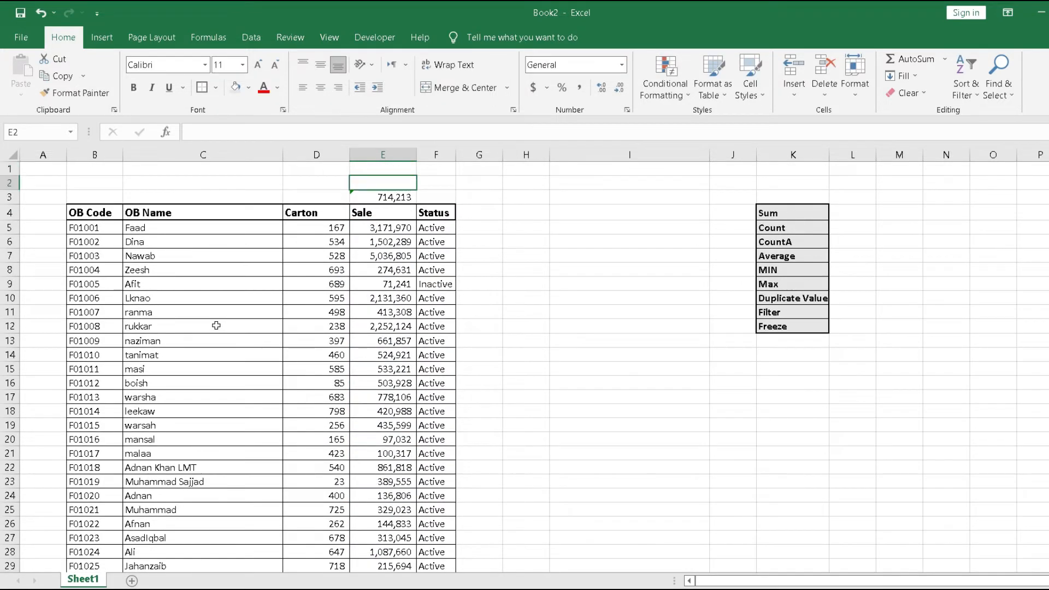
Examine which Sale cells the AVERAGE formula in E3 covers, down to the end of its range.
{"action": "key", "text": "Up"}
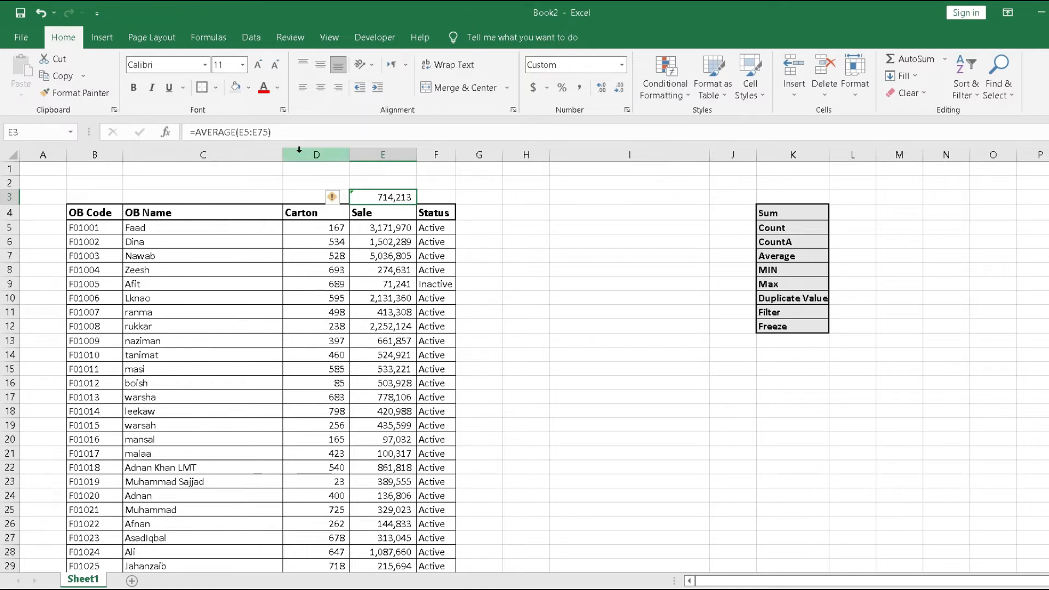
{"action": "left_click", "coordinate": [326, 129]}
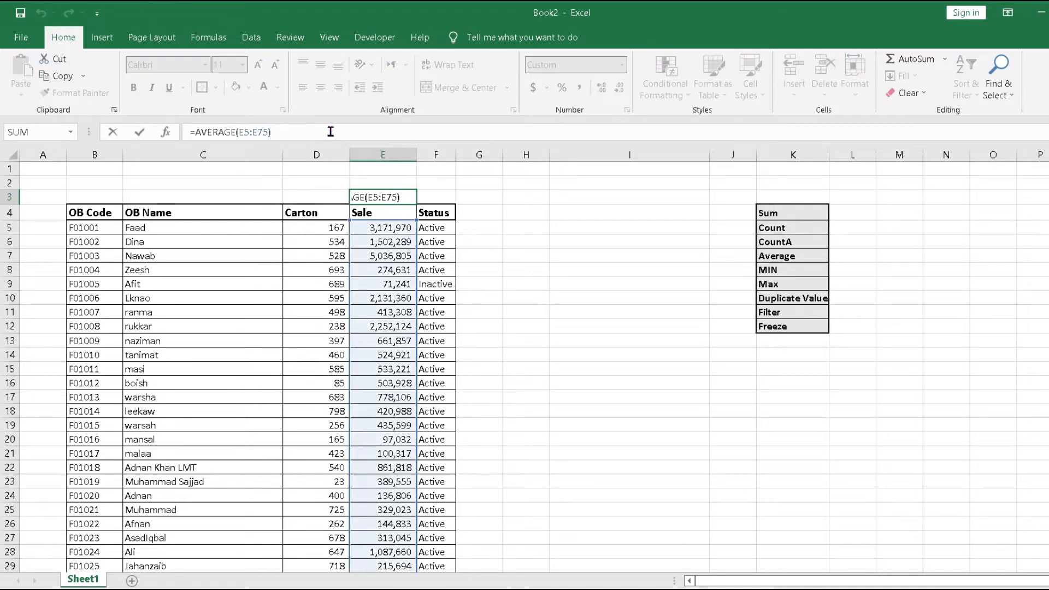
{"action": "scroll", "coordinate": [502, 295], "scroll_direction": "down", "scroll_amount": 20}
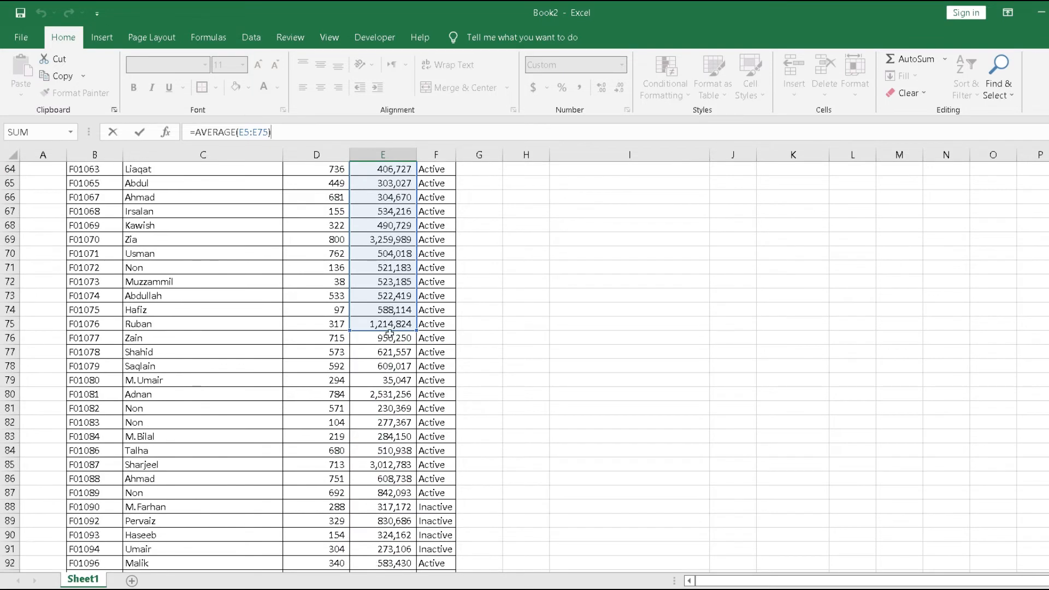
{"action": "key", "text": "Escape"}
{"action": "key", "text": "Up"}
{"action": "key", "text": "Up"}
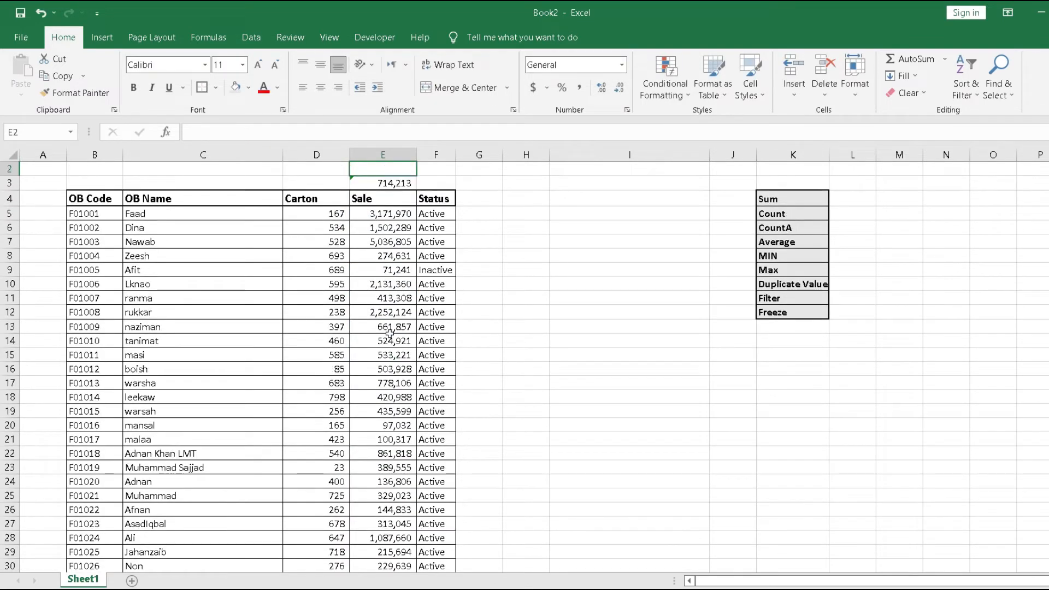
Locate the MIN entry in the function list in column K as the next topic.
{"action": "key", "text": "Down"}
{"action": "key", "text": "Down"}
{"action": "key", "text": "Down"}
{"action": "key", "text": "Down"}
{"action": "key", "text": "Down"}
{"action": "key", "text": "Right"}
{"action": "key", "text": "Right"}
{"action": "key", "text": "Right"}
{"action": "key", "text": "Right"}
{"action": "key", "text": "Right"}
{"action": "key", "text": "Right"}
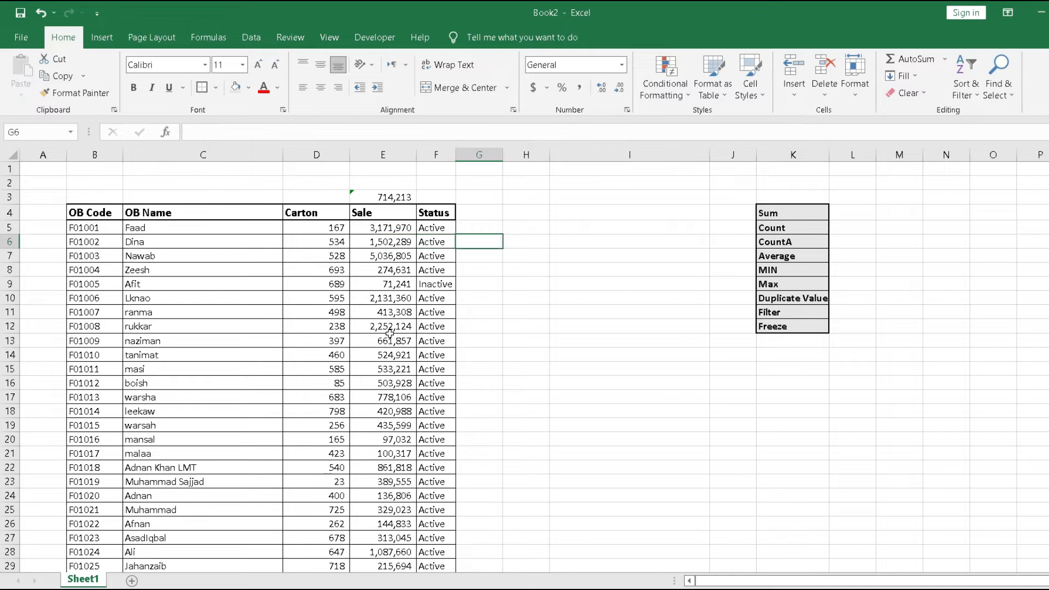
{"action": "key", "text": "Down"}
{"action": "key", "text": "Down"}
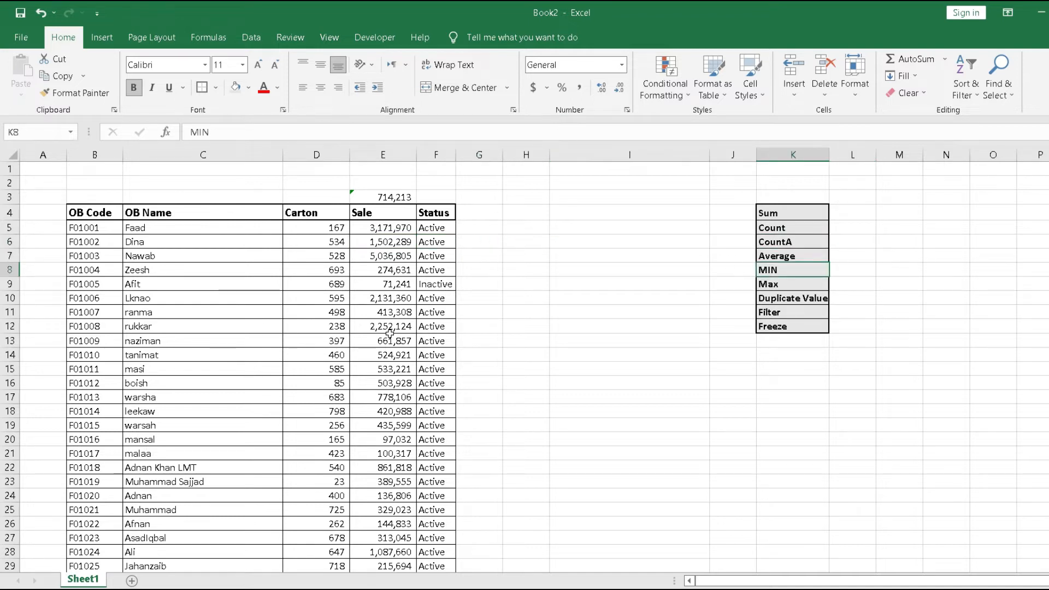
Clear the AVERAGE formula from E3 above the Sale header.
{"action": "key", "text": "Left"}
{"action": "key", "text": "Left"}
{"action": "key", "text": "Left"}
{"action": "key", "text": "Left"}
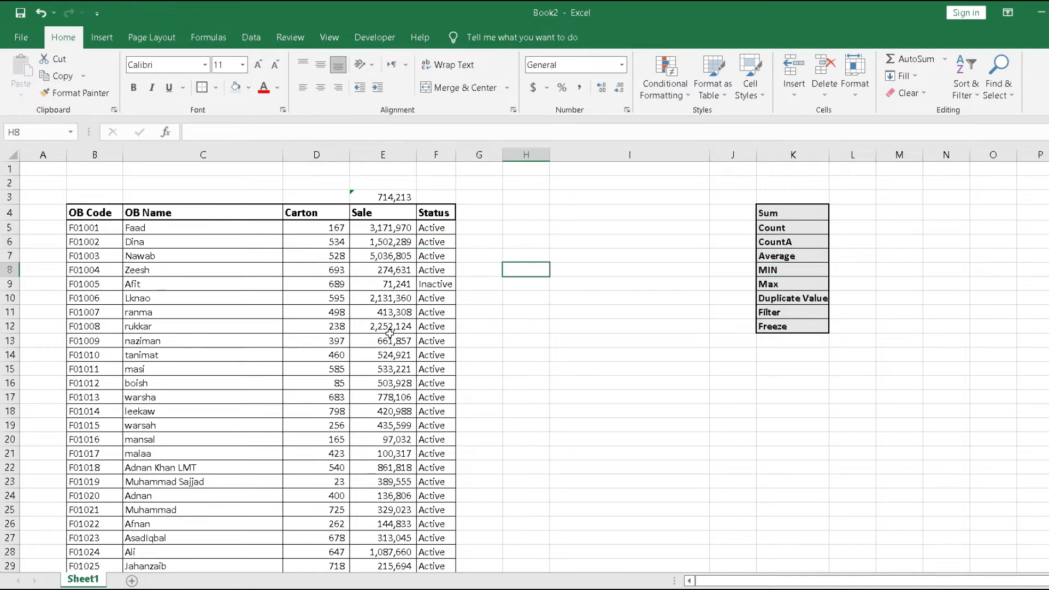
{"action": "key", "text": "Up"}
{"action": "key", "text": "Up"}
{"action": "key", "text": "Up"}
{"action": "key", "text": "Up"}
{"action": "key", "text": "Up"}
{"action": "key", "text": "Left"}
{"action": "key", "text": "Left"}
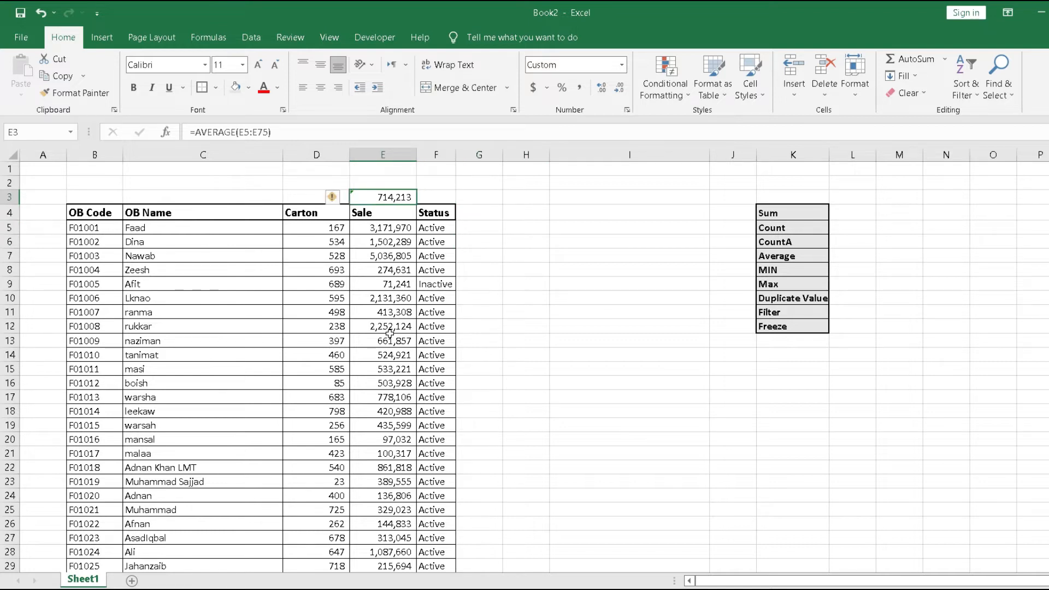
{"action": "type", "text": "="}
{"action": "key", "text": "Up"}
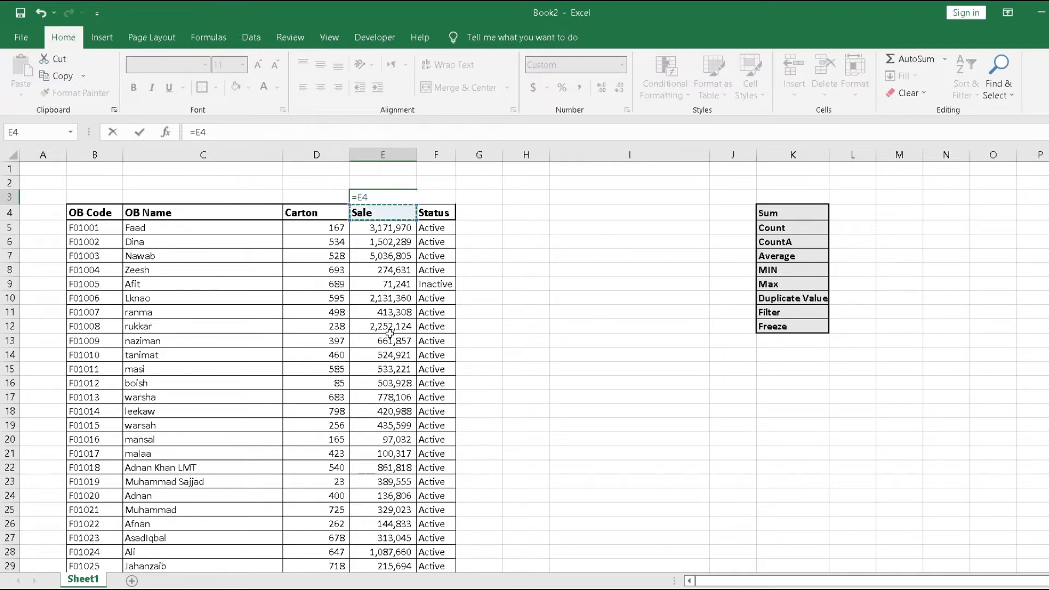
{"action": "key", "text": "Escape"}
{"action": "key", "text": "Delete"}
{"action": "key", "text": "Up"}
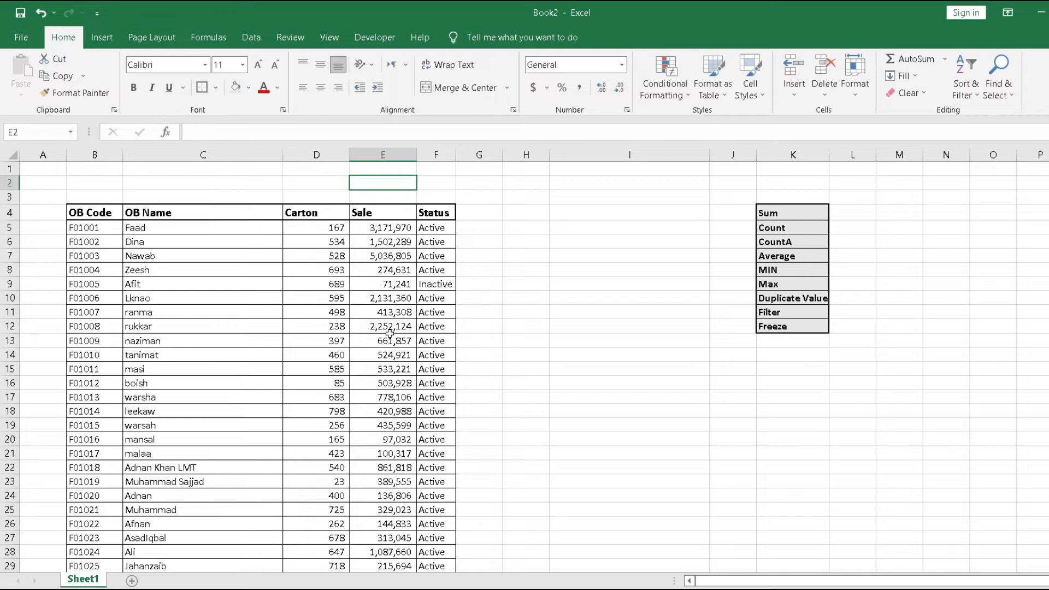
Find the smallest Carton value in D3 with the MIN function over D5:D234.
{"action": "key", "text": "Left"}
{"action": "key", "text": "Down"}
{"action": "key", "text": "Down"}
{"action": "key", "text": "Down"}
{"action": "key", "text": "Down"}
{"action": "key", "text": "Down"}
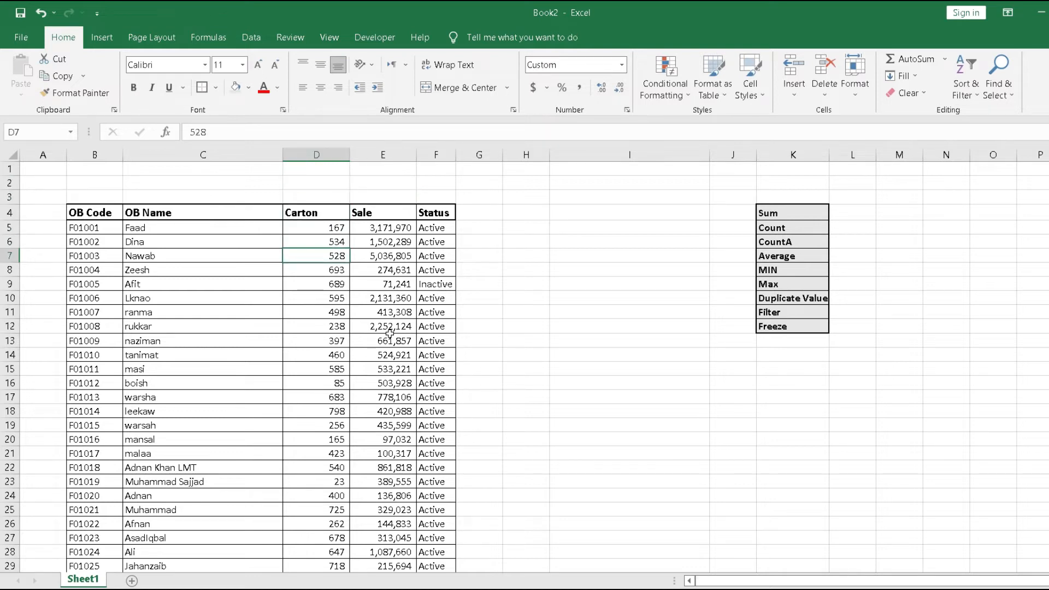
{"action": "key", "text": "ctrl+Down"}
{"action": "key", "text": "ctrl+Up"}
{"action": "key", "text": "ctrl+Up"}
{"action": "key", "text": "Down"}
{"action": "key", "text": "Down"}
{"action": "type", "text": "=min"}
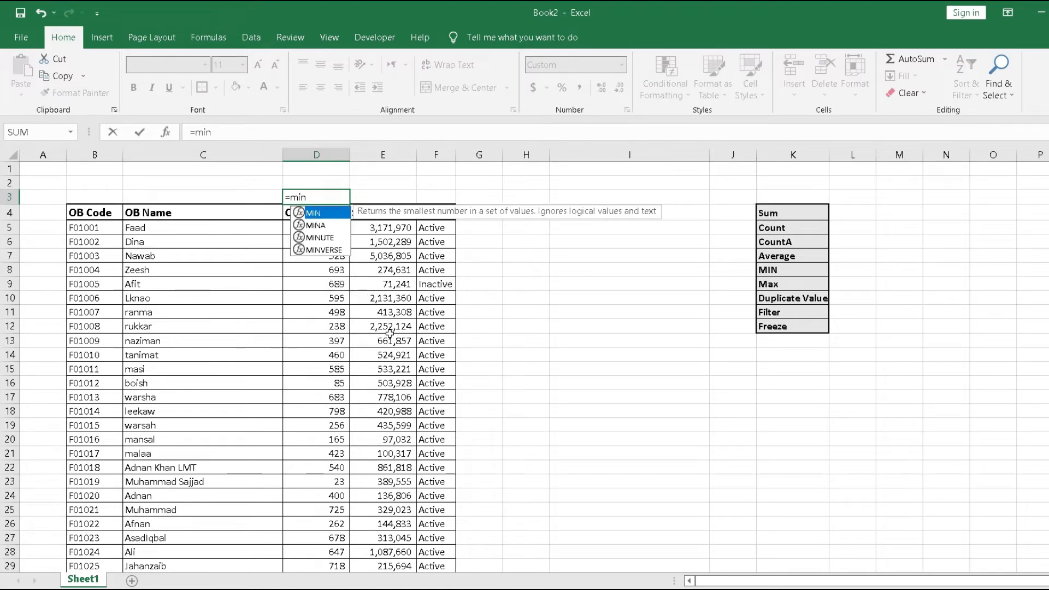
{"action": "type", "text": "("}
{"action": "key", "text": "Down"}
{"action": "key", "text": "Down"}
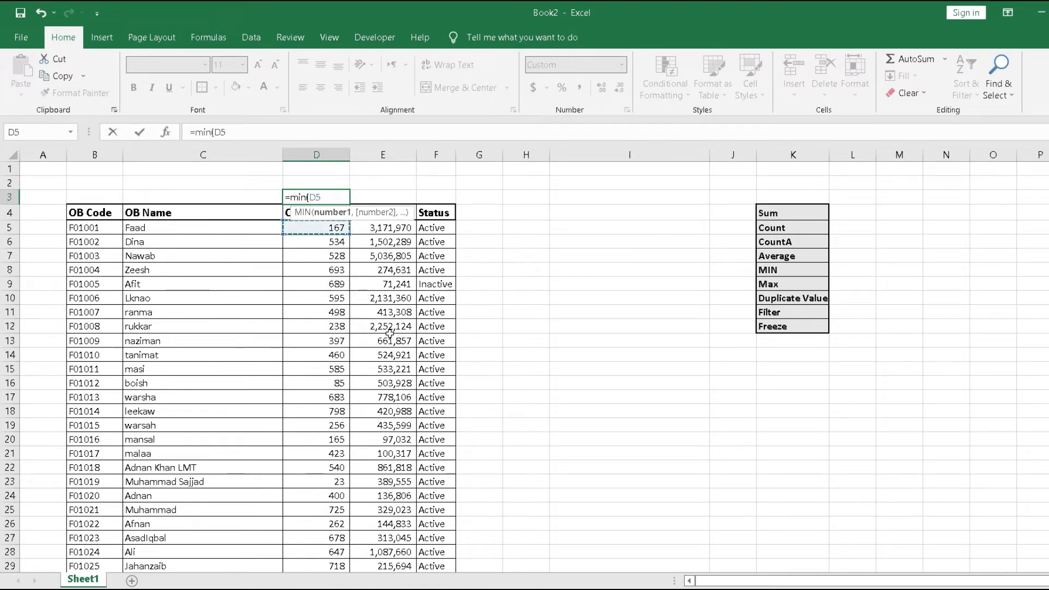
{"action": "key", "text": "ctrl+shift+Down"}
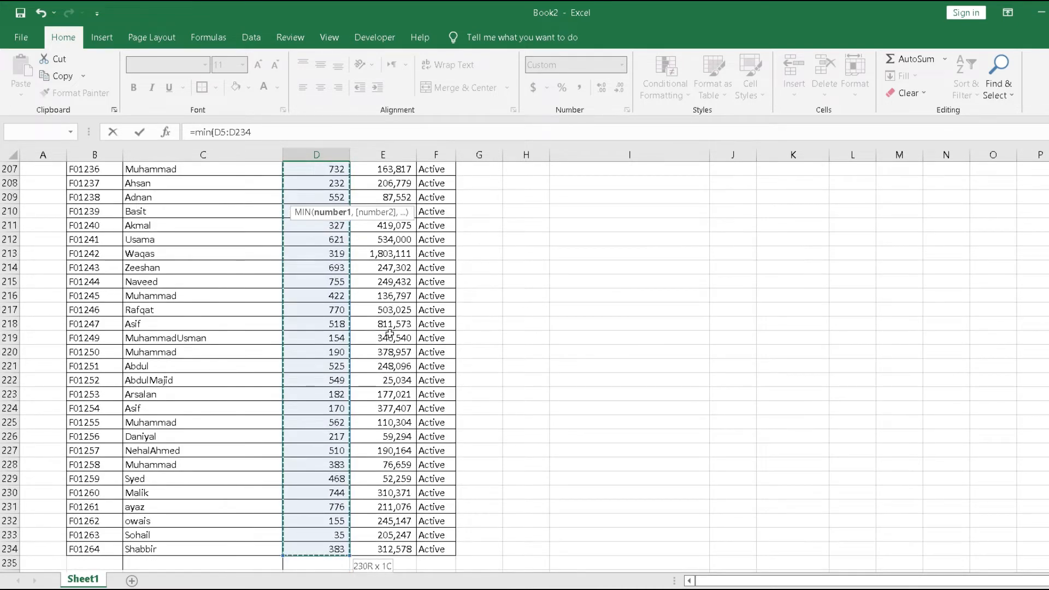
{"action": "key", "text": "Return"}
{"action": "key", "text": "Up"}
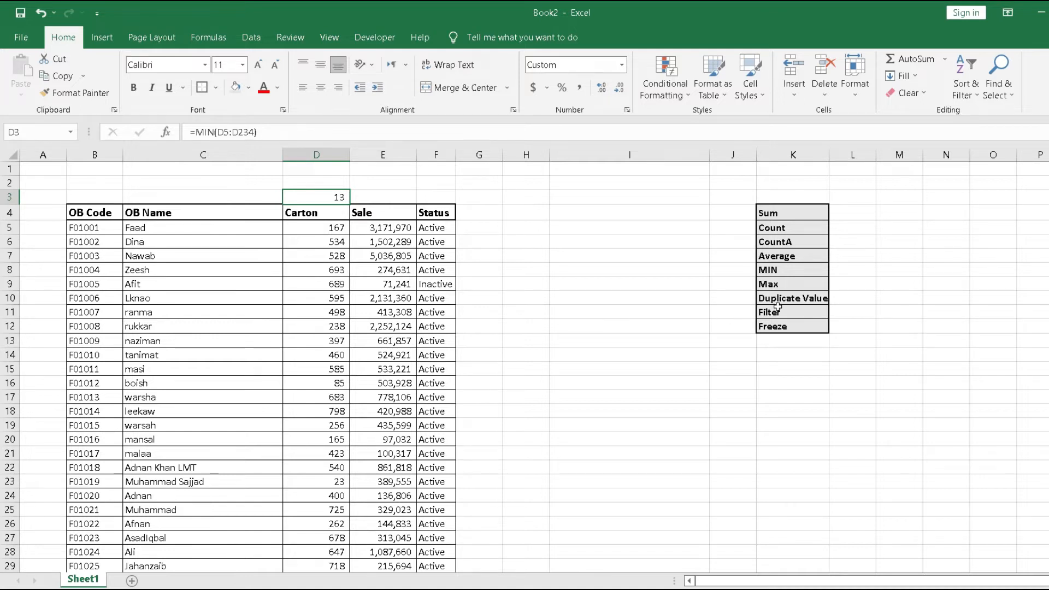
Find the largest Carton value in D3 with the MAX function over D5:D234, replacing the existing formula.
{"action": "left_click", "coordinate": [803, 282]}
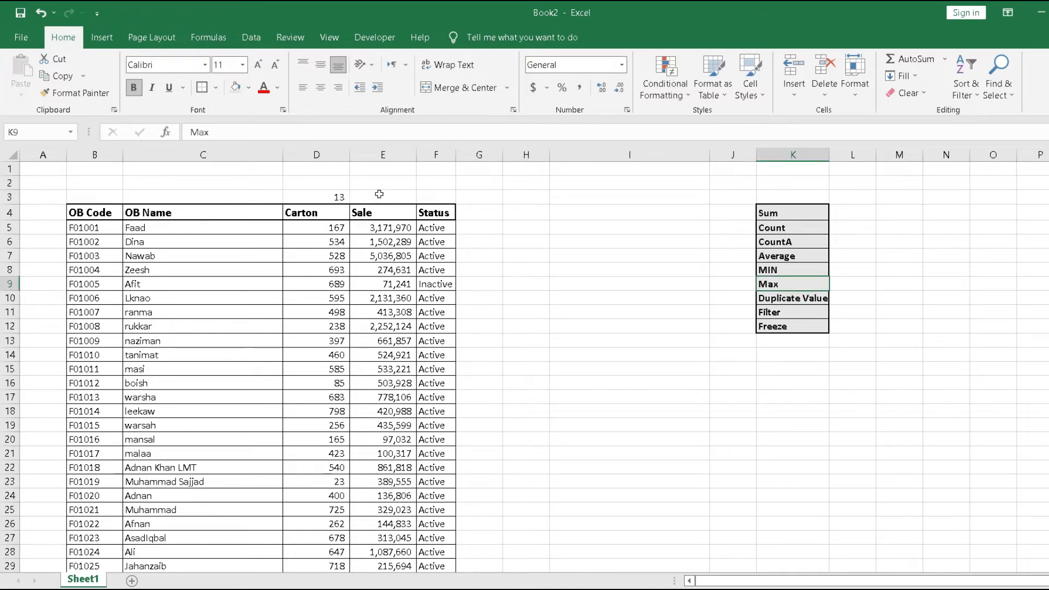
{"action": "left_click", "coordinate": [338, 195]}
{"action": "left_click", "coordinate": [338, 195]}
{"action": "type", "text": "="}
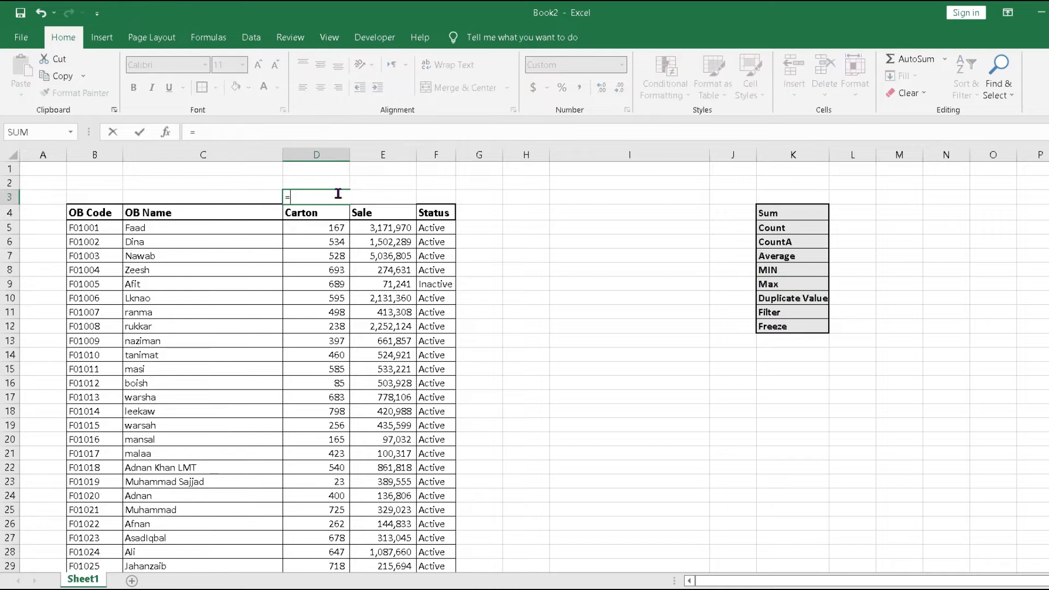
{"action": "type", "text": "max"}
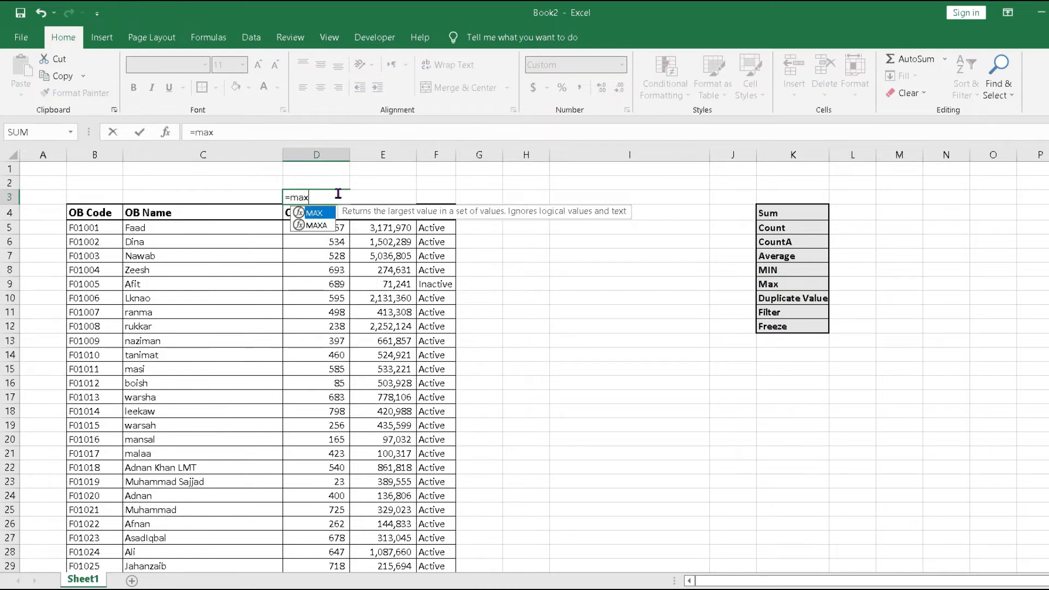
{"action": "type", "text": "("}
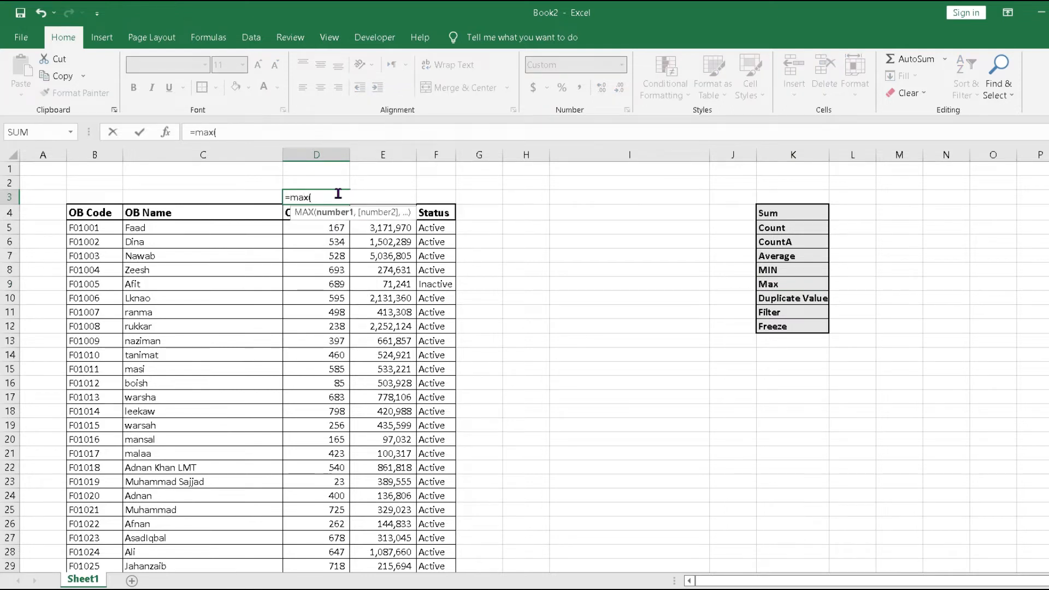
{"action": "key", "text": "Down"}
{"action": "key", "text": "Down"}
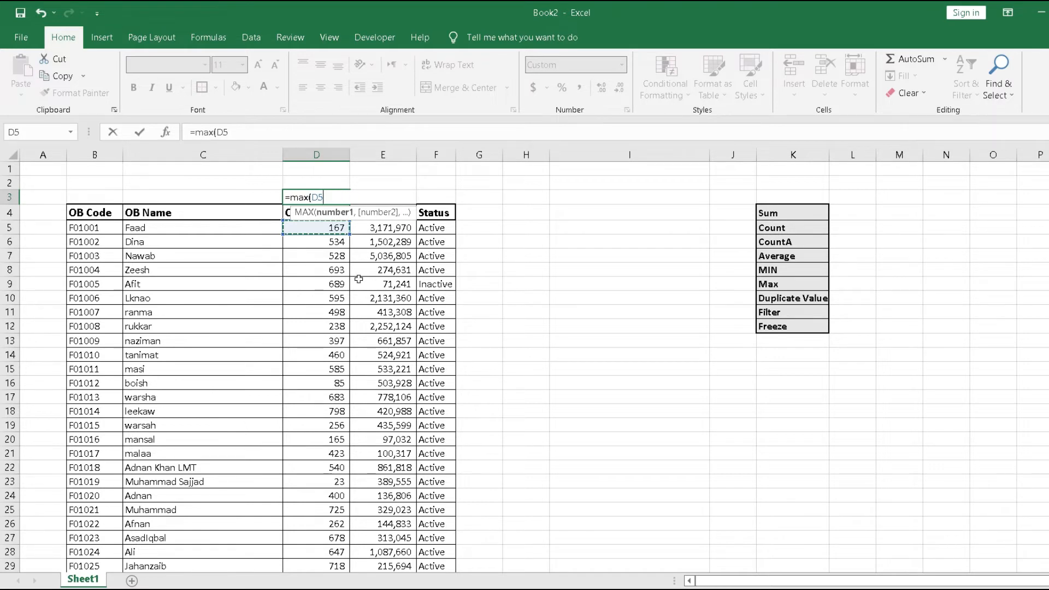
{"action": "key", "text": "shift+Down"}
{"action": "key", "text": "shift+Down"}
{"action": "key", "text": "shift+Down"}
{"action": "key", "text": "shift+Down"}
{"action": "key", "text": "shift+Down"}
{"action": "key", "text": "shift+Down"}
{"action": "key", "text": "shift+Down"}
{"action": "key", "text": "shift+Down"}
{"action": "key", "text": "shift+Down"}
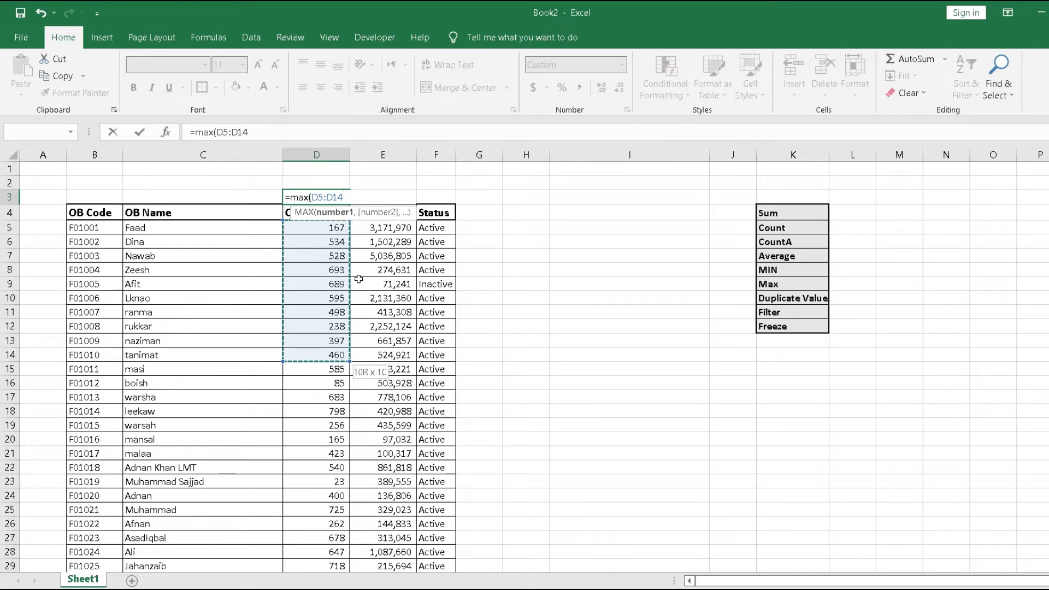
{"action": "key", "text": "shift+Down"}
{"action": "key", "text": "shift+Down"}
{"action": "key", "text": "shift+Down"}
{"action": "key", "text": "shift+Down"}
{"action": "key", "text": "shift+Down"}
{"action": "key", "text": "shift+Down"}
{"action": "key", "text": "shift+Down"}
{"action": "key", "text": "shift+Down"}
{"action": "key", "text": "shift+Down"}
{"action": "key", "text": "shift+Down"}
{"action": "key", "text": "shift+Down"}
{"action": "key", "text": "shift+Down"}
{"action": "key", "text": "shift+Down"}
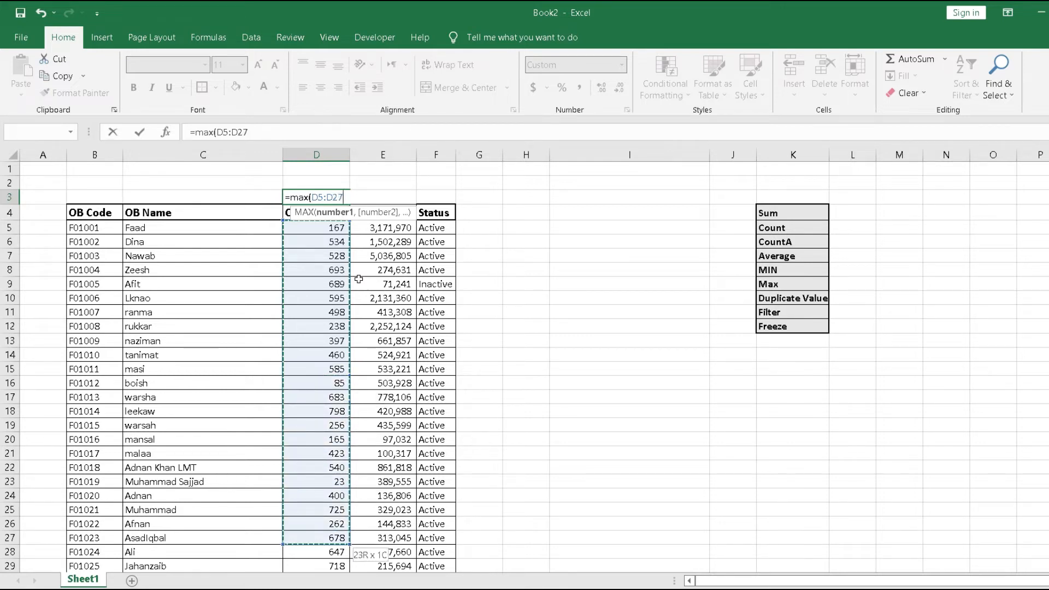
{"action": "key", "text": "shift+Right"}
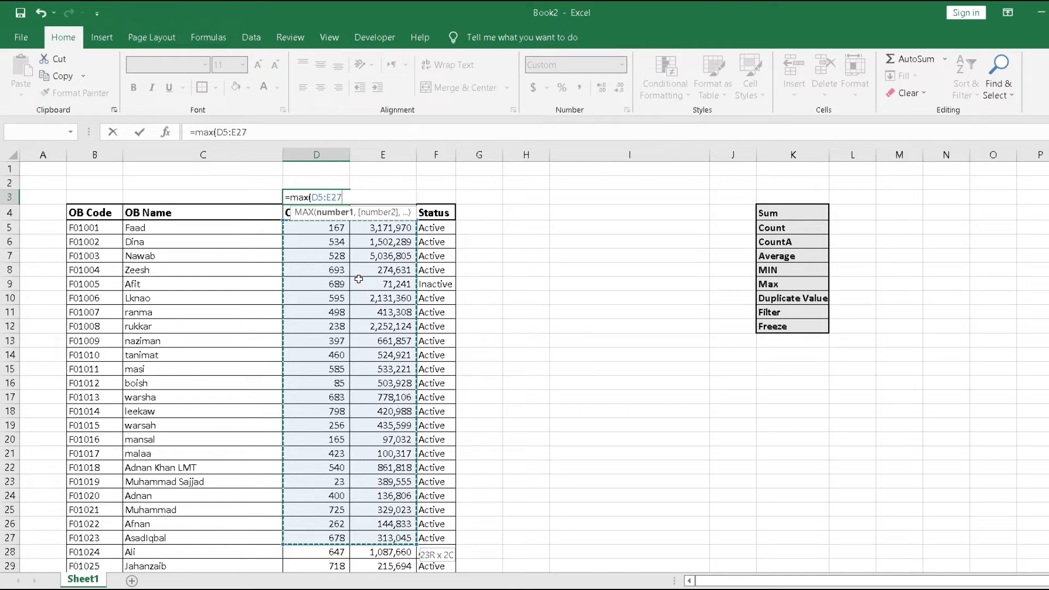
{"action": "key", "text": "shift+Left"}
{"action": "key", "text": "shift+Left"}
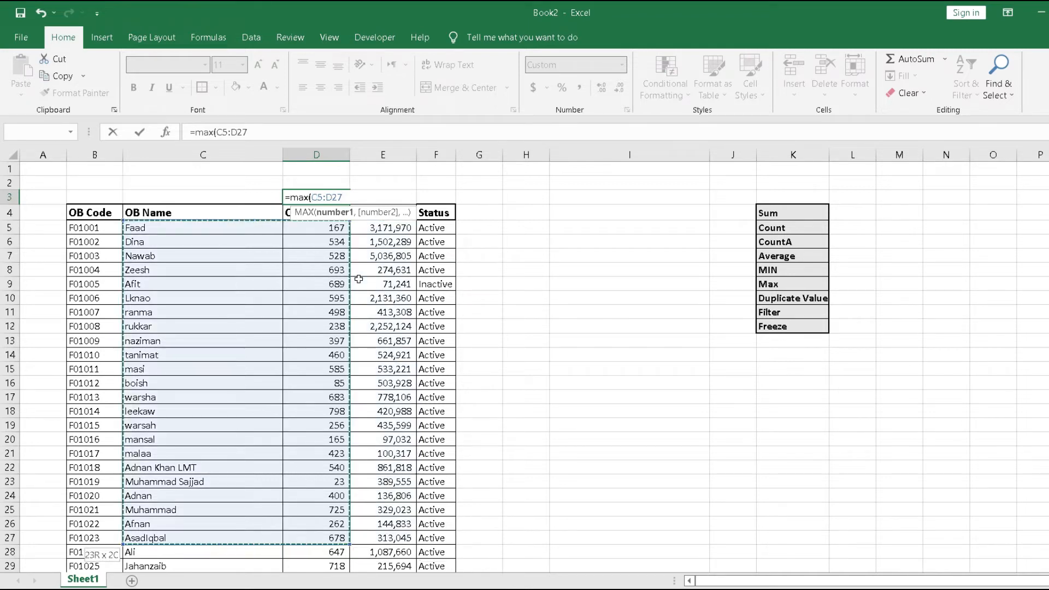
{"action": "key", "text": "shift+Right"}
{"action": "key", "text": "shift+Down"}
{"action": "key", "text": "shift+Down"}
{"action": "key", "text": "shift+Down"}
{"action": "key", "text": "shift+Down"}
{"action": "key", "text": "shift+Down"}
{"action": "key", "text": "shift+Down"}
{"action": "key", "text": "shift+Down"}
{"action": "key", "text": "shift+Down"}
{"action": "key", "text": "shift+Down"}
{"action": "key", "text": "shift+Down"}
{"action": "key", "text": "shift+Down"}
{"action": "key", "text": "shift+Down"}
{"action": "key", "text": "shift+Down"}
{"action": "key", "text": "shift+Down"}
{"action": "key", "text": "shift+Down"}
{"action": "key", "text": "shift+Down"}
{"action": "key", "text": "shift+Down"}
{"action": "key", "text": "shift+Down"}
{"action": "key", "text": "shift+Down"}
{"action": "key", "text": "shift+Down"}
{"action": "key", "text": "shift+Down"}
{"action": "key", "text": "shift+Down"}
{"action": "key", "text": "shift+Down"}
{"action": "key", "text": "shift+Down"}
{"action": "key", "text": "shift+Down"}
{"action": "key", "text": "shift+Down"}
{"action": "key", "text": "shift+Down"}
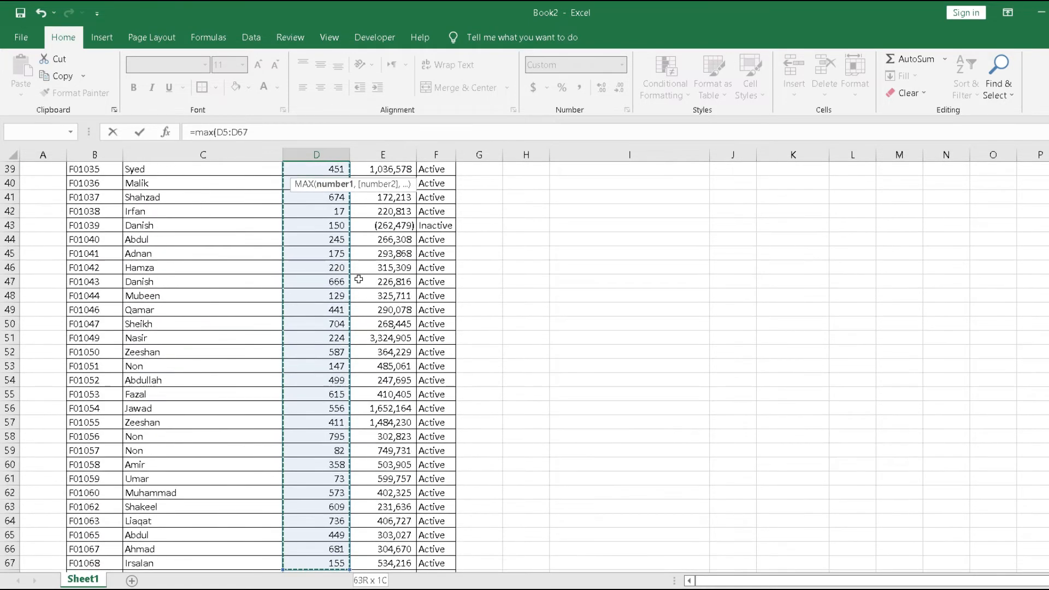
{"action": "key", "text": "shift+Down"}
{"action": "key", "text": "shift+Down"}
{"action": "key", "text": "shift+Down"}
{"action": "key", "text": "shift+Down"}
{"action": "key", "text": "shift+Down"}
{"action": "key", "text": "shift+Down"}
{"action": "key", "text": "shift+Down"}
{"action": "key", "text": "shift+Down"}
{"action": "key", "text": "shift+Down"}
{"action": "key", "text": "shift+Down"}
{"action": "key", "text": "shift+Down"}
{"action": "key", "text": "shift+Down"}
{"action": "key", "text": "shift+Down"}
{"action": "key", "text": "shift+Down"}
{"action": "key", "text": "shift+Down"}
{"action": "key", "text": "shift+Down"}
{"action": "key", "text": "shift+Down"}
{"action": "key", "text": "shift+Down"}
{"action": "key", "text": "shift+Down"}
{"action": "key", "text": "shift+Down"}
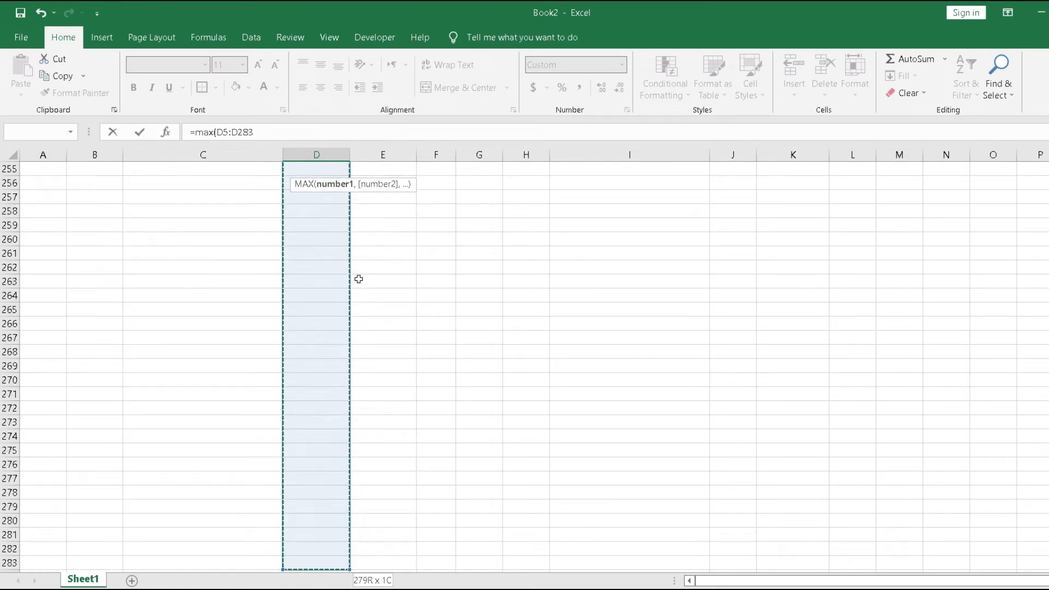
{"action": "key", "text": "ctrl+shift+Up"}
{"action": "key", "text": "Return"}
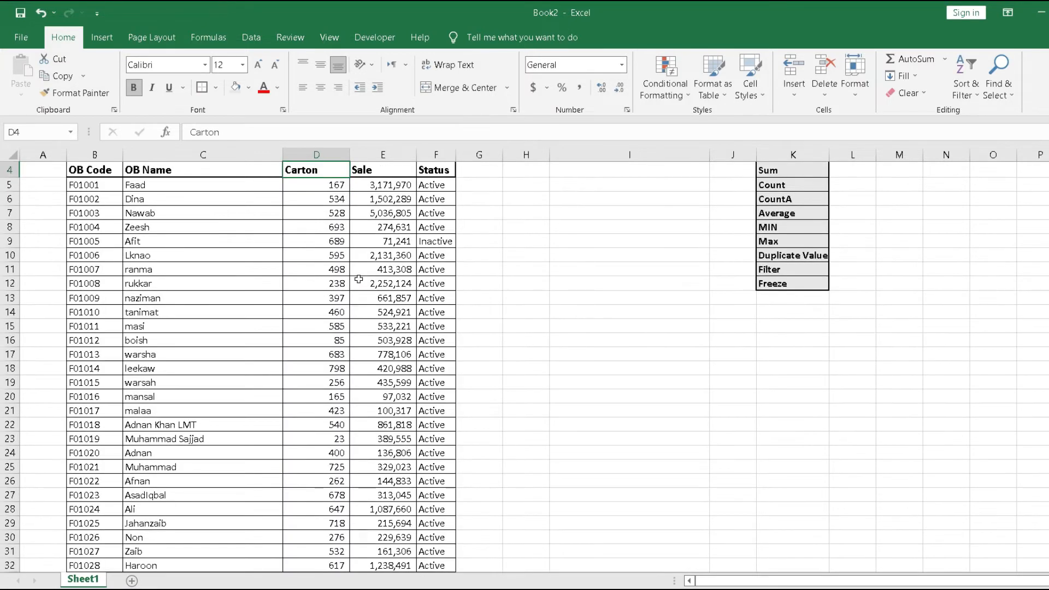
{"action": "key", "text": "Up"}
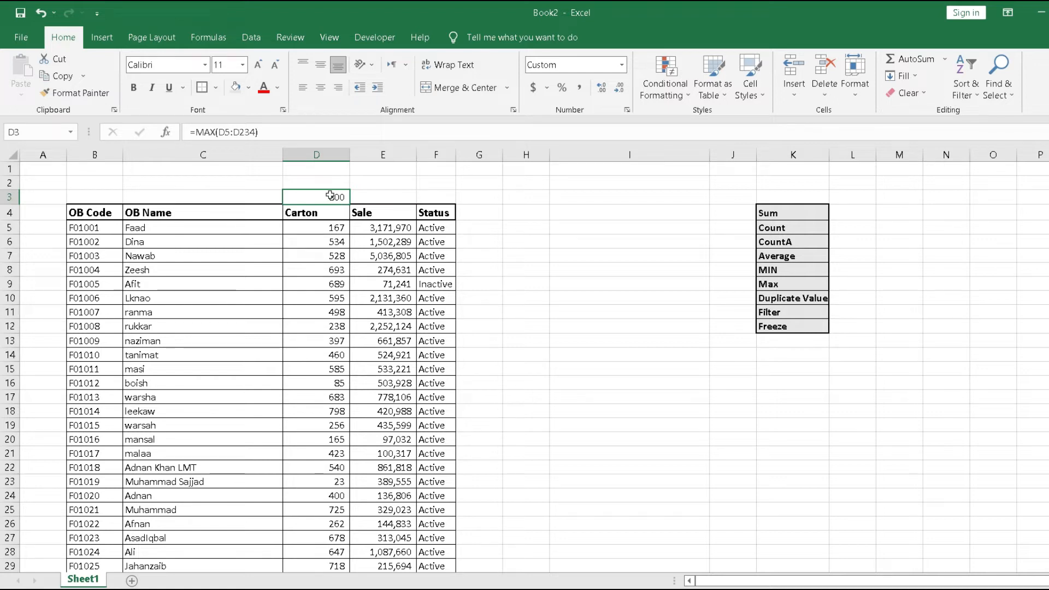
Clear the MAX formula from D3 and select the Duplicate Value entry in the topic list in column K.
{"action": "key", "text": "Delete"}
{"action": "key", "text": "Down"}
{"action": "key", "text": "Down"}
{"action": "key", "text": "Down"}
{"action": "key", "text": "Right"}
{"action": "key", "text": "Right"}
{"action": "key", "text": "Right"}
{"action": "key", "text": "Right"}
{"action": "key", "text": "Right"}
{"action": "key", "text": "Right"}
{"action": "key", "text": "Right"}
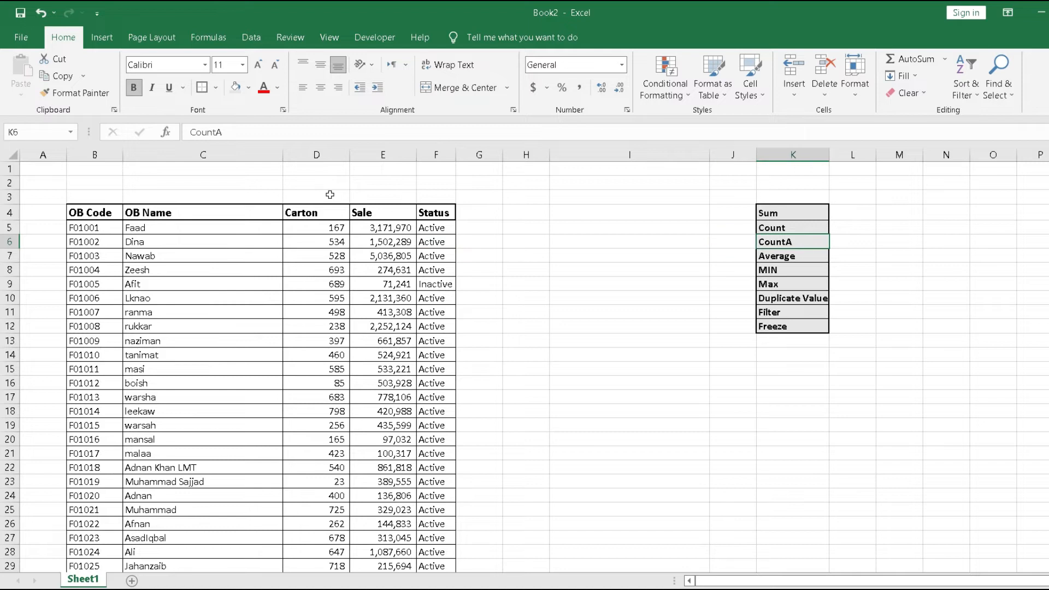
{"action": "key", "text": "Down"}
{"action": "key", "text": "Down"}
{"action": "key", "text": "Down"}
{"action": "key", "text": "Down"}
{"action": "key", "text": "Down"}
{"action": "key", "text": "Down"}
{"action": "key", "text": "Up"}
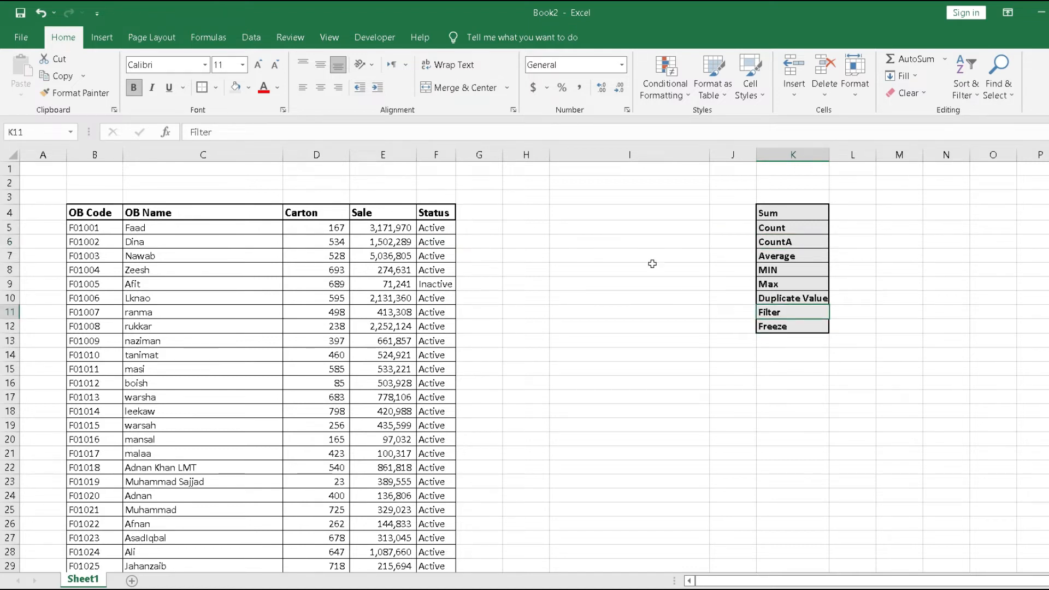
{"action": "left_click", "coordinate": [806, 297]}
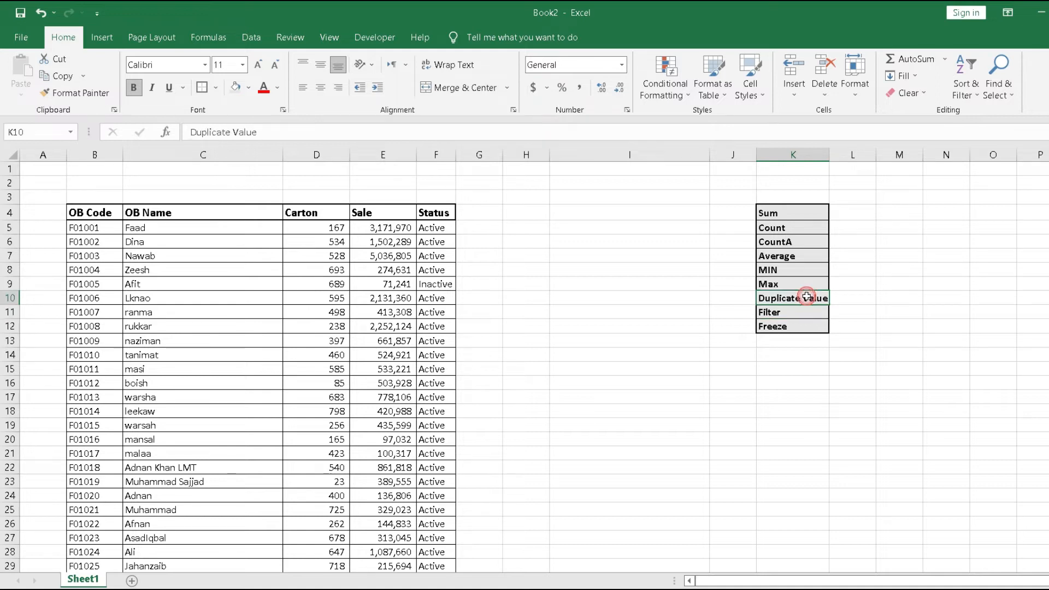
Examine the Sale column values from the first data row down to row 33, returning to the first value.
{"action": "left_click", "coordinate": [361, 226]}
{"action": "key", "text": "Down"}
{"action": "key", "text": "Down"}
{"action": "key", "text": "Down"}
{"action": "key", "text": "Down"}
{"action": "key", "text": "Down"}
{"action": "key", "text": "Down"}
{"action": "key", "text": "Down"}
{"action": "key", "text": "Down"}
{"action": "key", "text": "Down"}
{"action": "key", "text": "Down"}
{"action": "key", "text": "Down"}
{"action": "key", "text": "Down"}
{"action": "key", "text": "Down"}
{"action": "key", "text": "Down"}
{"action": "key", "text": "Down"}
{"action": "key", "text": "Down"}
{"action": "key", "text": "Down"}
{"action": "key", "text": "Down"}
{"action": "key", "text": "Down"}
{"action": "key", "text": "Down"}
{"action": "key", "text": "Down"}
{"action": "key", "text": "Down"}
{"action": "key", "text": "Down"}
{"action": "key", "text": "Down"}
{"action": "key", "text": "Down"}
{"action": "key", "text": "Down"}
{"action": "key", "text": "Down"}
{"action": "key", "text": "Down"}
{"action": "key", "text": "Down"}
{"action": "key", "text": "Down"}
{"action": "key", "text": "Down"}
{"action": "key", "text": "Down"}
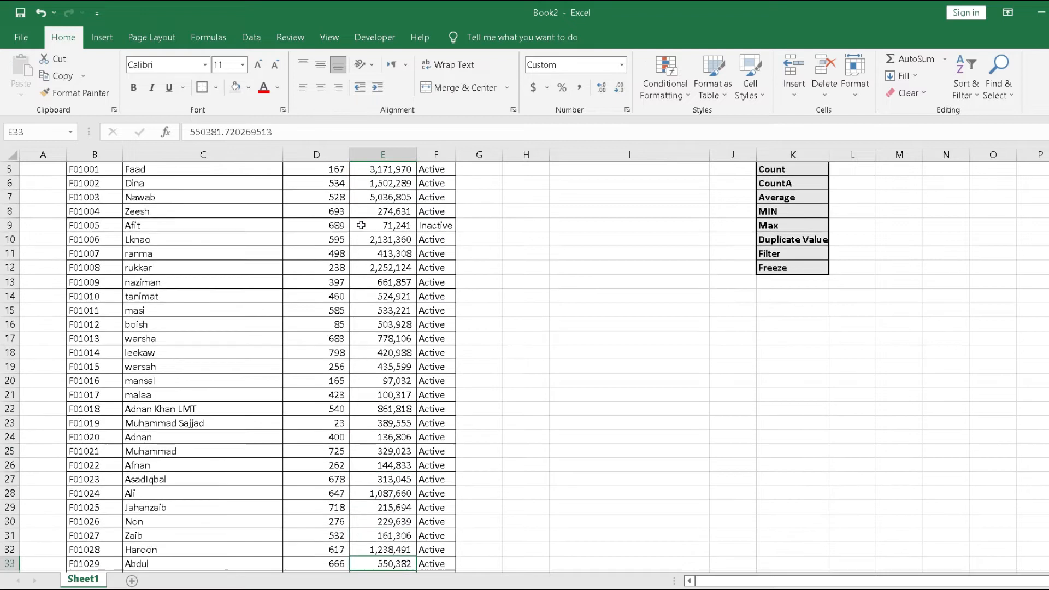
{"action": "key", "text": "ctrl+Up"}
{"action": "key", "text": "Down"}
{"action": "key", "text": "Down"}
{"action": "key", "text": "Up"}
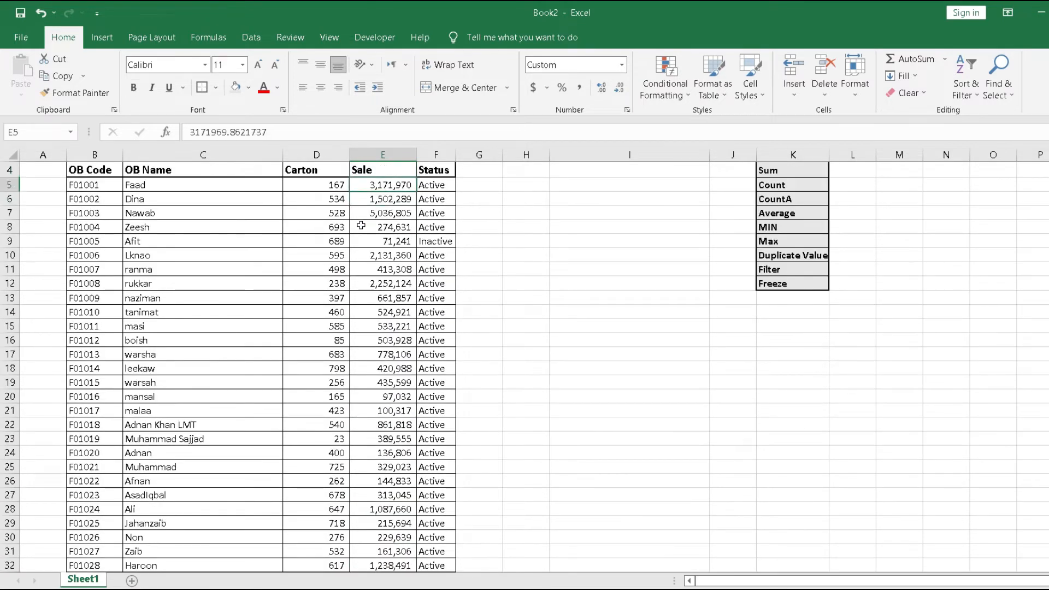
{"action": "key", "text": "Up"}
{"action": "key", "text": "Up"}
{"action": "key", "text": "Down"}
{"action": "key", "text": "Down"}
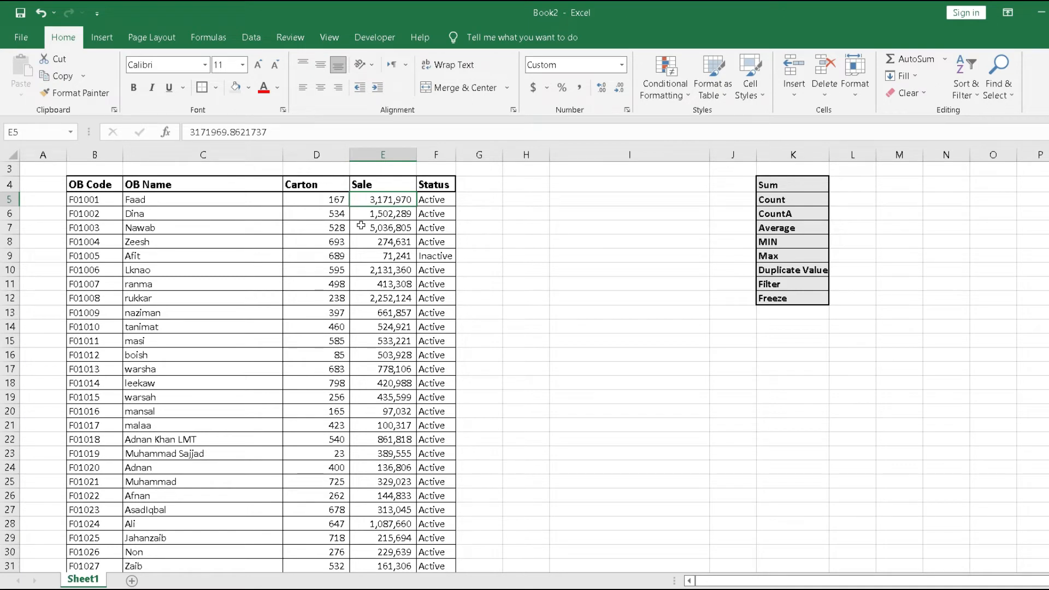
Select all the Sale values in E5:E234, without the header.
{"action": "left_click", "coordinate": [390, 188]}
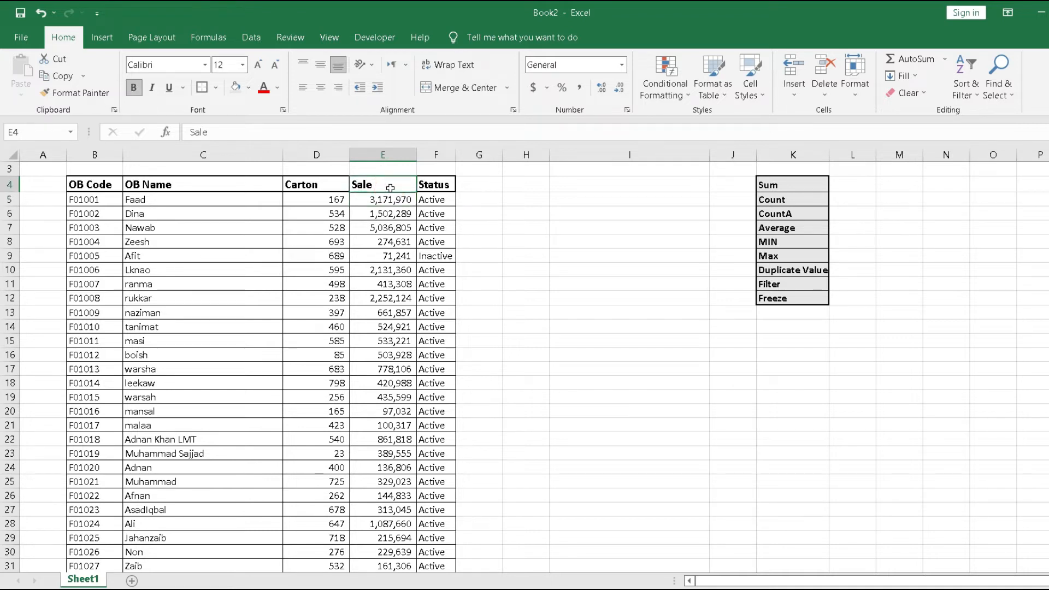
{"action": "key", "text": "Down"}
{"action": "key", "text": "Up"}
{"action": "key", "text": "Down"}
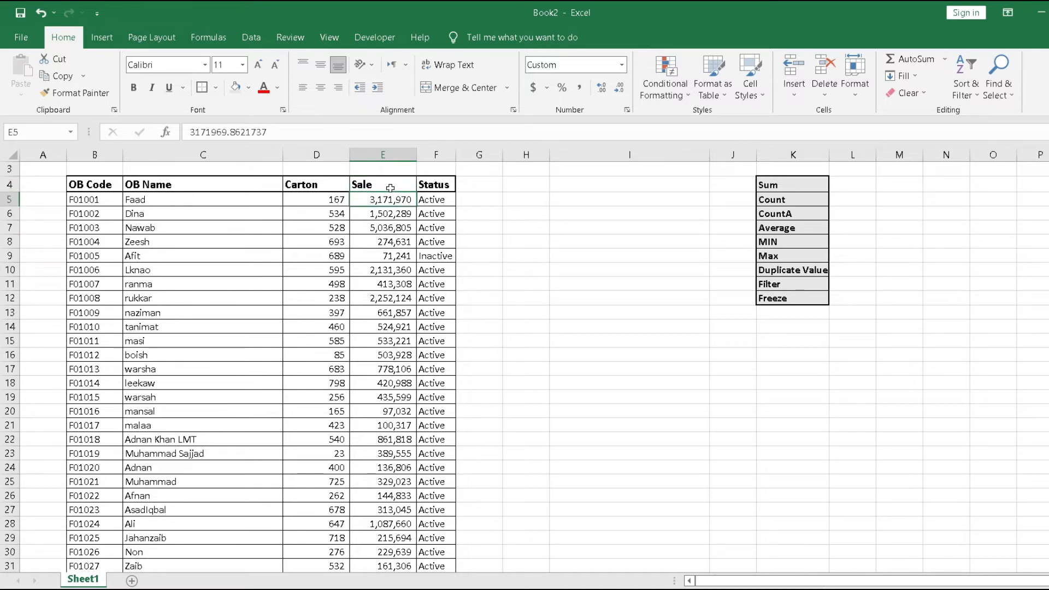
{"action": "key", "text": "shift+Down"}
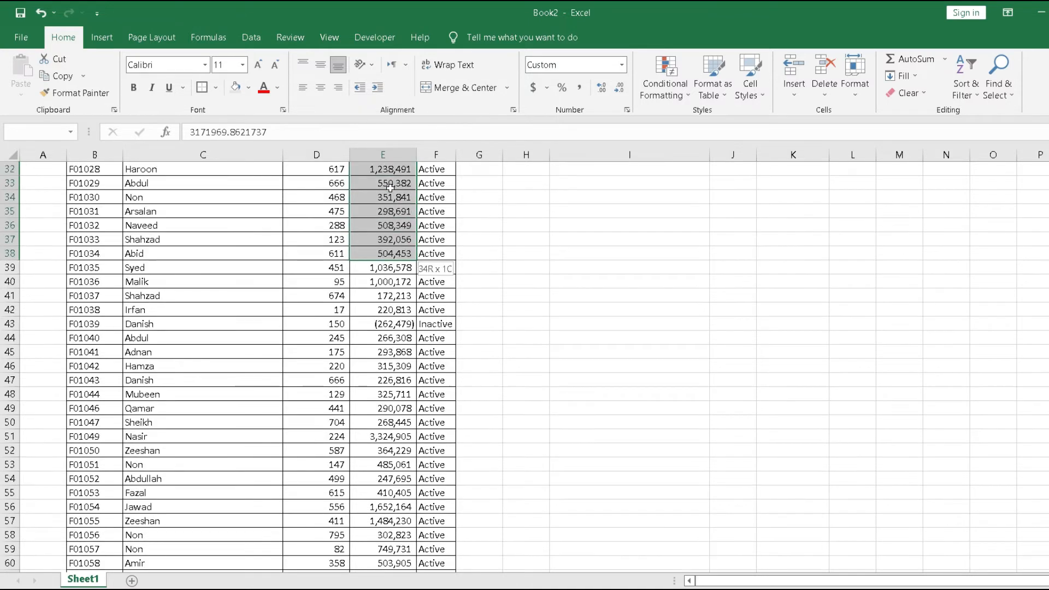
{"action": "key", "text": "shift+Down"}
{"action": "key", "text": "shift+Up"}
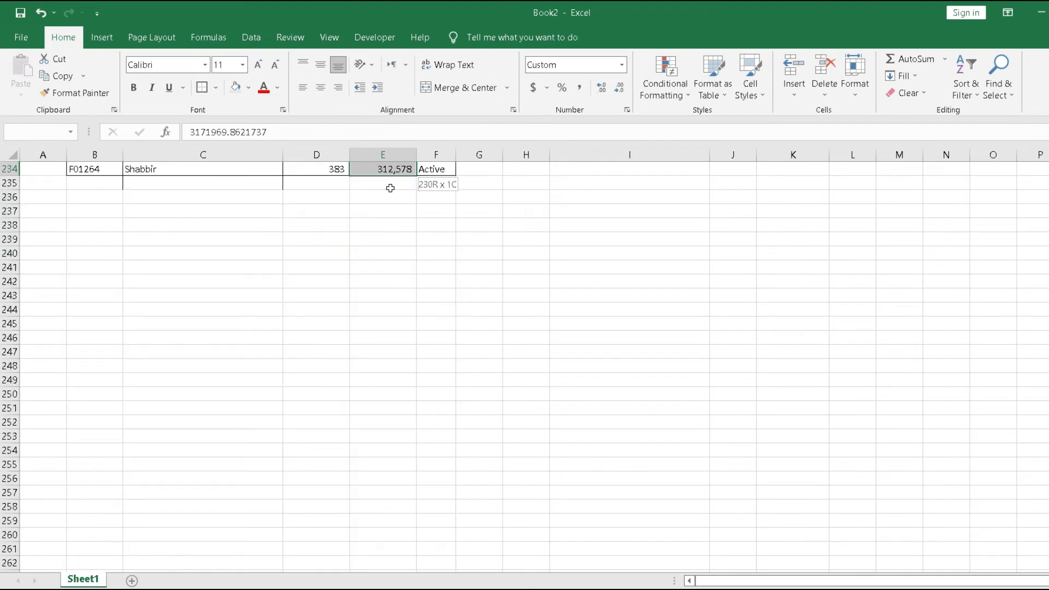
{"action": "left_click_drag", "start_coordinate": [390, 186], "coordinate": [390, 197]}
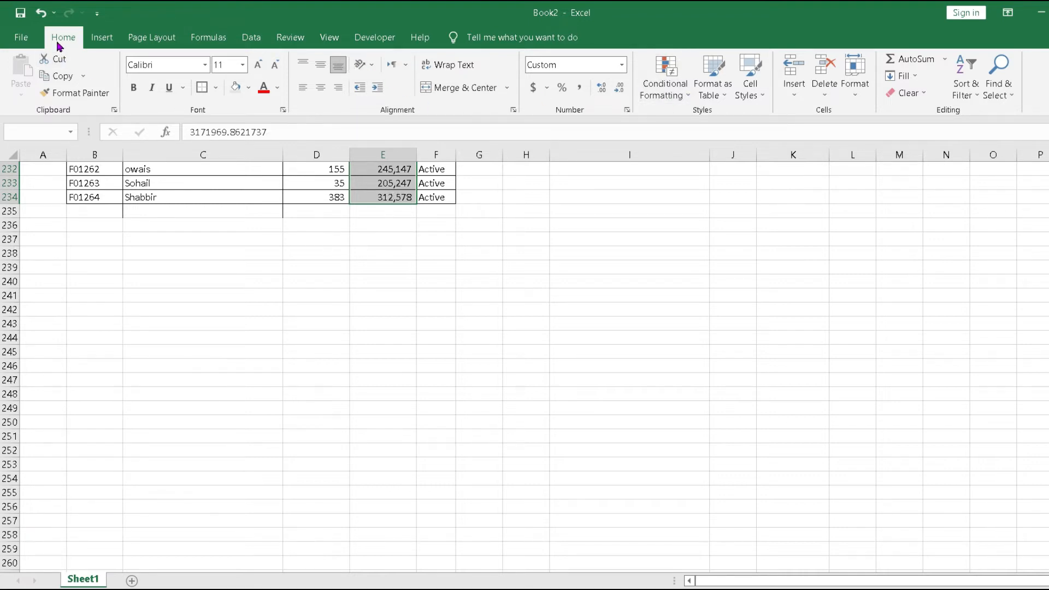
Apply a Duplicate Values conditional formatting rule to the selected Sale values, using Light Red Fill with Dark Red Text.
{"action": "left_click", "coordinate": [668, 103]}
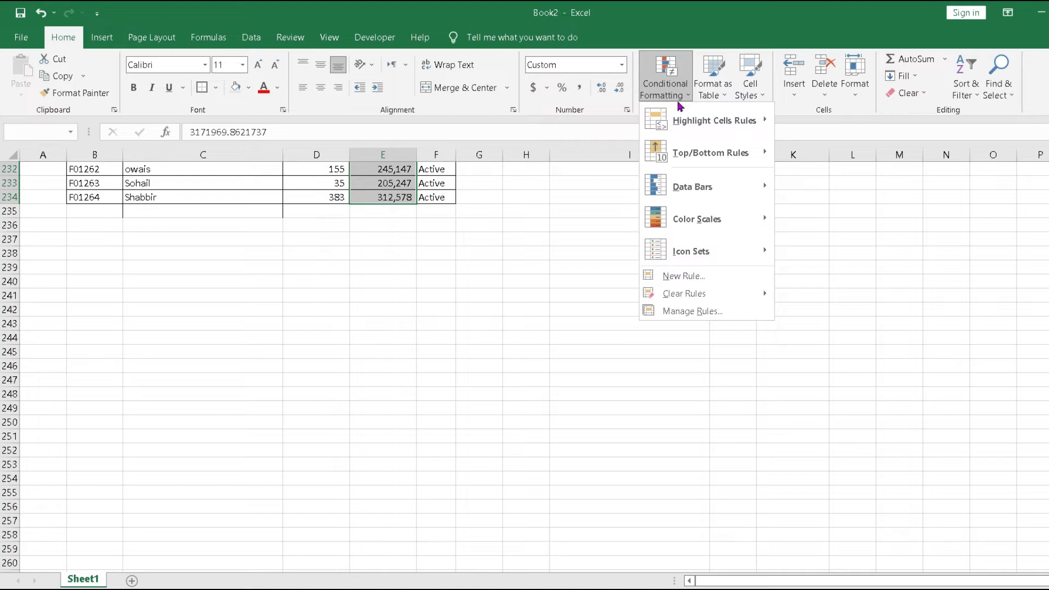
{"action": "mouse_move", "coordinate": [702, 124]}
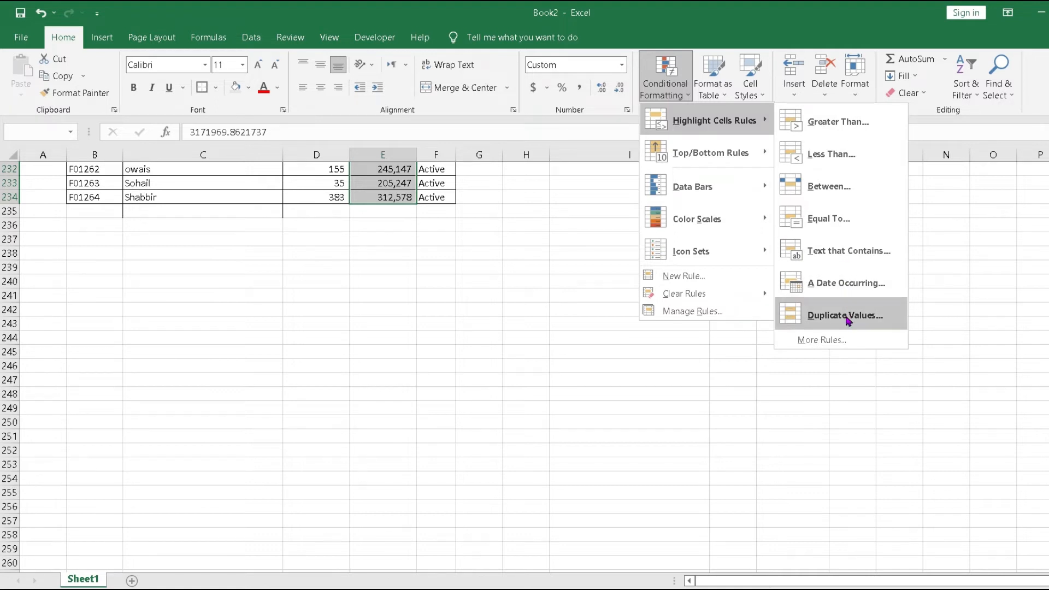
{"action": "left_click", "coordinate": [846, 318]}
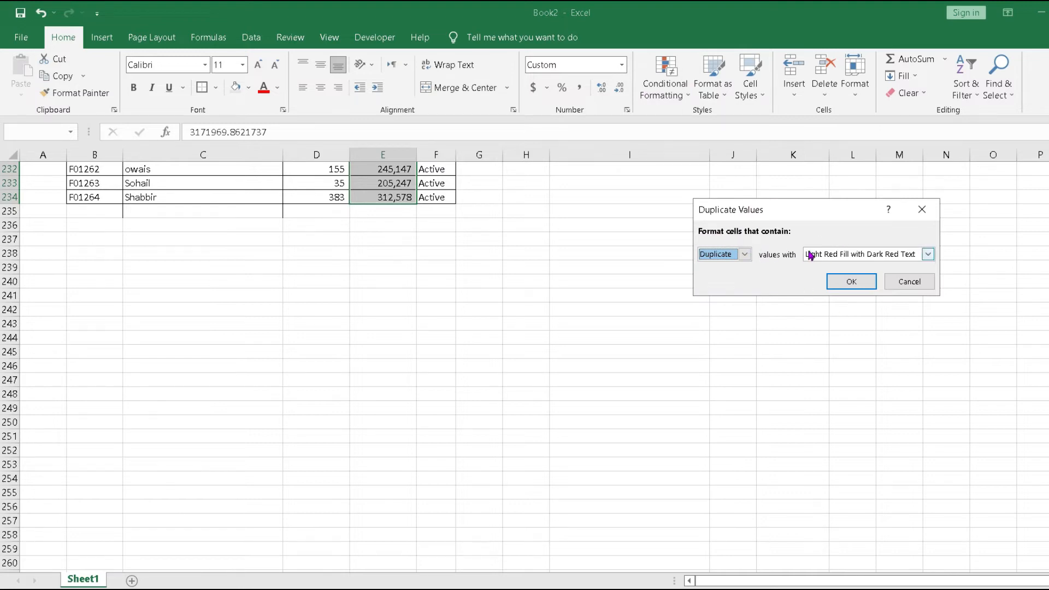
{"action": "left_click", "coordinate": [867, 255]}
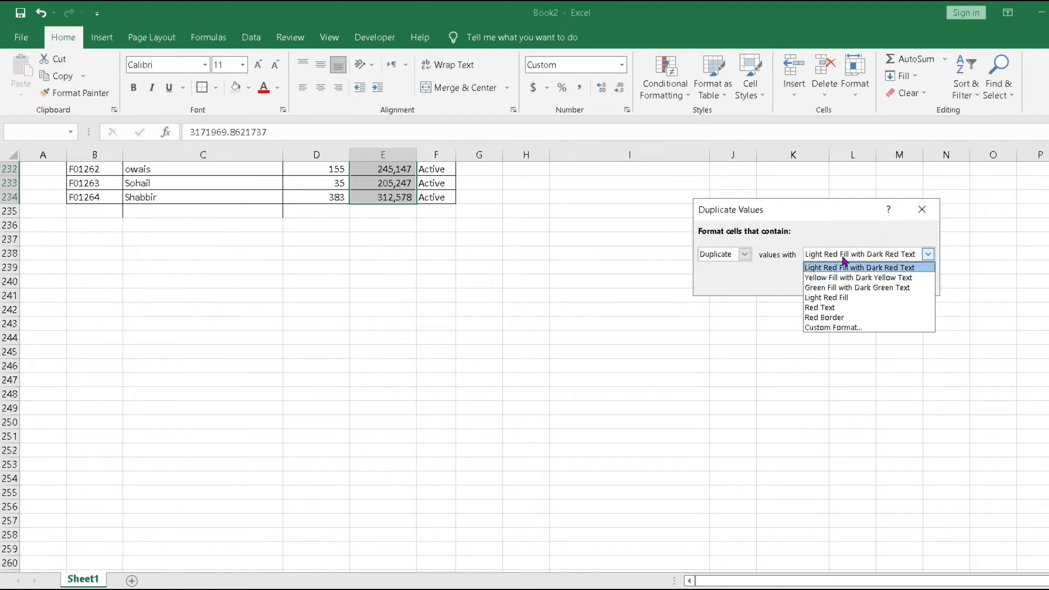
{"action": "left_click", "coordinate": [844, 258]}
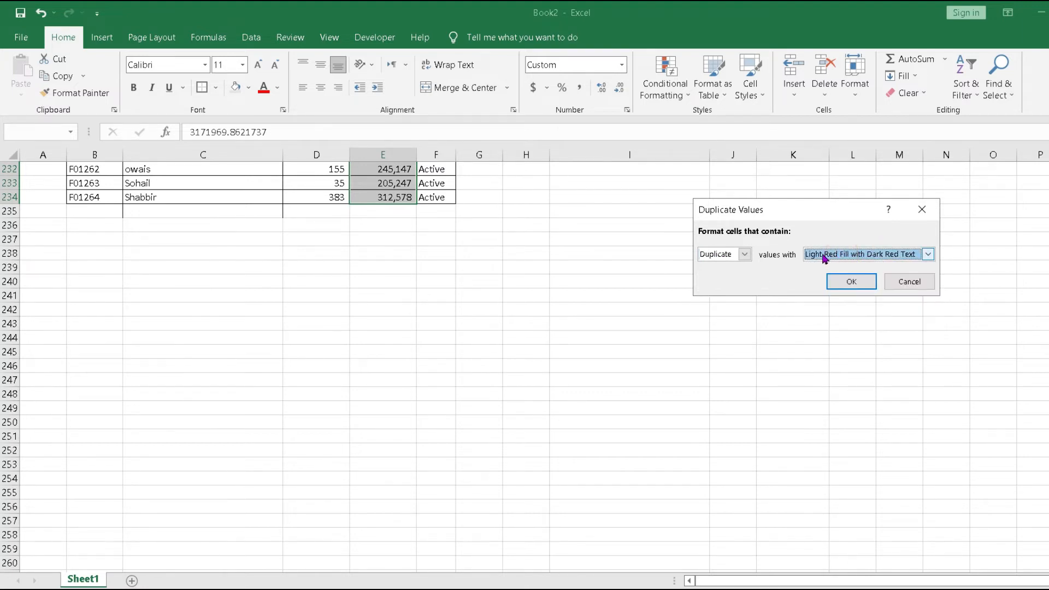
{"action": "left_click", "coordinate": [739, 260]}
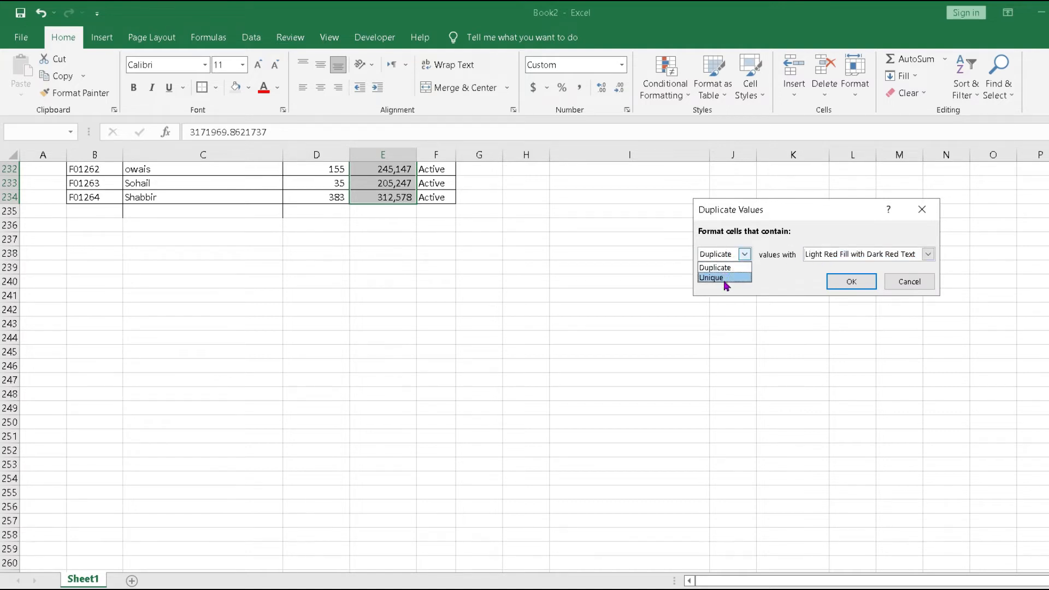
{"action": "left_click", "coordinate": [731, 266]}
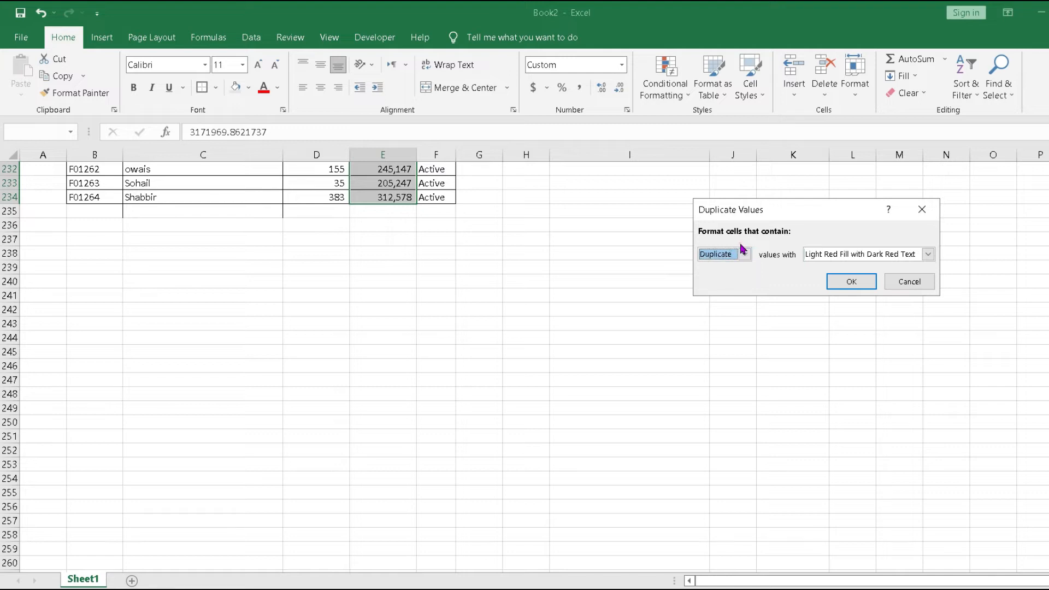
{"action": "left_click", "coordinate": [850, 281]}
Check the first rows of the Sale column for highlighted duplicate values.
{"action": "key", "text": "ctrl+Up"}
{"action": "key", "text": "Down"}
{"action": "key", "text": "Down"}
{"action": "key", "text": "Down"}
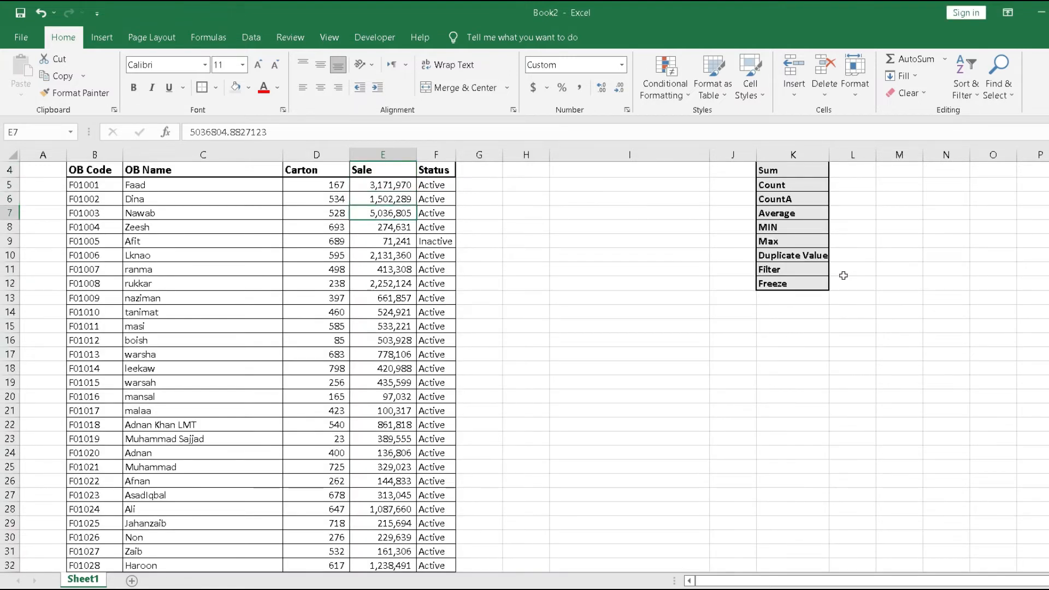
{"action": "key", "text": "Down"}
{"action": "key", "text": "Up"}
{"action": "key", "text": "Up"}
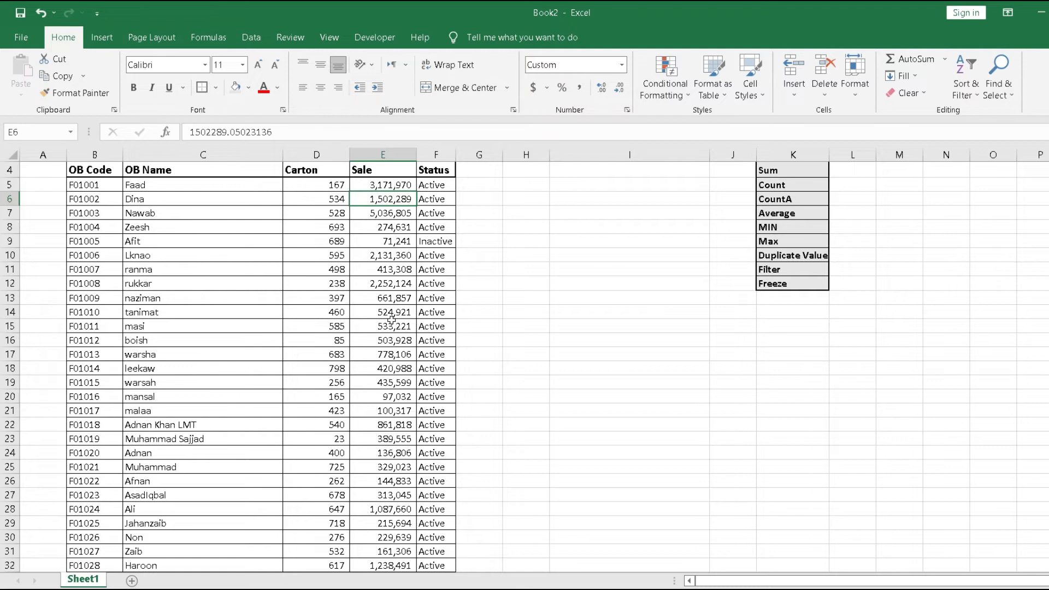
{"action": "scroll", "coordinate": [391, 319], "scroll_direction": "down", "scroll_amount": 3}
{"action": "scroll", "coordinate": [391, 319], "scroll_direction": "up", "scroll_amount": 4}
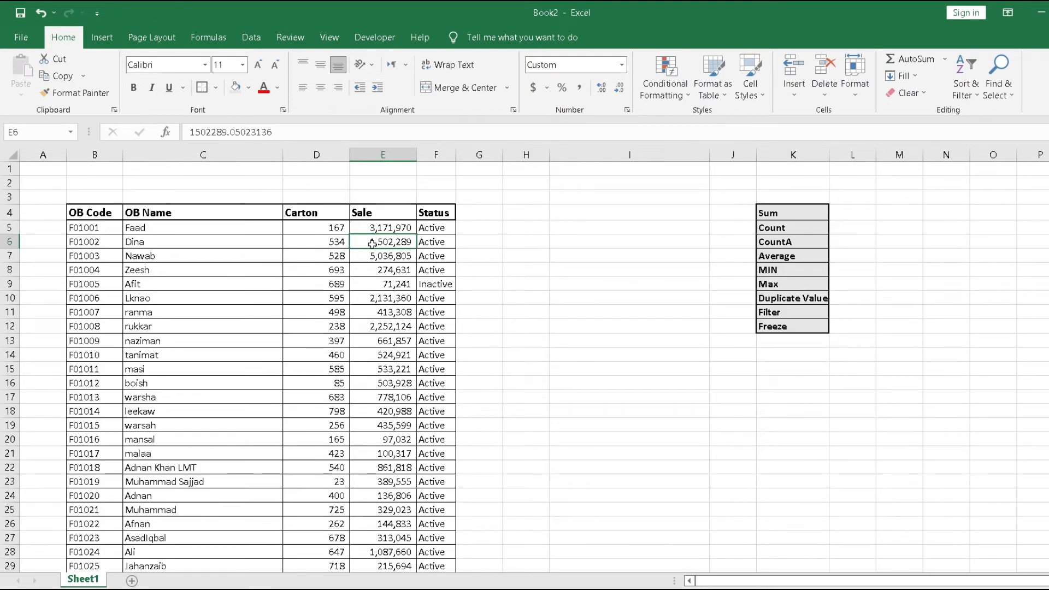
Clear the contents of all table rows from row 10 downward, keeping only the first five records.
{"action": "key", "text": "Down"}
{"action": "key", "text": "Down"}
{"action": "key", "text": "Down"}
{"action": "key", "text": "Down"}
{"action": "key", "text": "Left"}
{"action": "key", "text": "Left"}
{"action": "key", "text": "Left"}
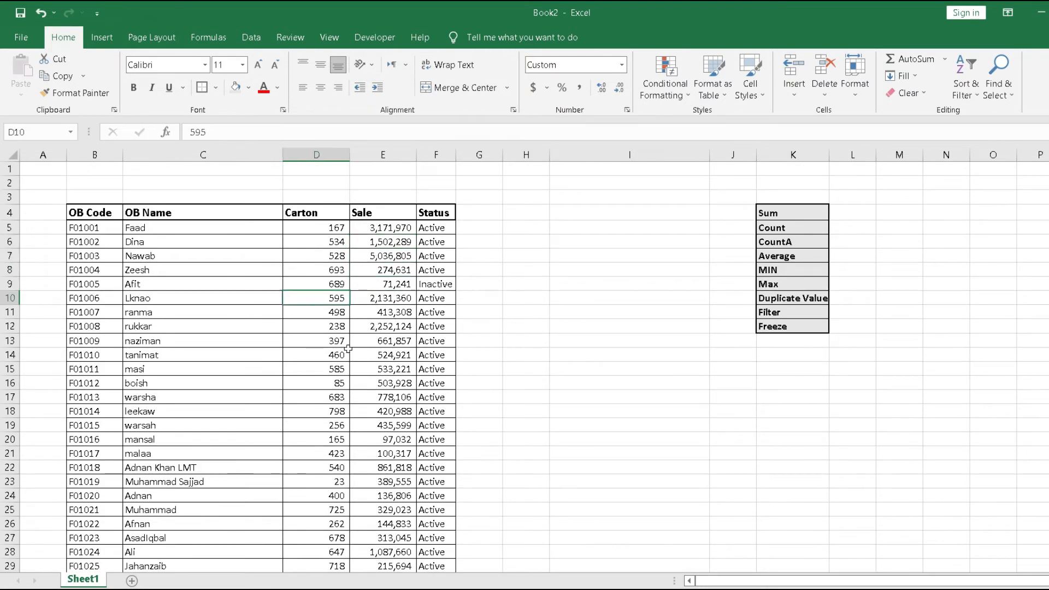
{"action": "key", "text": "shift+Right"}
{"action": "key", "text": "shift+Right"}
{"action": "key", "text": "shift+Right"}
{"action": "key", "text": "shift+Right"}
{"action": "key", "text": "ctrl+shift+Down"}
{"action": "key", "text": "Delete"}
{"action": "key", "text": "ctrl+BackSpace"}
{"action": "key", "text": "Up"}
{"action": "key", "text": "Up"}
{"action": "key", "text": "Up"}
{"action": "key", "text": "Up"}
{"action": "key", "text": "Right"}
{"action": "key", "text": "Right"}
{"action": "key", "text": "Right"}
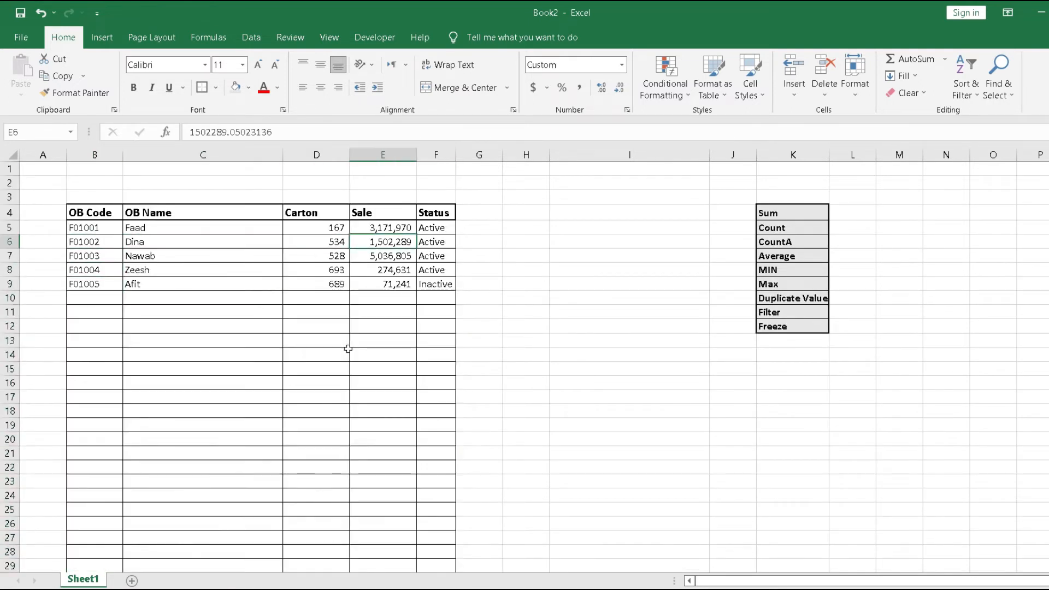
Compare the five remaining Sale values in E5:E9 for duplicates.
{"action": "key", "text": "Down"}
{"action": "key", "text": "Up"}
{"action": "key", "text": "Up"}
{"action": "key", "text": "Down"}
{"action": "key", "text": "Down"}
{"action": "key", "text": "Down"}
{"action": "key", "text": "Down"}
{"action": "key", "text": "Up"}
{"action": "key", "text": "Up"}
{"action": "key", "text": "Up"}
{"action": "key", "text": "Down"}
{"action": "key", "text": "Down"}
{"action": "key", "text": "Down"}
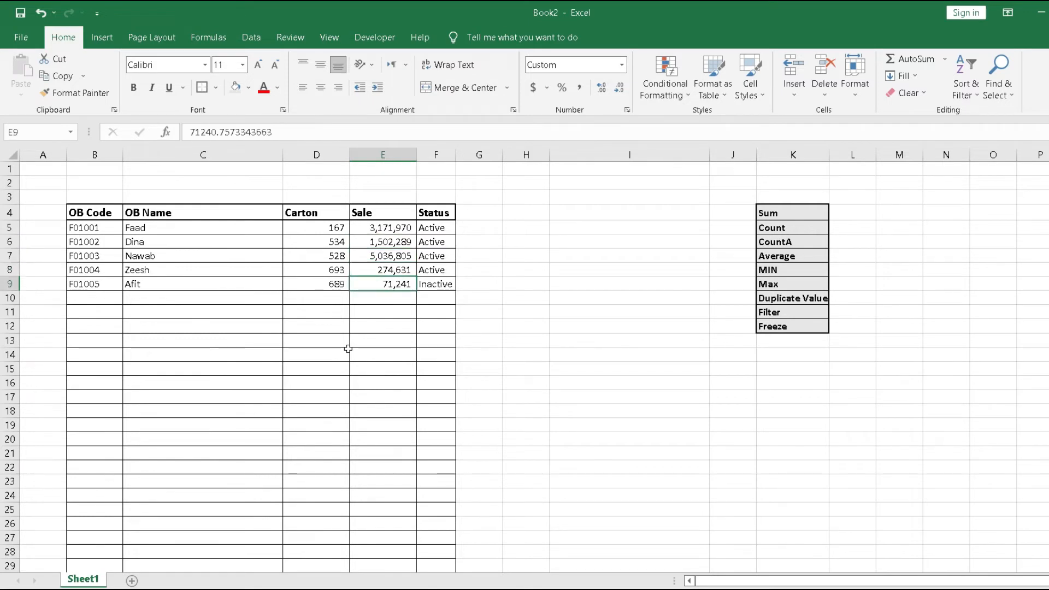
Undo the clearing of the table rows from row 10 downward.
{"action": "key", "text": "ctrl+z"}
{"action": "key", "text": "Up"}
{"action": "key", "text": "Up"}
{"action": "key", "text": "Up"}
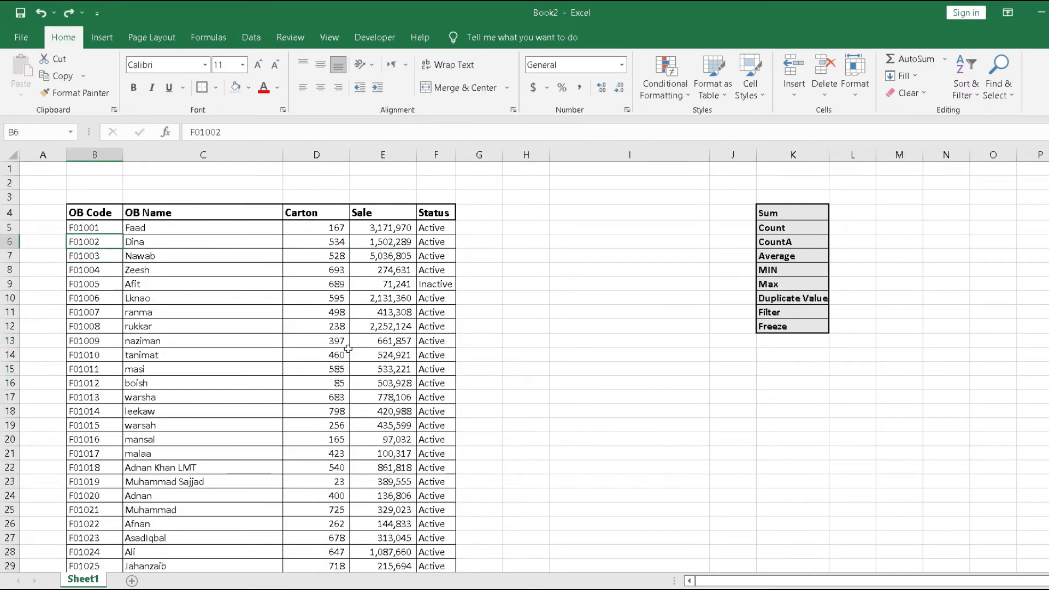
Look through the restored records down the OB Code column past row 171, returning to the header row.
{"action": "key", "text": "Down"}
{"action": "key", "text": "Down"}
{"action": "key", "text": "Down"}
{"action": "key", "text": "Down"}
{"action": "key", "text": "Down"}
{"action": "key", "text": "Down"}
{"action": "key", "text": "Down"}
{"action": "key", "text": "Down"}
{"action": "key", "text": "Down"}
{"action": "key", "text": "Down"}
{"action": "key", "text": "Down"}
{"action": "key", "text": "Down"}
{"action": "key", "text": "Down"}
{"action": "key", "text": "Down"}
{"action": "key", "text": "Down"}
{"action": "key", "text": "Down"}
{"action": "key", "text": "Down"}
{"action": "key", "text": "Down"}
{"action": "key", "text": "Down"}
{"action": "key", "text": "Down"}
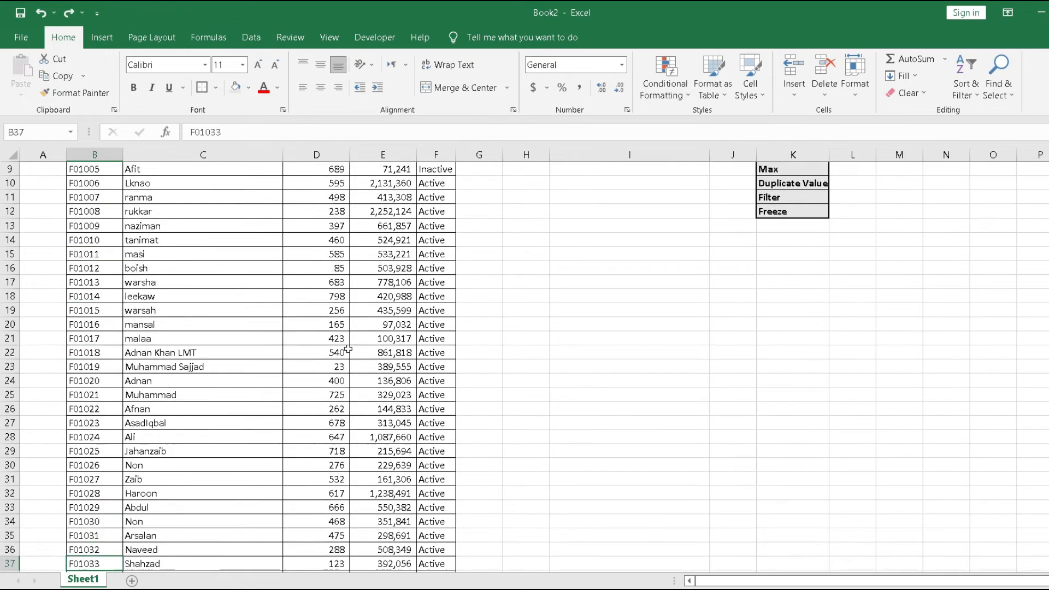
{"action": "key", "text": "Down"}
{"action": "key", "text": "Down"}
{"action": "key", "text": "Down"}
{"action": "key", "text": "Down"}
{"action": "key", "text": "Down"}
{"action": "key", "text": "Down"}
{"action": "key", "text": "Down"}
{"action": "key", "text": "Down"}
{"action": "key", "text": "Down"}
{"action": "key", "text": "Down"}
{"action": "key", "text": "Down"}
{"action": "key", "text": "Down"}
{"action": "key", "text": "Down"}
{"action": "key", "text": "Down"}
{"action": "key", "text": "Down"}
{"action": "key", "text": "Down"}
{"action": "key", "text": "Down"}
{"action": "key", "text": "Down"}
{"action": "key", "text": "Down"}
{"action": "key", "text": "Down"}
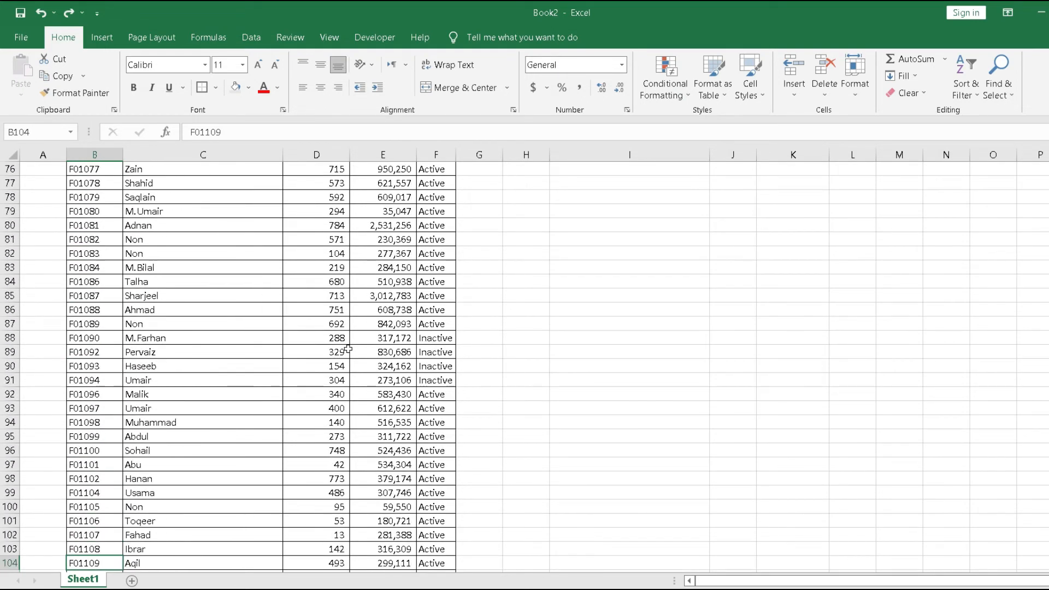
{"action": "key", "text": "Down"}
{"action": "key", "text": "Down"}
{"action": "key", "text": "Down"}
{"action": "key", "text": "Down"}
{"action": "key", "text": "Down"}
{"action": "key", "text": "Down"}
{"action": "key", "text": "Down"}
{"action": "key", "text": "Down"}
{"action": "key", "text": "Down"}
{"action": "key", "text": "Down"}
{"action": "key", "text": "Down"}
{"action": "key", "text": "Down"}
{"action": "key", "text": "Down"}
{"action": "key", "text": "Down"}
{"action": "key", "text": "Down"}
{"action": "key", "text": "Down"}
{"action": "key", "text": "Down"}
{"action": "key", "text": "Down"}
{"action": "key", "text": "Down"}
{"action": "key", "text": "Down"}
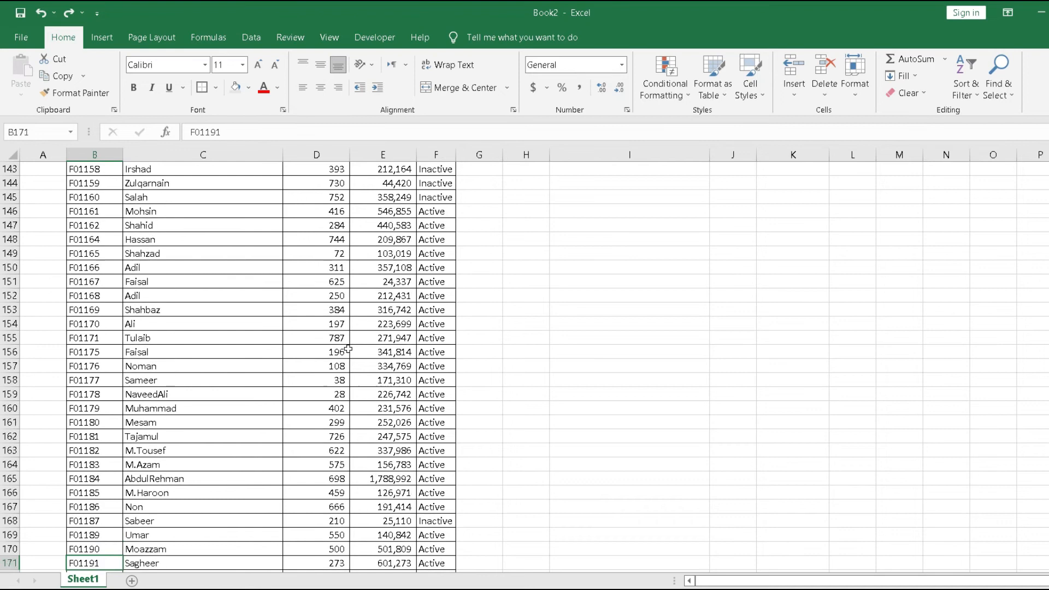
{"action": "key", "text": "Down"}
{"action": "key", "text": "Down"}
{"action": "key", "text": "Down"}
{"action": "key", "text": "Down"}
{"action": "key", "text": "Down"}
{"action": "key", "text": "Down"}
{"action": "key", "text": "Down"}
{"action": "key", "text": "ctrl+Up"}
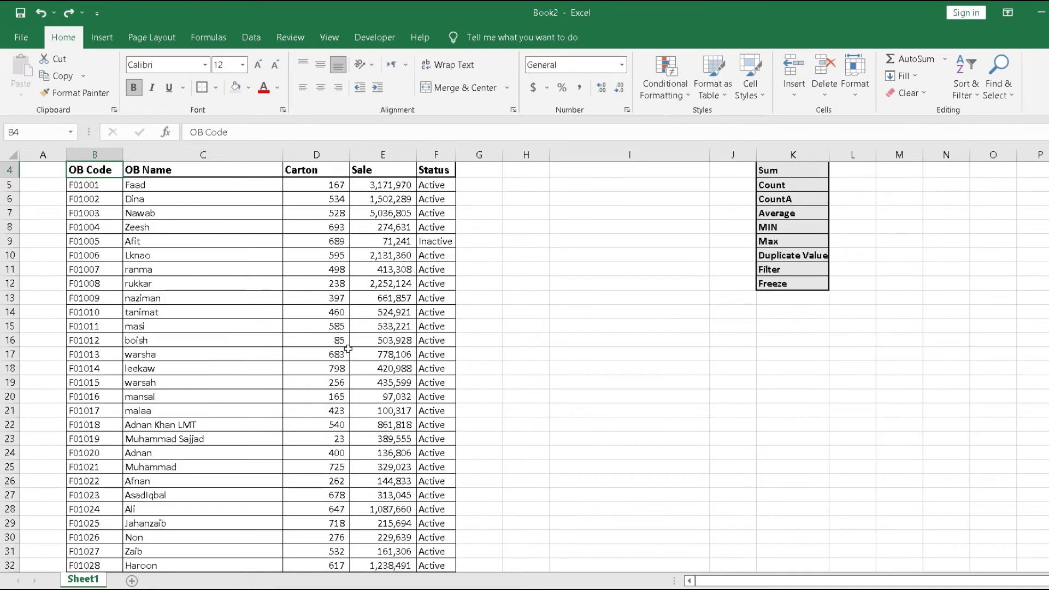
Review the table headers from OB Name across to Status and the first Status entries.
{"action": "key", "text": "Right"}
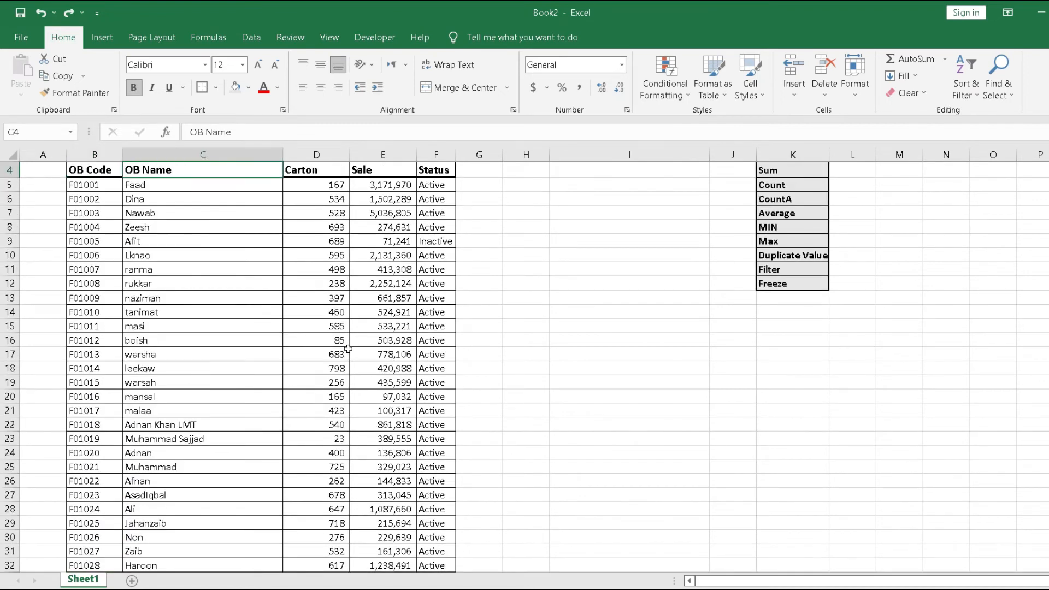
{"action": "key", "text": "Right"}
{"action": "key", "text": "Right"}
{"action": "key", "text": "Right"}
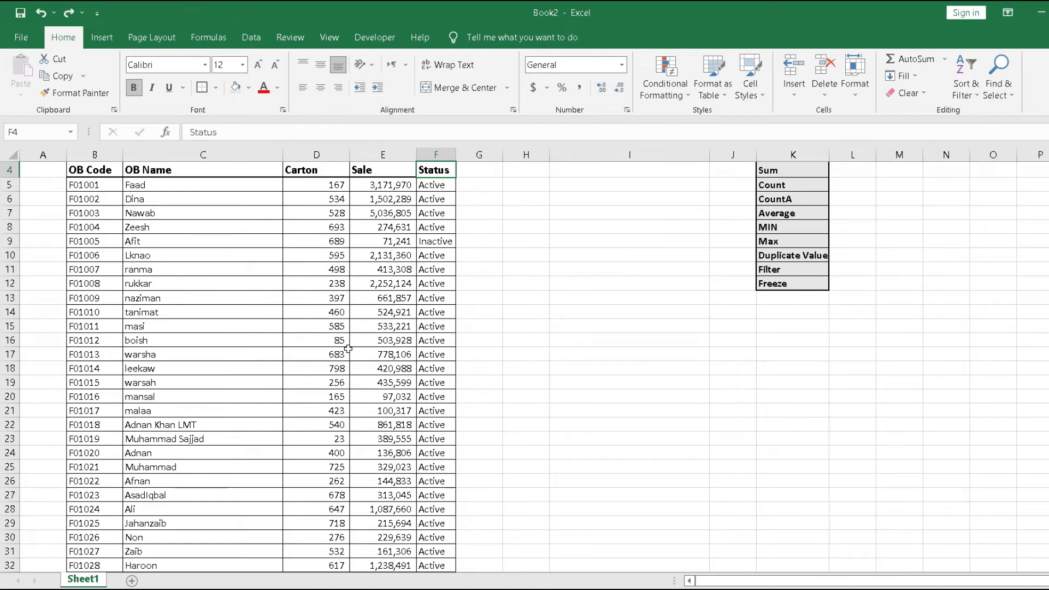
{"action": "key", "text": "Right"}
{"action": "key", "text": "Left"}
{"action": "key", "text": "Down"}
{"action": "key", "text": "Down"}
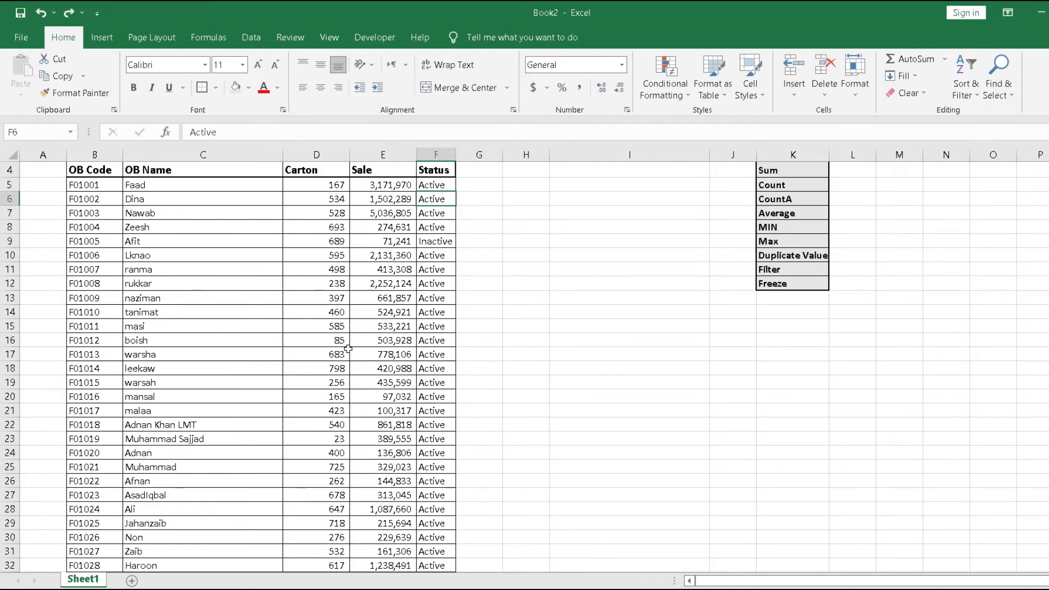
Look through the whole Sale column down past the last record of the table.
{"action": "key", "text": "Left"}
{"action": "key", "text": "Page_Down"}
{"action": "key", "text": "Page_Down"}
{"action": "key", "text": "Page_Down"}
{"action": "key", "text": "Page_Down"}
{"action": "key", "text": "Page_Down"}
{"action": "key", "text": "Page_Down"}
{"action": "key", "text": "Page_Down"}
{"action": "key", "text": "Page_Down"}
{"action": "key", "text": "Page_Down"}
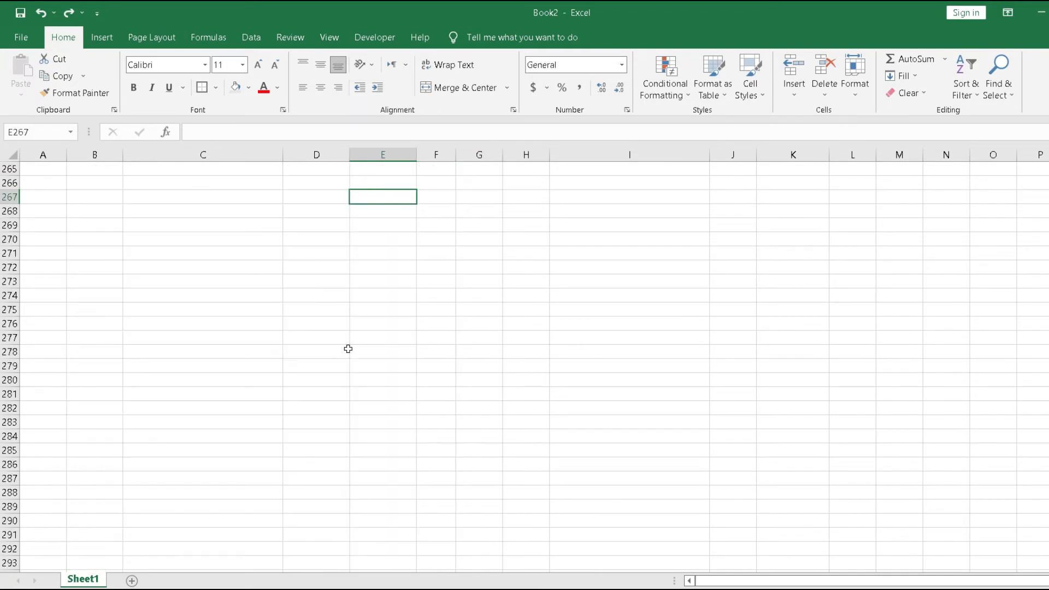
Copy the Sale value in E8 and paste it as values only into E223.
{"action": "key", "text": "Page_Up"}
{"action": "key", "text": "Page_Up"}
{"action": "key", "text": "Page_Up"}
{"action": "key", "text": "Page_Up"}
{"action": "key", "text": "Page_Up"}
{"action": "key", "text": "Page_Up"}
{"action": "key", "text": "Page_Up"}
{"action": "key", "text": "Page_Up"}
{"action": "key", "text": "Page_Up"}
{"action": "key", "text": "Down"}
{"action": "key", "text": "Up"}
{"action": "key", "text": "Down"}
{"action": "key", "text": "ctrl+c"}
{"action": "key", "text": "Down"}
{"action": "key", "text": "ctrl+Down"}
{"action": "key", "text": "Up"}
{"action": "key", "text": "Up"}
{"action": "key", "text": "Up"}
{"action": "key", "text": "Up"}
{"action": "key", "text": "Up"}
{"action": "key", "text": "Up"}
{"action": "key", "text": "Up"}
{"action": "key", "text": "Up"}
{"action": "key", "text": "Up"}
{"action": "key", "text": "Up"}
{"action": "key", "text": "Up"}
{"action": "key", "text": "alt+e"}
{"action": "key", "text": "s"}
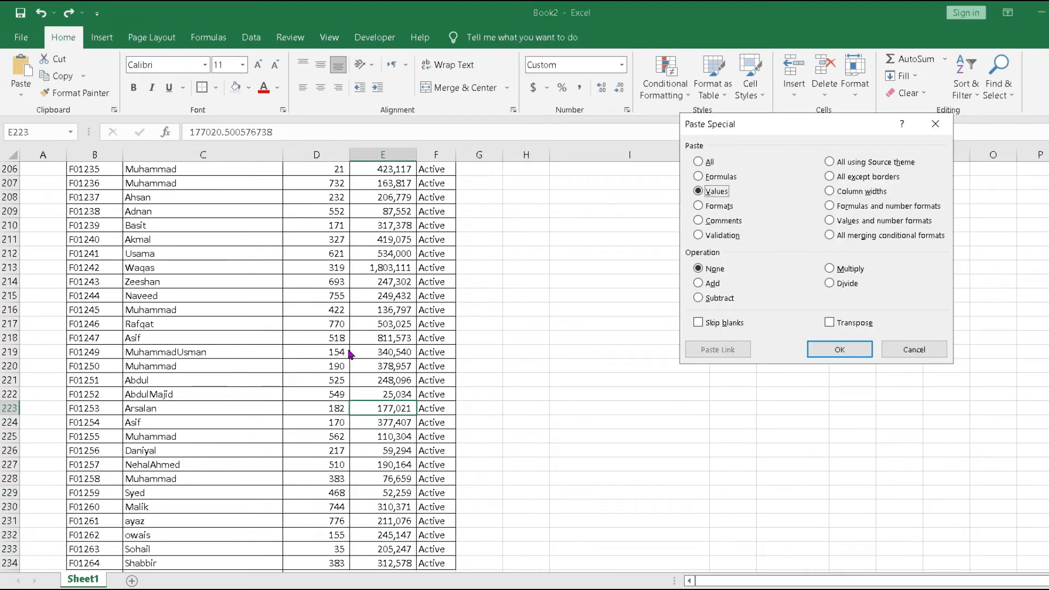
{"action": "key", "text": "Return"}
Return to the start of the Sale column, end the copy mode and inspect the highlighted entry in E8.
{"action": "key", "text": "ctrl+Up"}
{"action": "key", "text": "ctrl+Up"}
{"action": "key", "text": "Down"}
{"action": "key", "text": "Down"}
{"action": "key", "text": "Down"}
{"action": "key", "text": "Down"}
{"action": "key", "text": "Escape"}
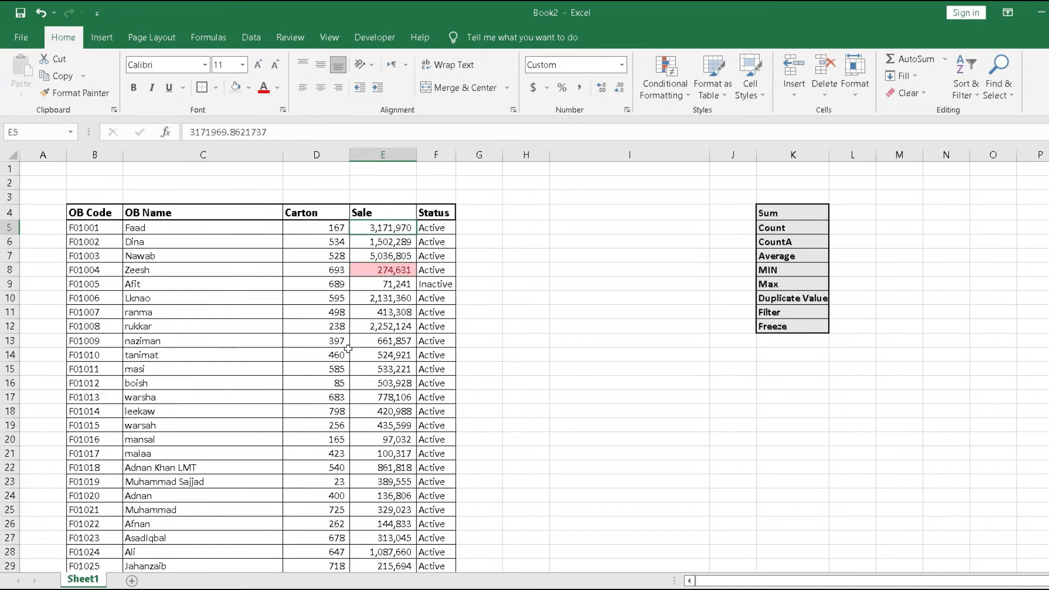
{"action": "left_click", "coordinate": [399, 271]}
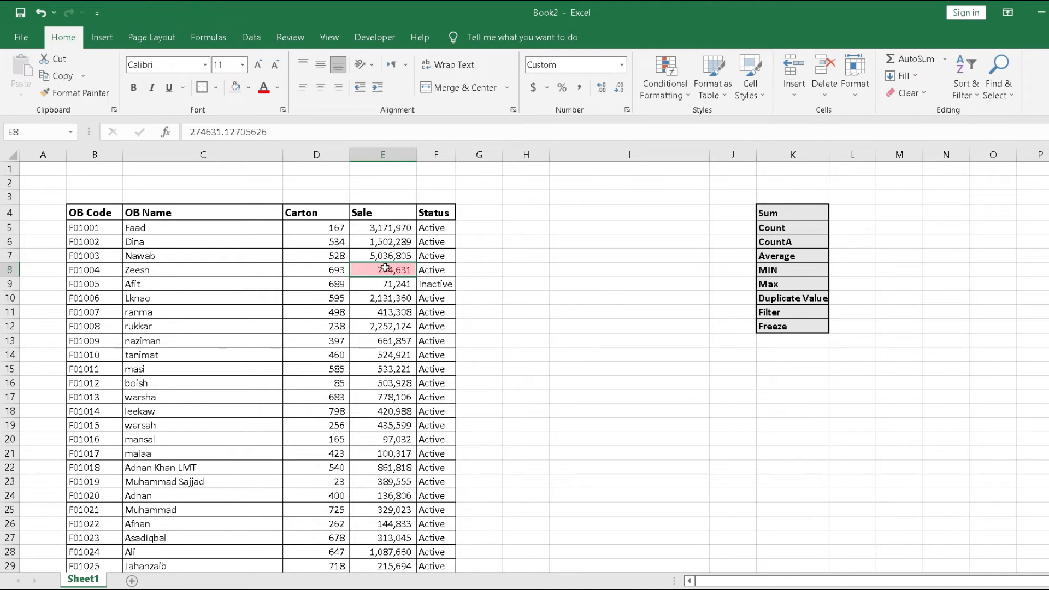
Copy the Sale value in E18 and paste it as values only into E232.
{"action": "key", "text": "Down"}
{"action": "key", "text": "Down"}
{"action": "key", "text": "Down"}
{"action": "key", "text": "Down"}
{"action": "key", "text": "Down"}
{"action": "key", "text": "Down"}
{"action": "key", "text": "Down"}
{"action": "key", "text": "ctrl+c"}
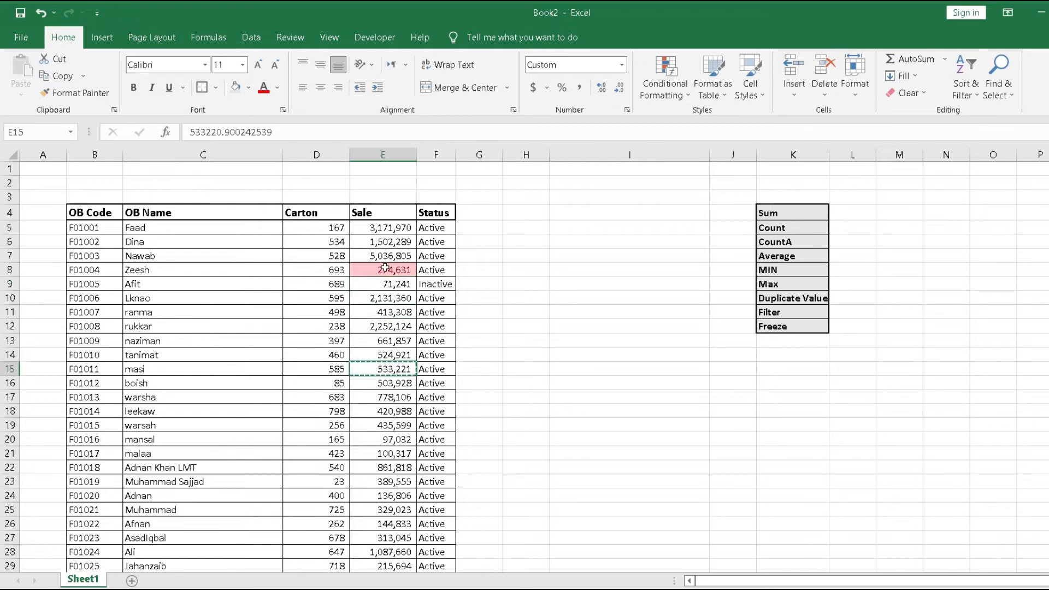
{"action": "key", "text": "Down"}
{"action": "key", "text": "shift+Down"}
{"action": "key", "text": "shift+Down"}
{"action": "key", "text": "shift+Down"}
{"action": "key", "text": "shift+Down"}
{"action": "key", "text": "Down"}
{"action": "key", "text": "Down"}
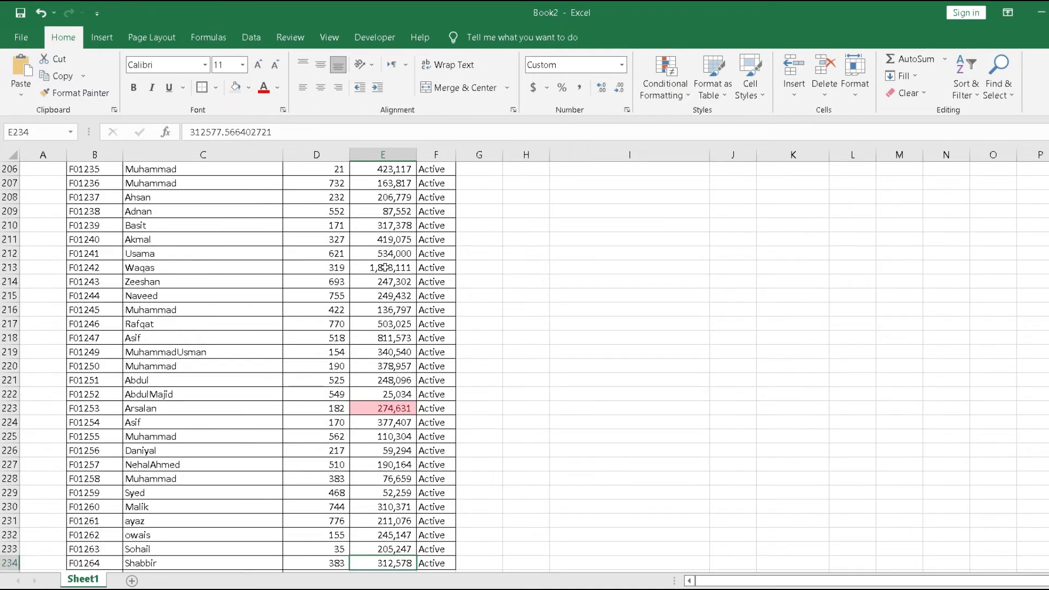
{"action": "key", "text": "Up"}
{"action": "key", "text": "Up"}
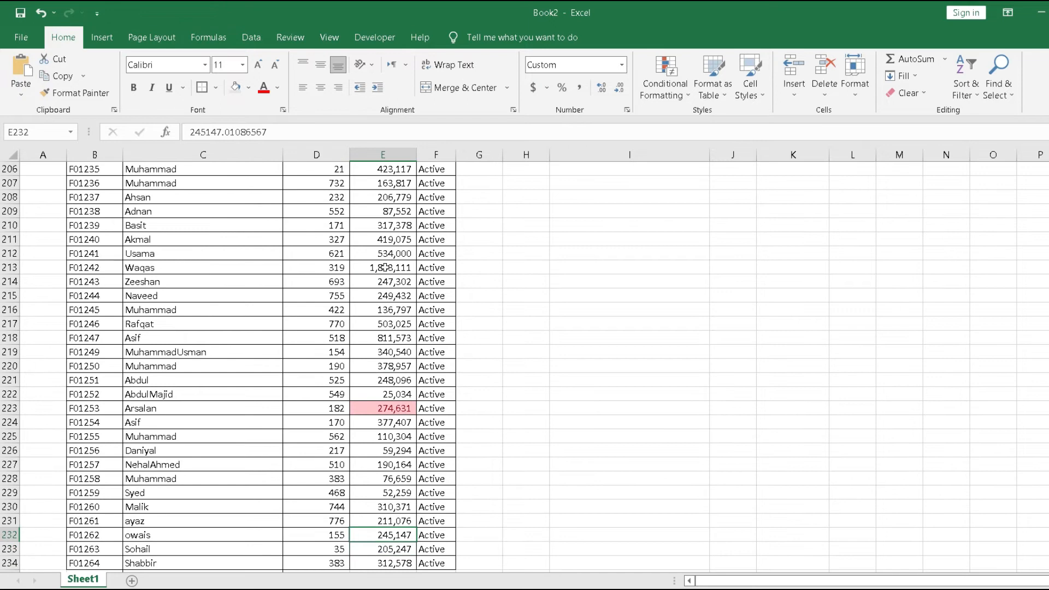
{"action": "key", "text": "ctrl+alt+v"}
{"action": "key", "text": "v"}
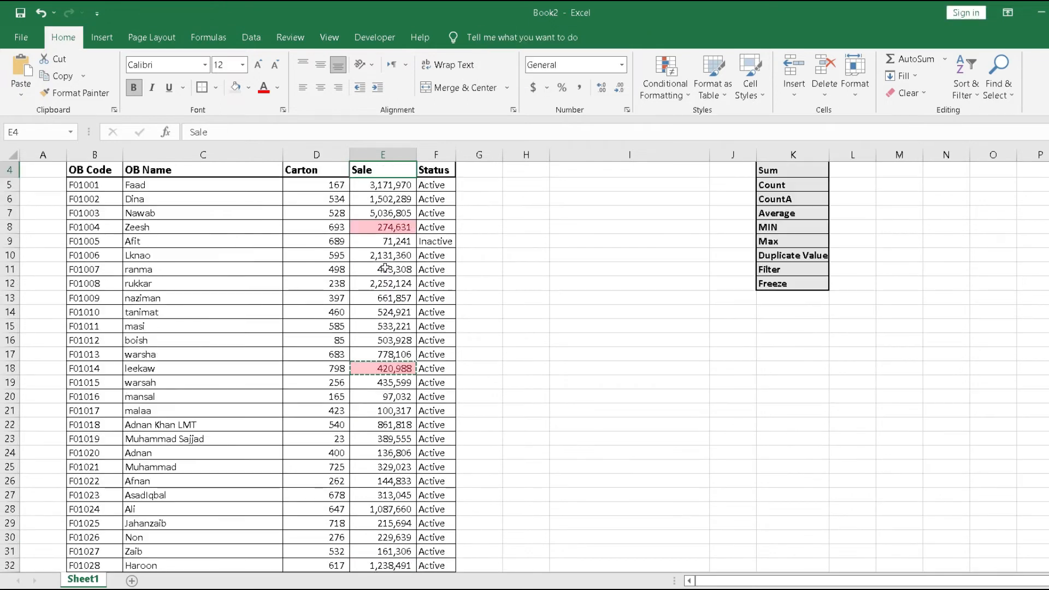
Copy the Sale value in E20 and paste it as values only into E234.
{"action": "key", "text": "Down"}
{"action": "key", "text": "Down"}
{"action": "key", "text": "Down"}
{"action": "key", "text": "Down"}
{"action": "key", "text": "Down"}
{"action": "key", "text": "Down"}
{"action": "key", "text": "Down"}
{"action": "key", "text": "Down"}
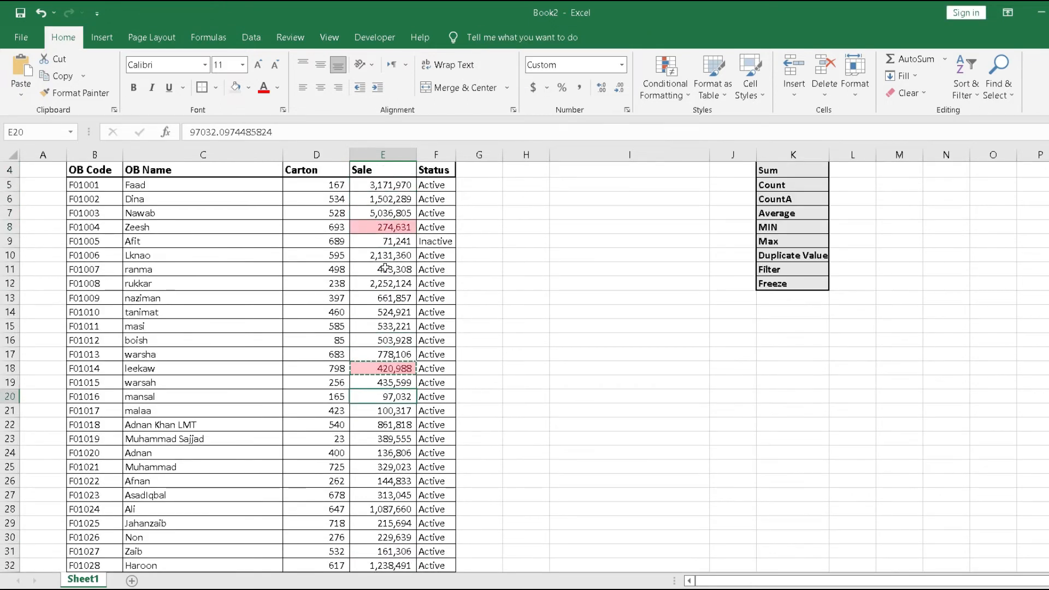
{"action": "key", "text": "ctrl+Up"}
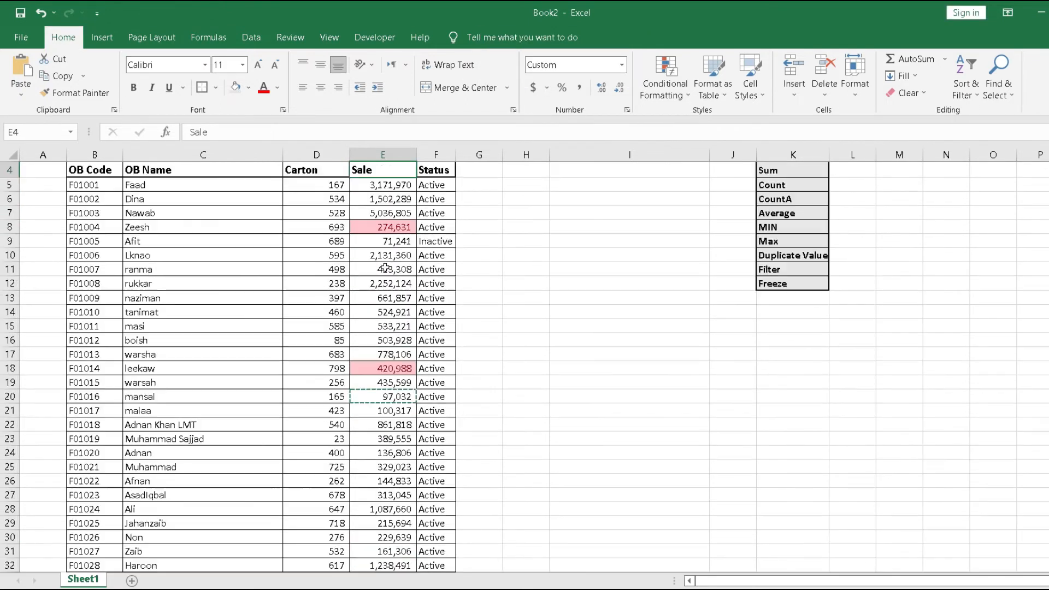
{"action": "key", "text": "Up"}
{"action": "key", "text": "Up"}
{"action": "key", "text": "ctrl+Down"}
{"action": "key", "text": "ctrl+Down"}
{"action": "key", "text": "alt+e"}
{"action": "key", "text": "s"}
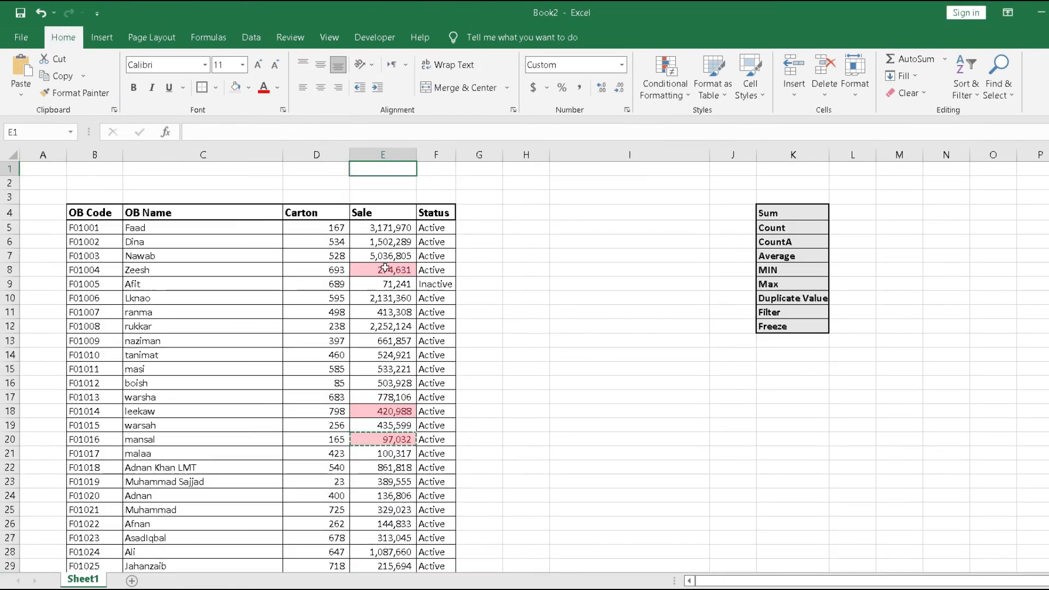
Look down the Sale column from row 1 to row 15 for highlighted duplicates.
{"action": "key", "text": "Down"}
{"action": "key", "text": "Down"}
{"action": "key", "text": "Down"}
{"action": "key", "text": "Down"}
{"action": "key", "text": "Down"}
{"action": "key", "text": "Down"}
{"action": "key", "text": "Down"}
{"action": "key", "text": "Down"}
{"action": "key", "text": "Down"}
{"action": "key", "text": "Down"}
{"action": "key", "text": "Down"}
{"action": "key", "text": "Down"}
{"action": "key", "text": "Down"}
{"action": "key", "text": "Down"}
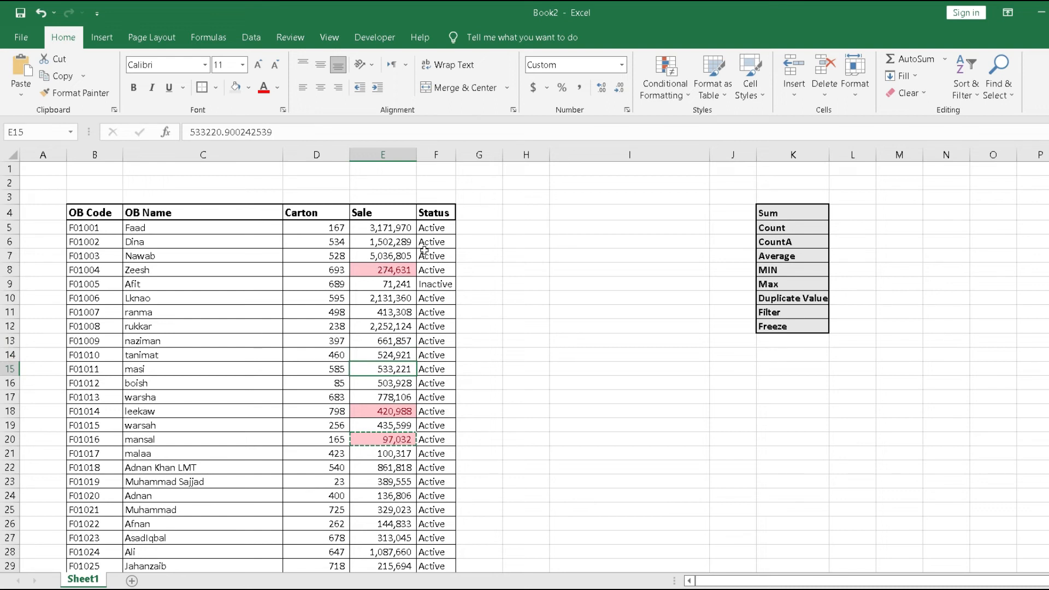
{"action": "left_click", "coordinate": [244, 309]}
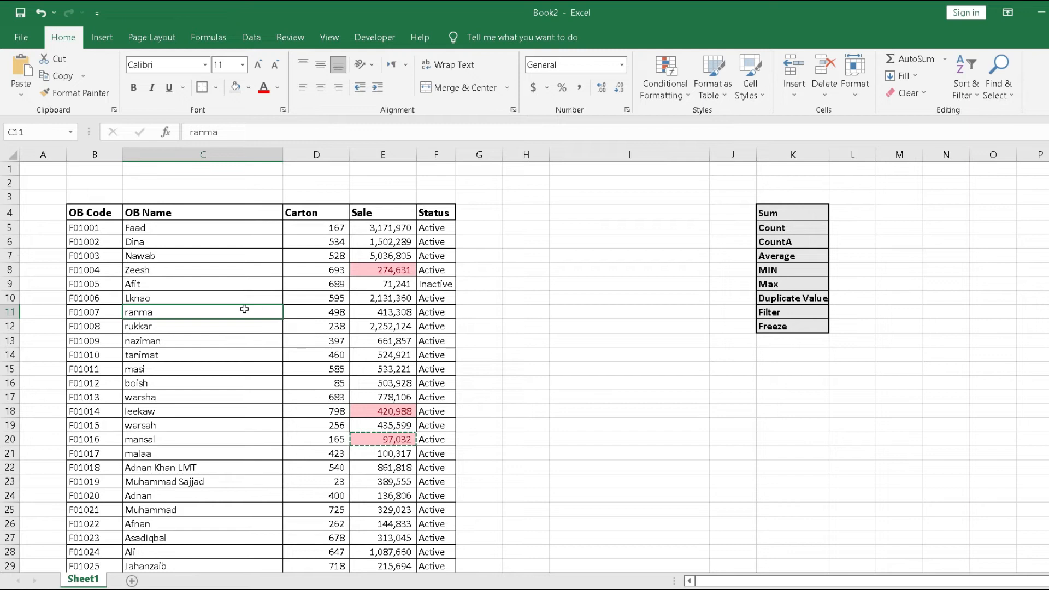
{"action": "left_click", "coordinate": [500, 361]}
{"action": "left_click", "coordinate": [276, 350]}
{"action": "left_click", "coordinate": [276, 350]}
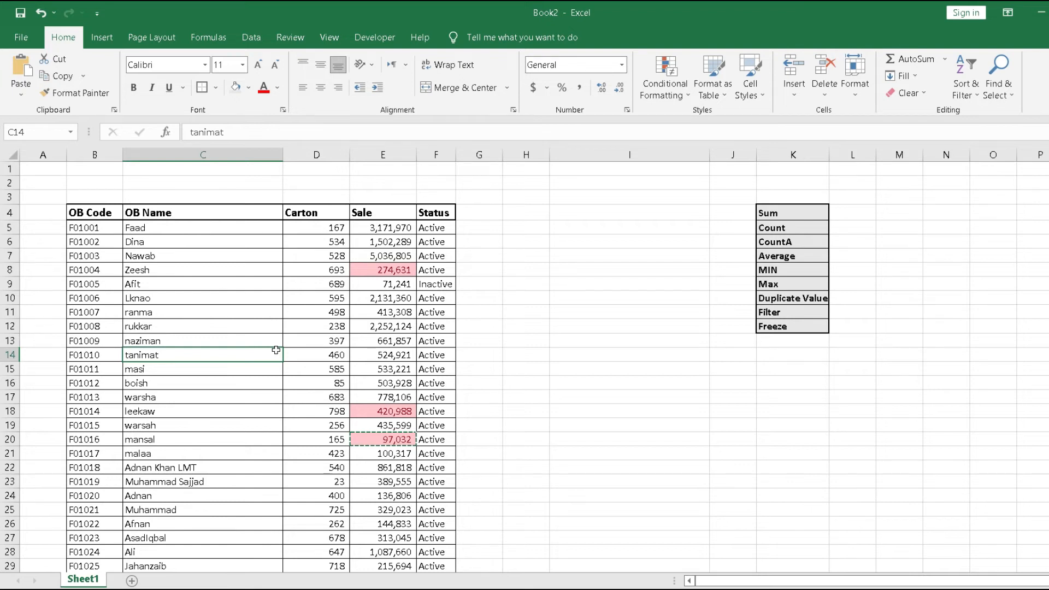
{"action": "left_click", "coordinate": [347, 312]}
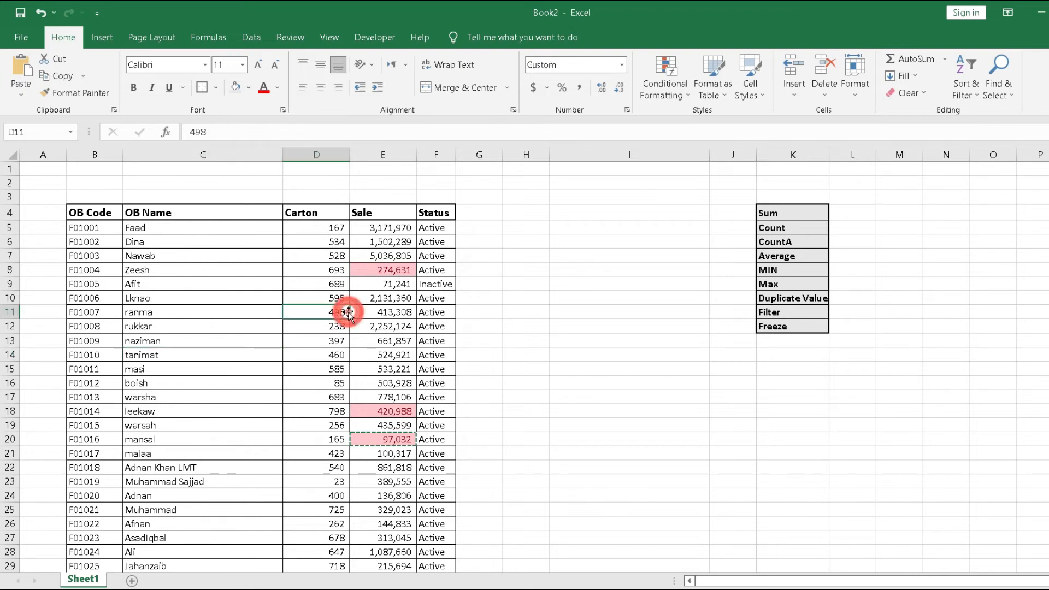
Select the whole sales table and turn on Filter for its header row.
{"action": "left_click", "coordinate": [195, 357]}
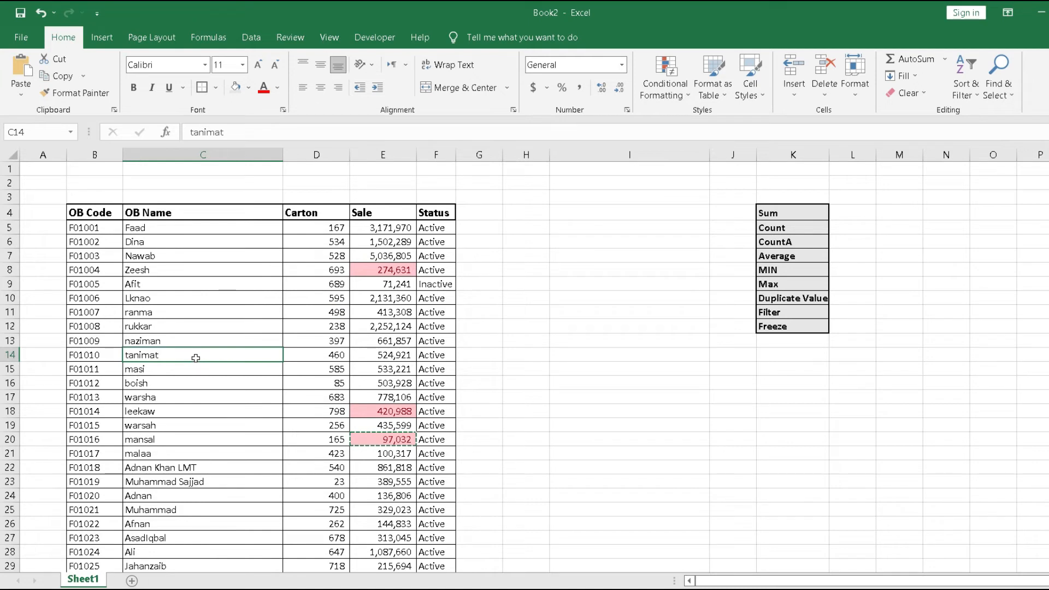
{"action": "key", "text": "ctrl+a"}
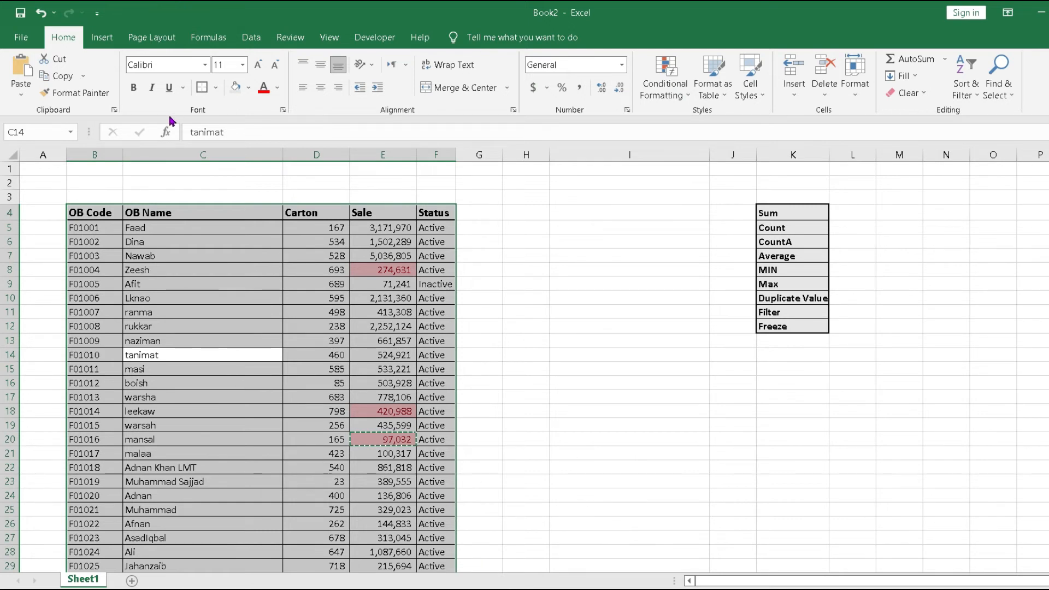
{"action": "left_click", "coordinate": [259, 38]}
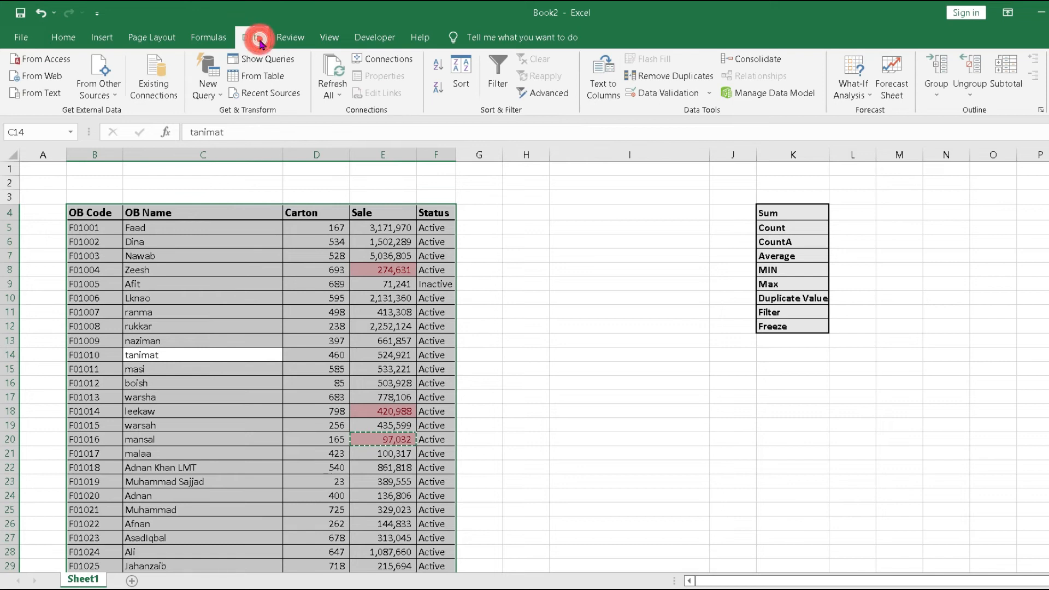
{"action": "left_click", "coordinate": [495, 85]}
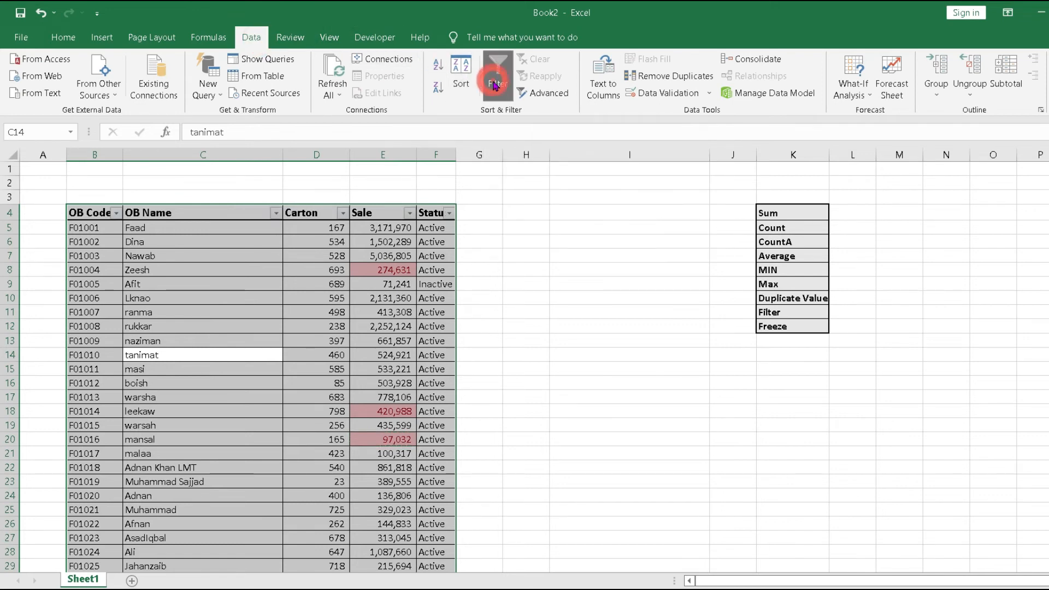
Filter the Sale column by the light red cell color.
{"action": "left_click", "coordinate": [216, 257]}
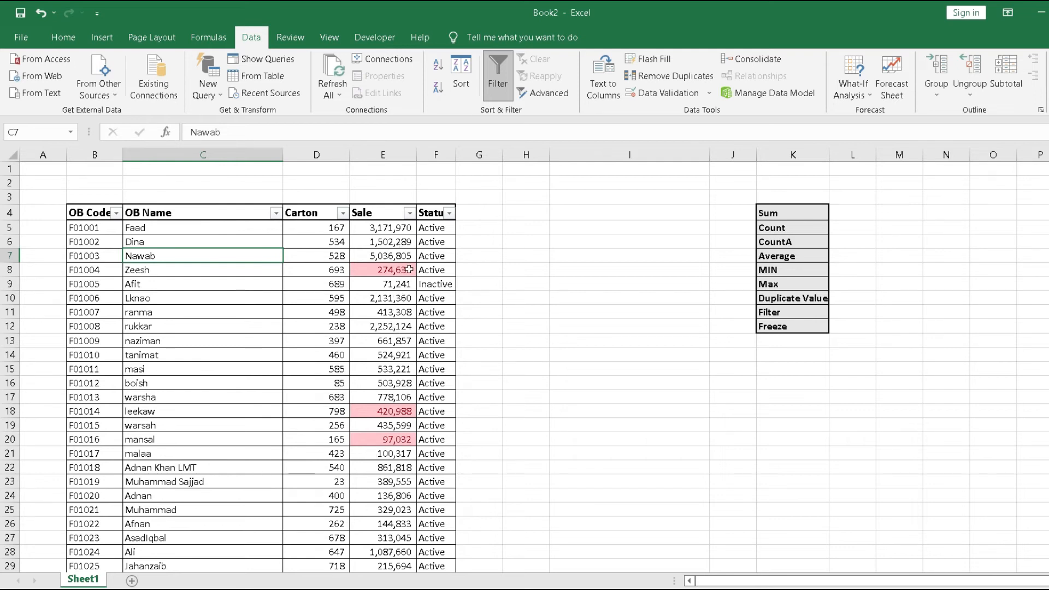
{"action": "left_click", "coordinate": [410, 214]}
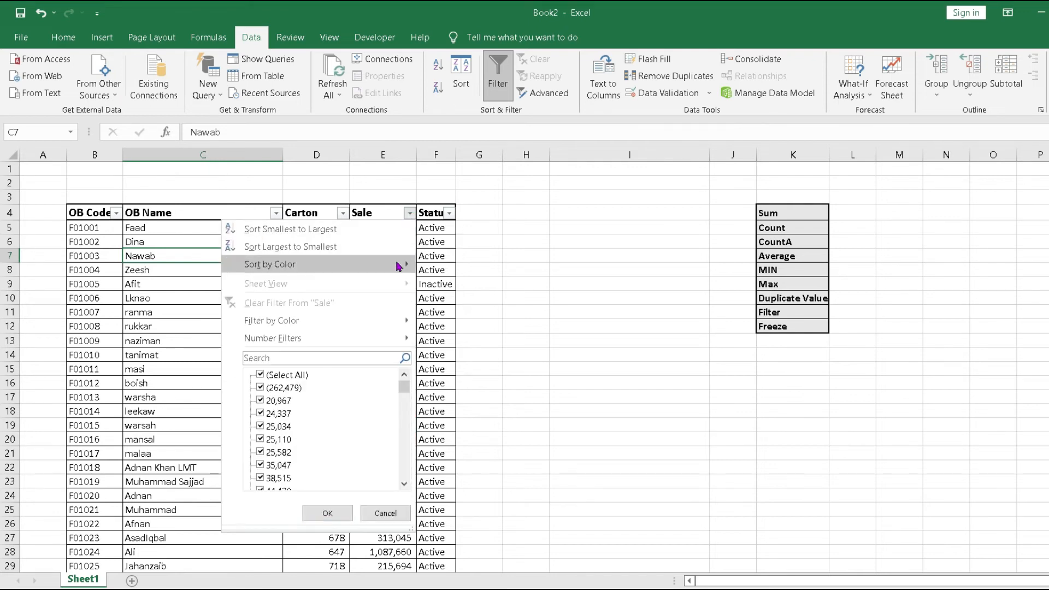
{"action": "mouse_move", "coordinate": [341, 329]}
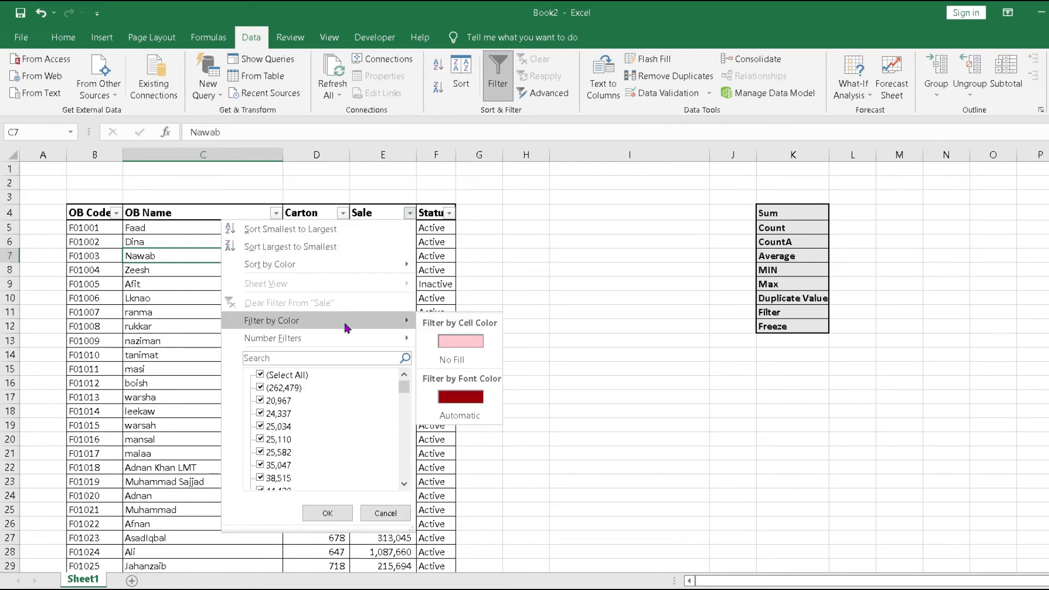
{"action": "mouse_move", "coordinate": [404, 328]}
{"action": "left_click", "coordinate": [461, 341]}
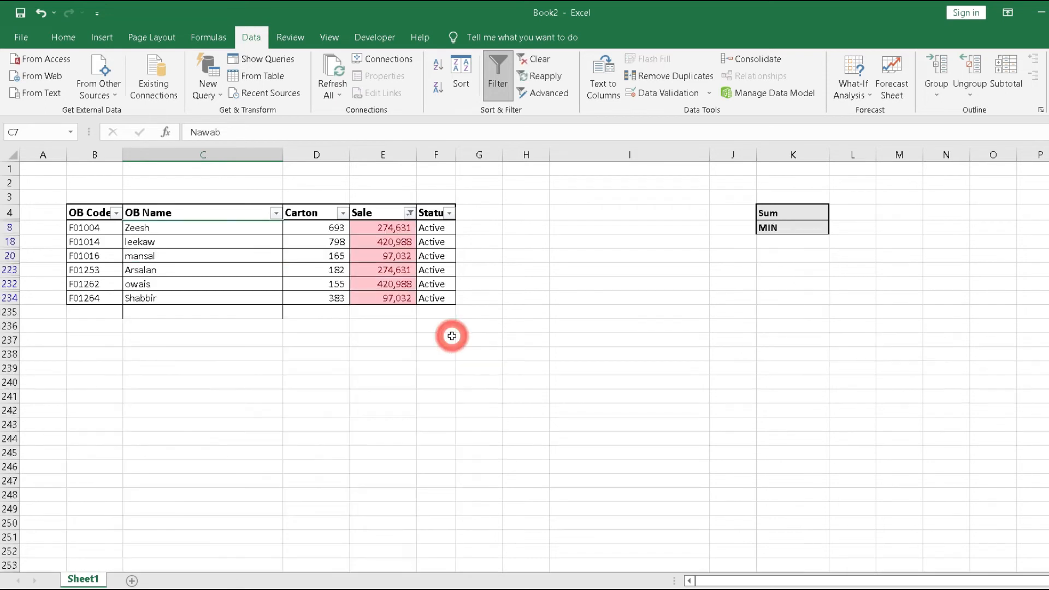
Review the filtered Sale entries, comparing those in rows 8, 18 and 20 with the ones in the last three rows.
{"action": "left_click", "coordinate": [381, 227]}
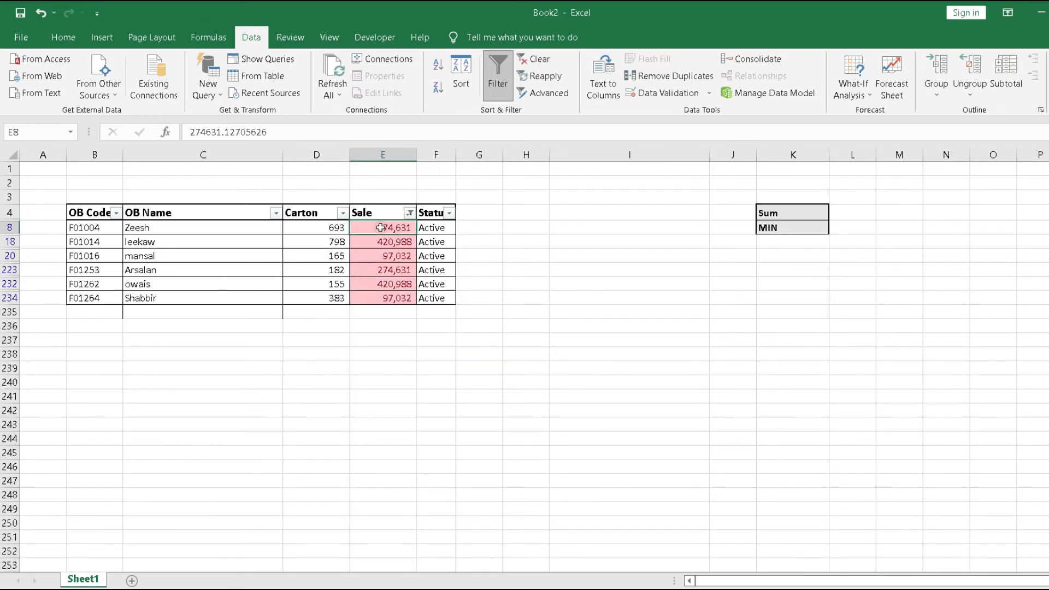
{"action": "key", "text": "Down"}
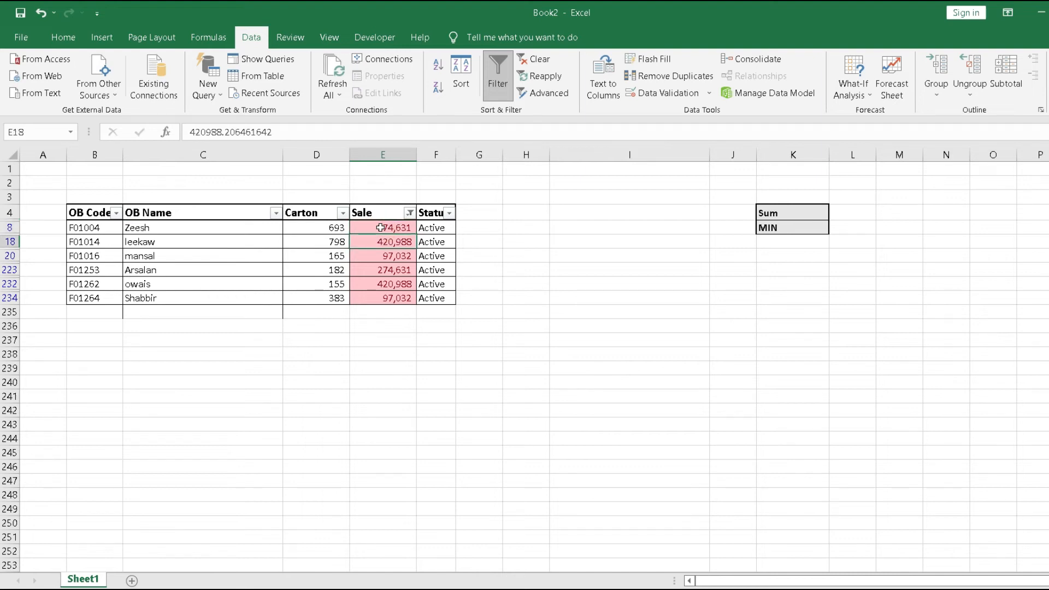
{"action": "key", "text": "Down"}
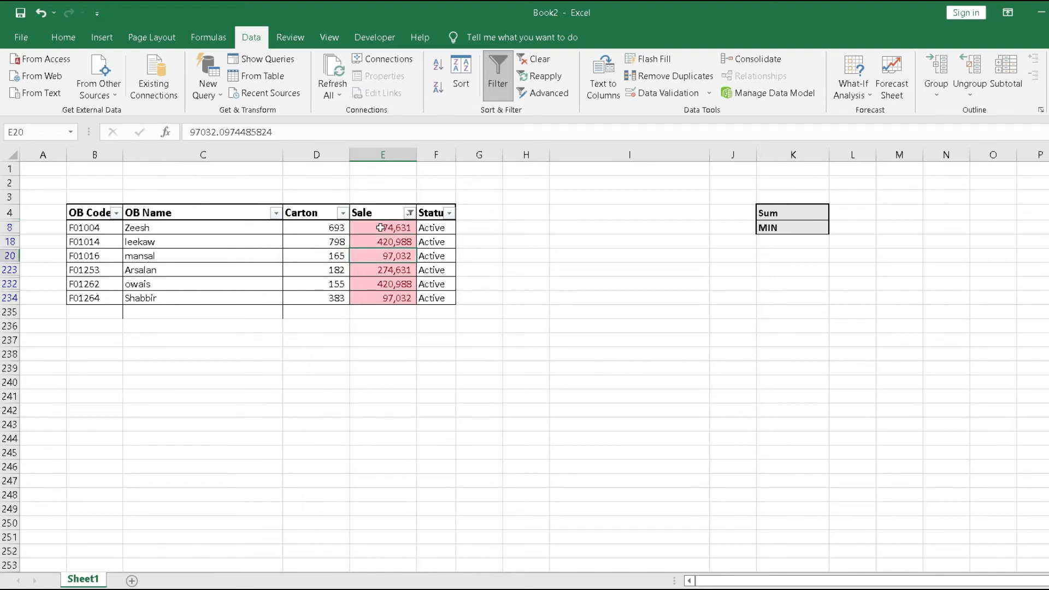
{"action": "key", "text": "Up"}
{"action": "key", "text": "Up"}
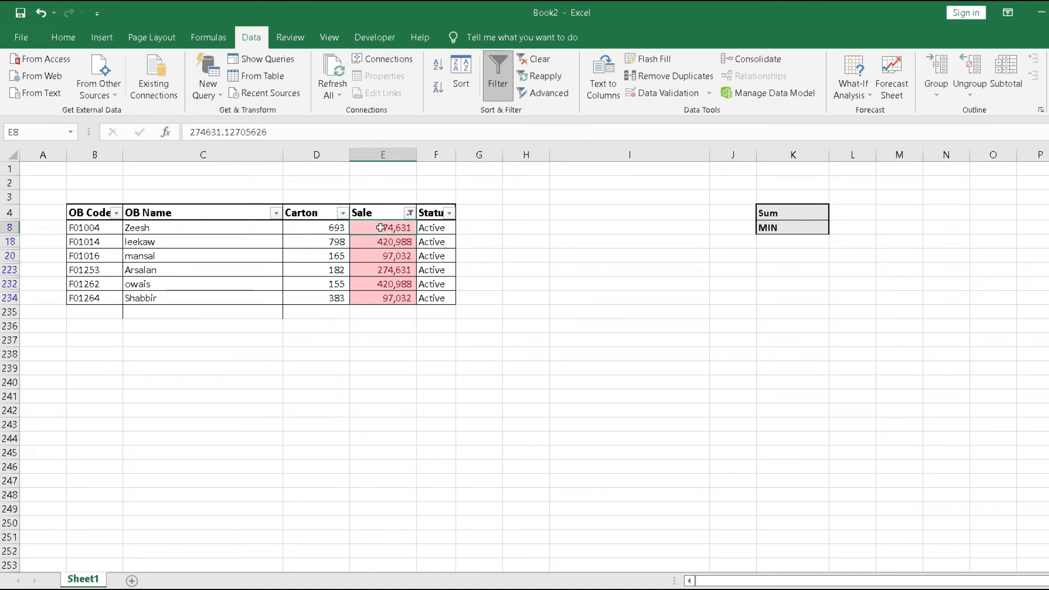
{"action": "key", "text": "ctrl+shift+Down"}
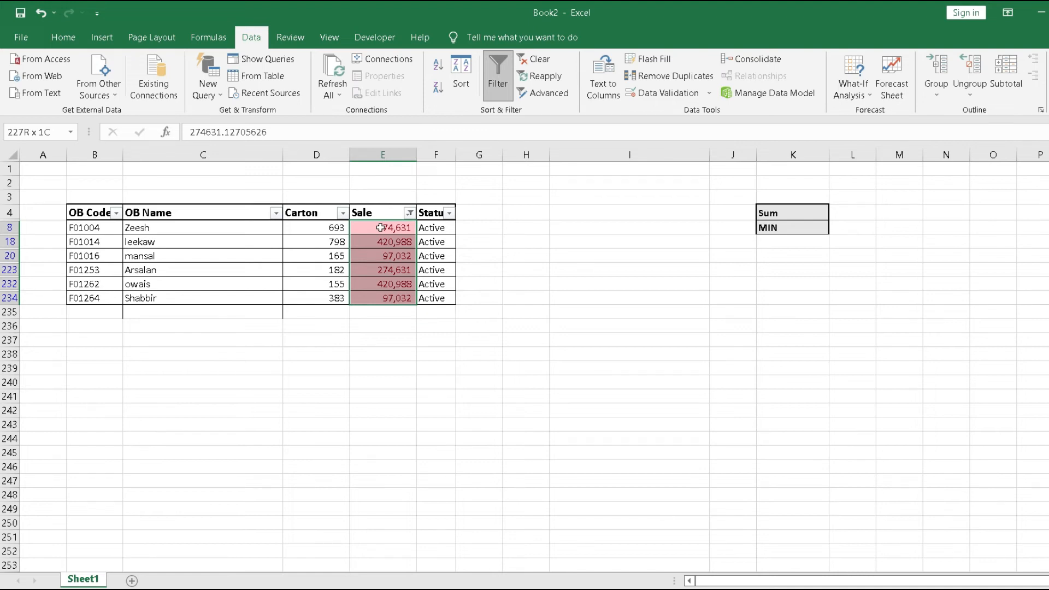
{"action": "key", "text": "shift+Up"}
{"action": "key", "text": "shift+Up"}
{"action": "key", "text": "shift+Up"}
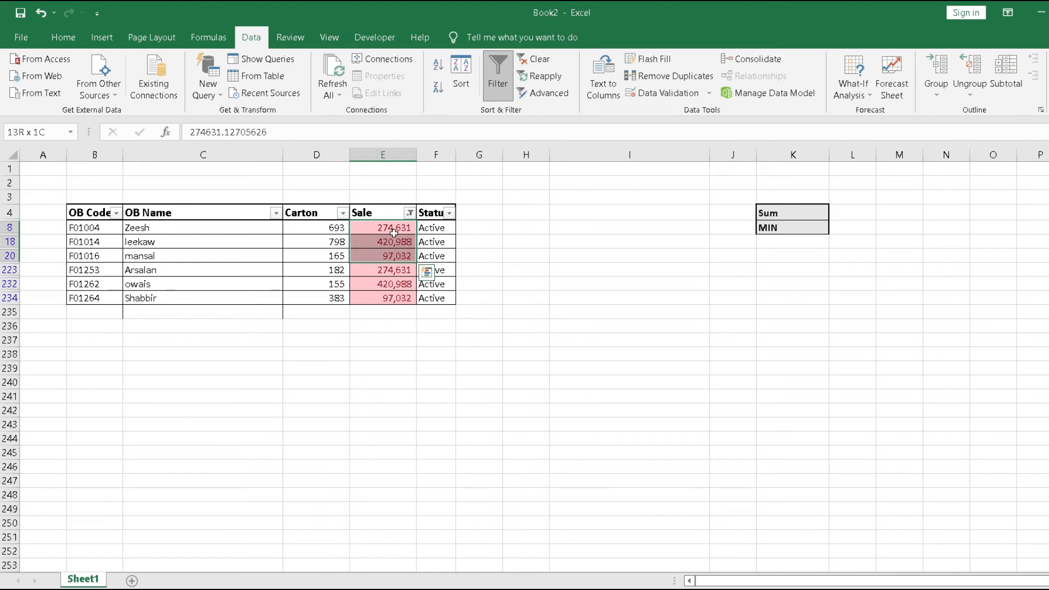
{"action": "left_click", "coordinate": [395, 302]}
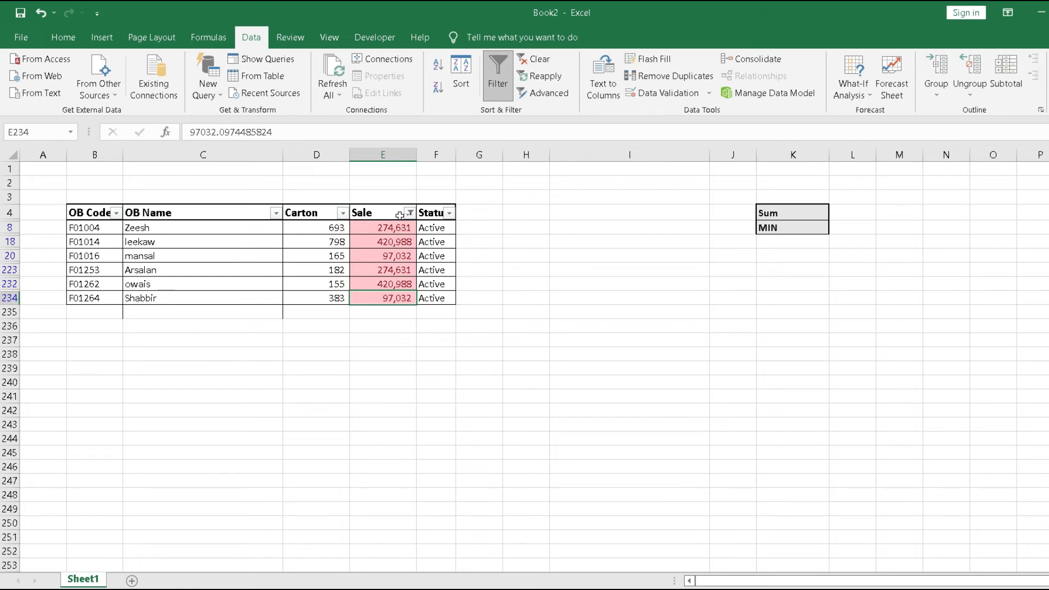
{"action": "left_click", "coordinate": [400, 215]}
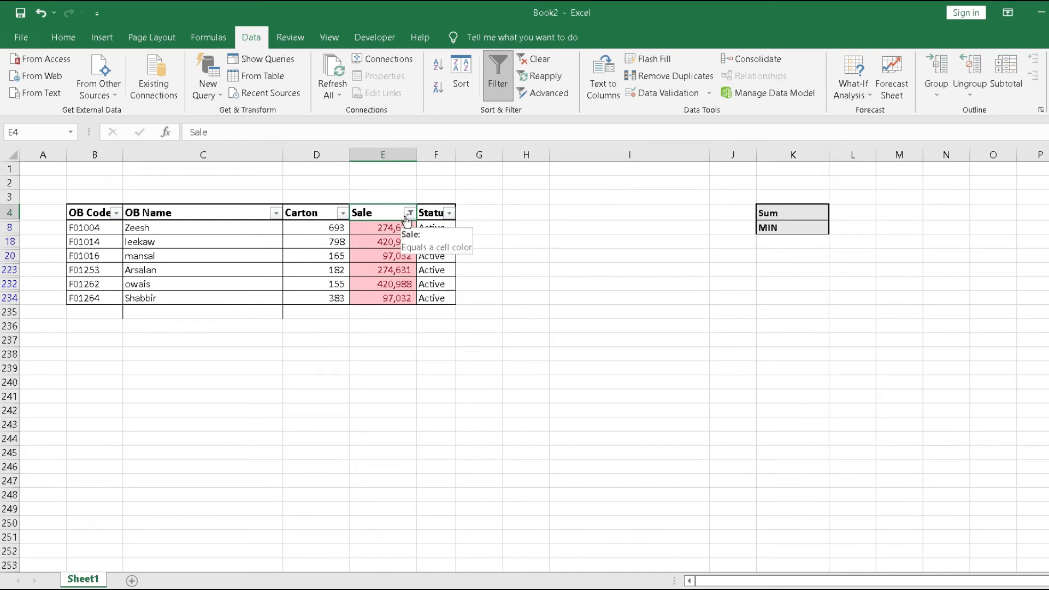
{"action": "left_click", "coordinate": [407, 214]}
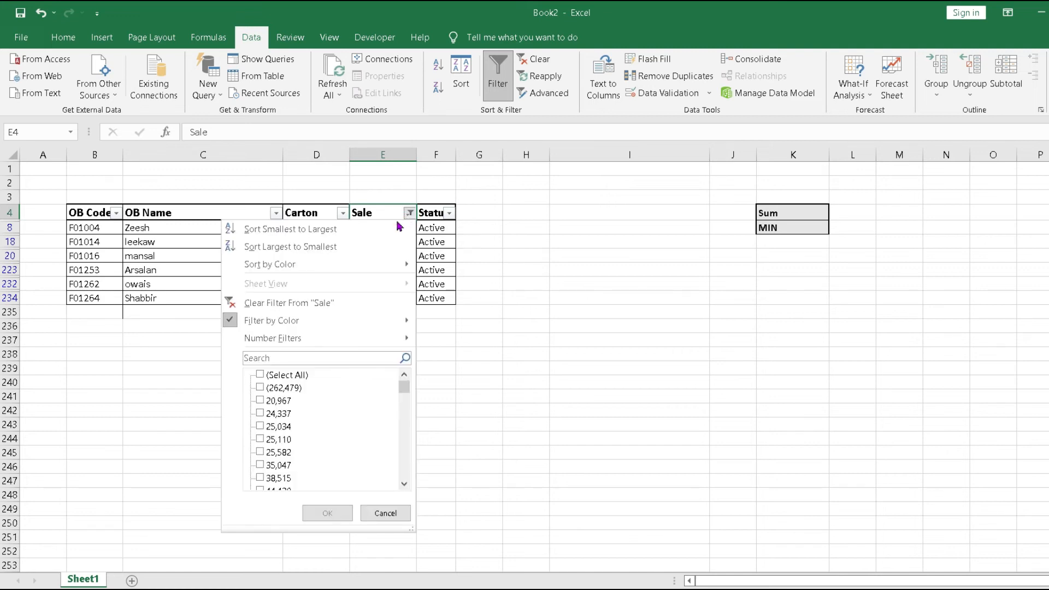
{"action": "left_click", "coordinate": [371, 217]}
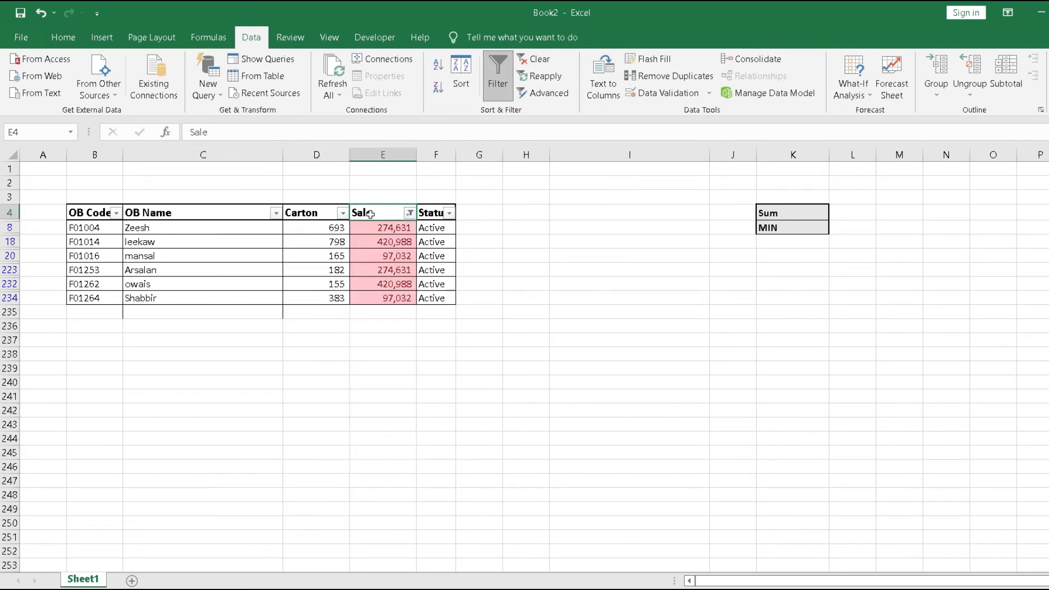
Clear the color filter from the Sale column and look down the full list of records.
{"action": "left_click", "coordinate": [366, 260]}
{"action": "key", "text": "alt"}
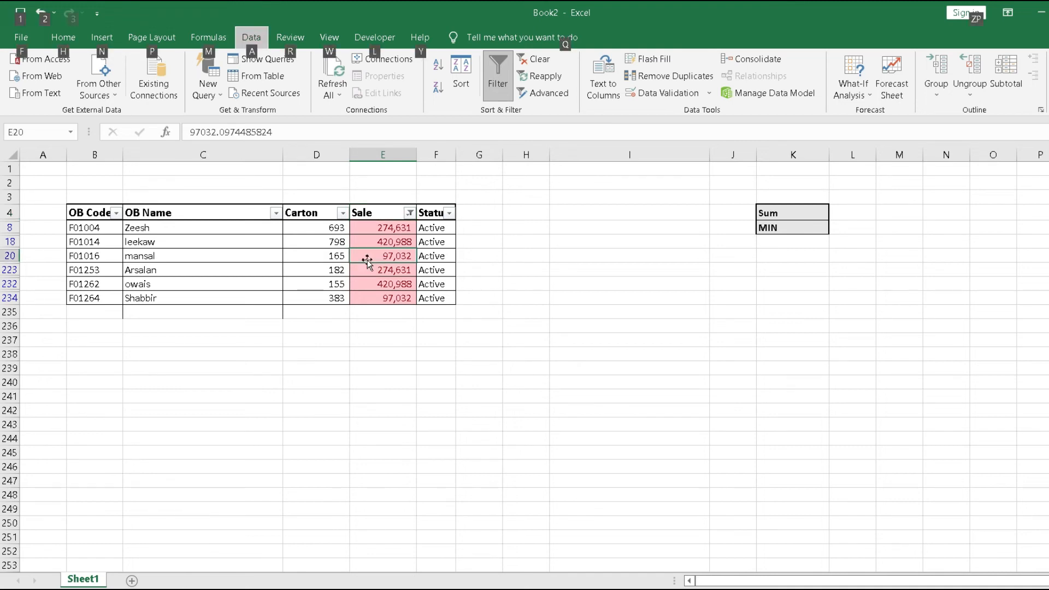
{"action": "key", "text": "a"}
{"action": "key", "text": "c"}
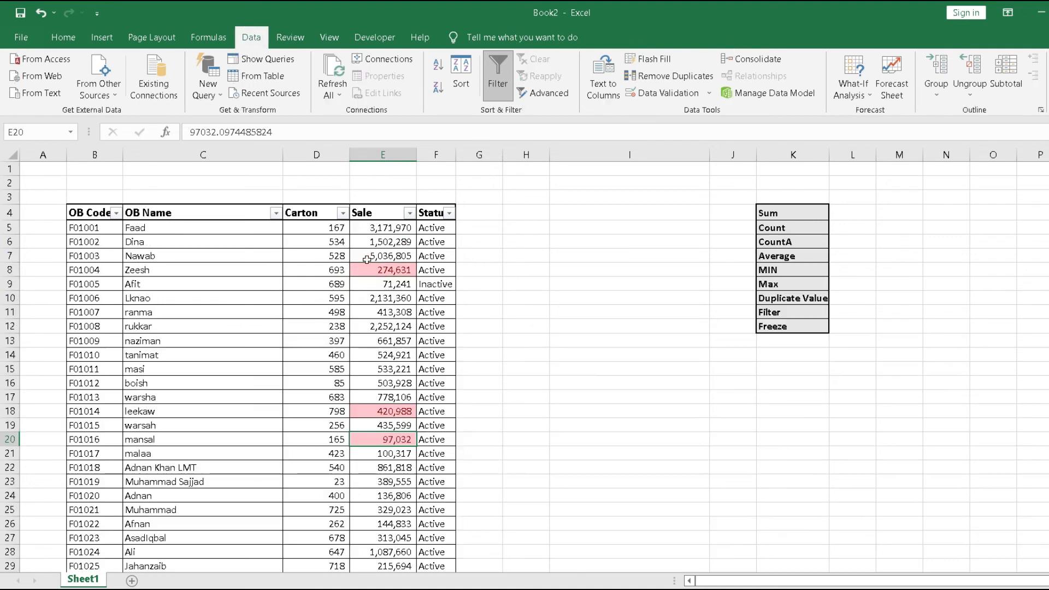
{"action": "scroll", "coordinate": [342, 338], "scroll_direction": "down", "scroll_amount": 20}
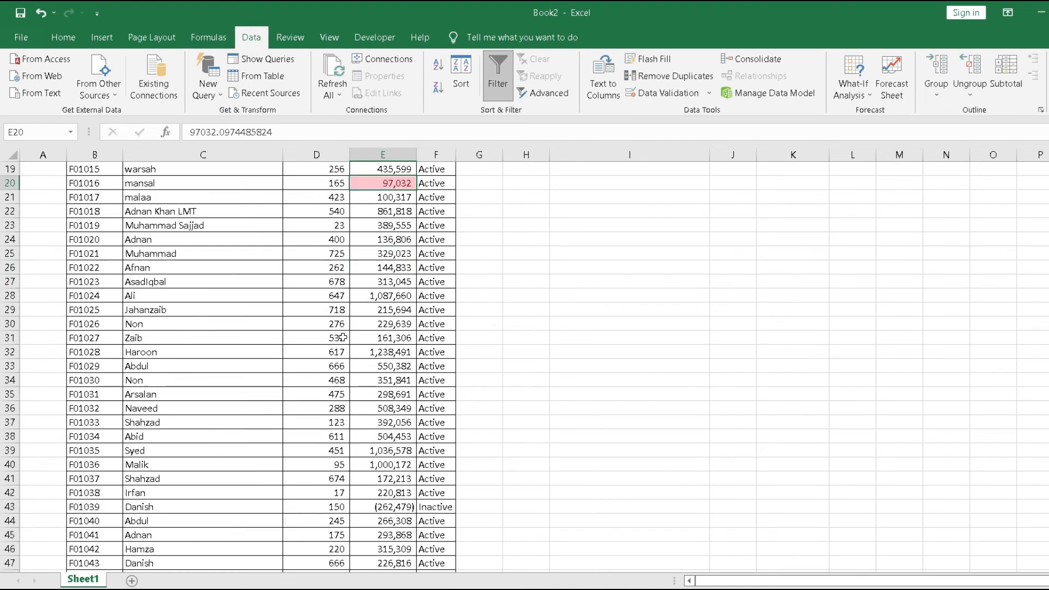
Return to the start of the sheet and find the Freeze entry in the function list.
{"action": "scroll", "coordinate": [343, 338], "scroll_direction": "up", "scroll_amount": 20}
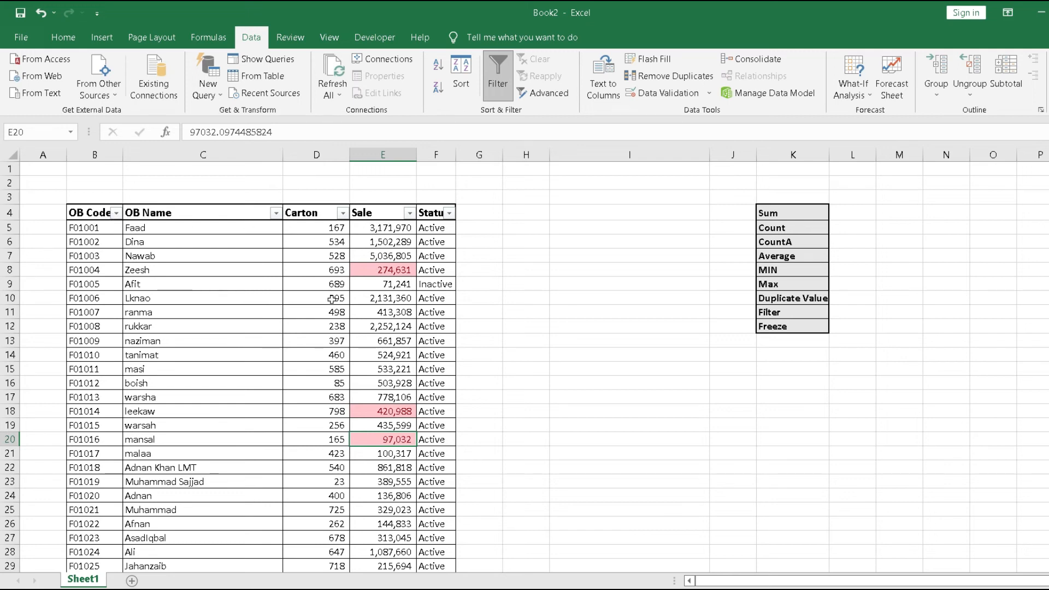
{"action": "scroll", "coordinate": [356, 351], "scroll_direction": "down", "scroll_amount": 2}
{"action": "scroll", "coordinate": [356, 351], "scroll_direction": "up", "scroll_amount": 2}
{"action": "left_click", "coordinate": [778, 330]}
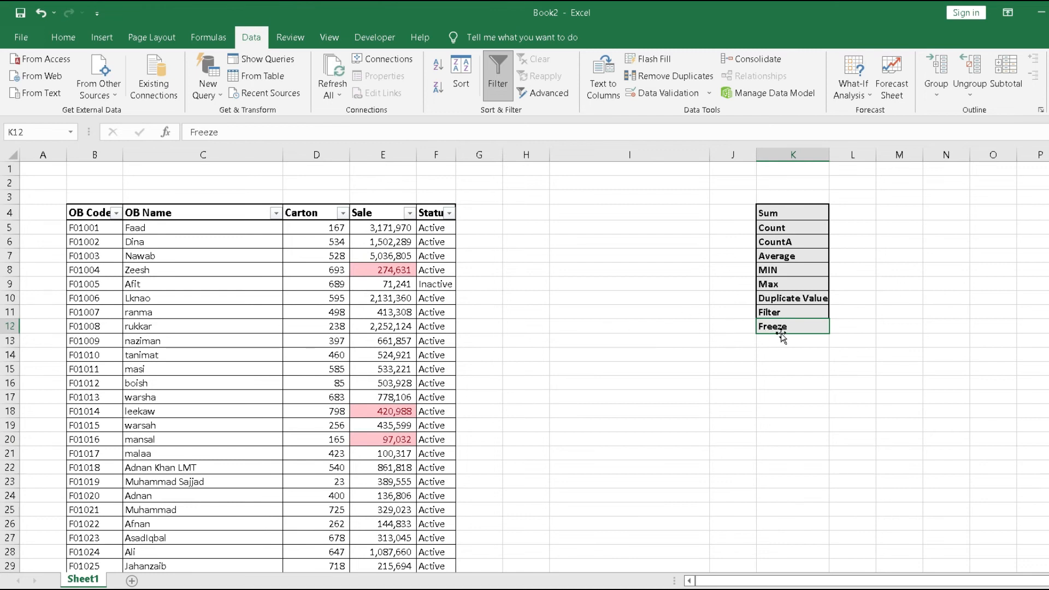
Go through the table's header cells from OB Code to Status and back to OB Code.
{"action": "left_click", "coordinate": [93, 210]}
{"action": "key", "text": "Right"}
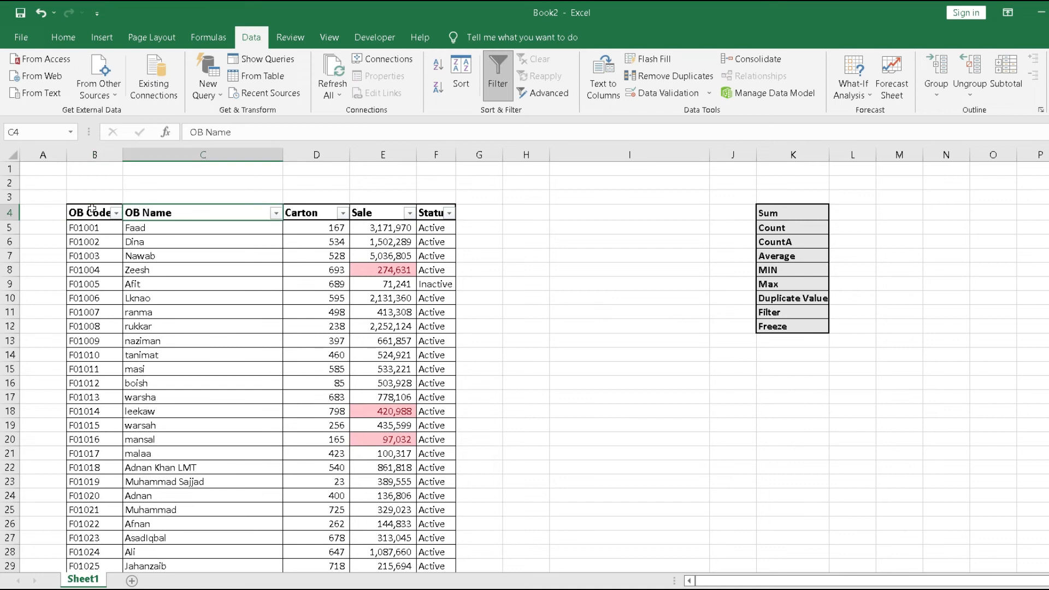
{"action": "key", "text": "Right"}
{"action": "key", "text": "Right"}
{"action": "key", "text": "Right"}
{"action": "key", "text": "Right"}
{"action": "key", "text": "Left"}
{"action": "key", "text": "Left"}
{"action": "key", "text": "Left"}
{"action": "key", "text": "Left"}
{"action": "key", "text": "Left"}
{"action": "key", "text": "Left"}
{"action": "key", "text": "Right"}
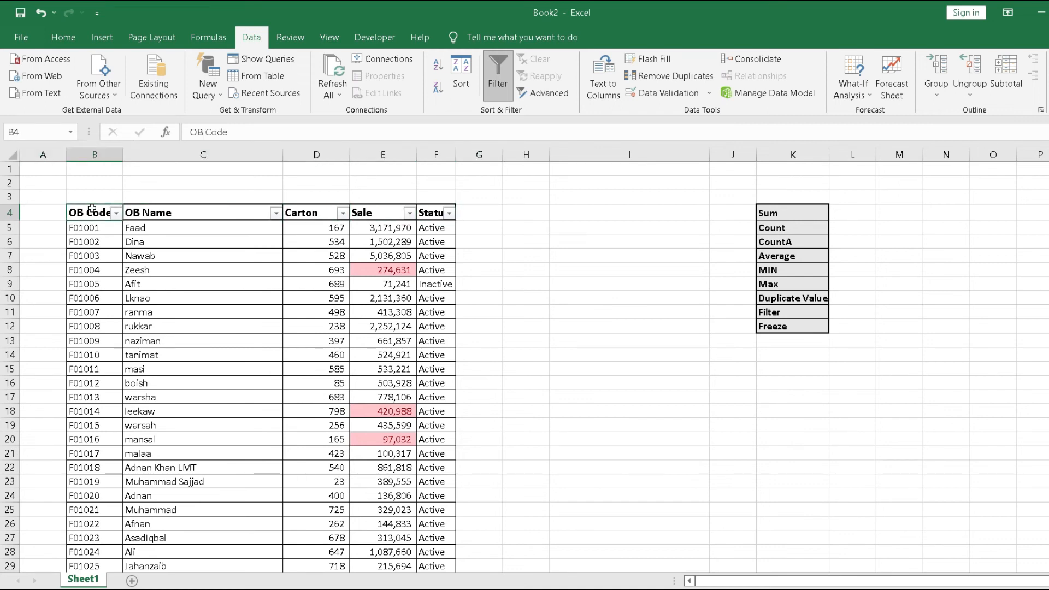
Fill the table's header cells, OB Code through Status, with a light blue color.
{"action": "key", "text": "ctrl+shift+Right"}
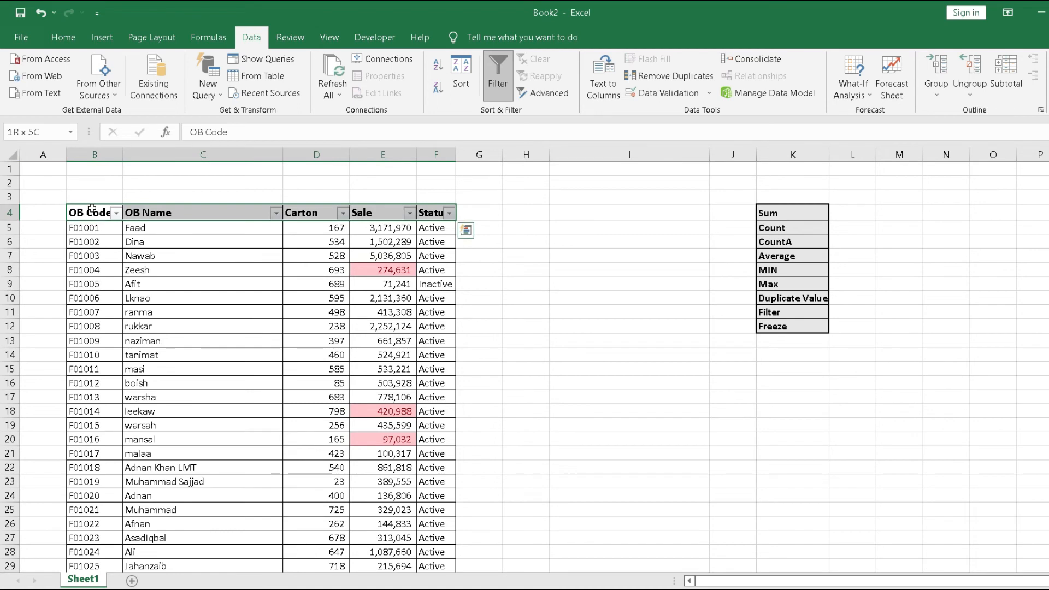
{"action": "left_click", "coordinate": [63, 39]}
{"action": "left_click", "coordinate": [249, 87]}
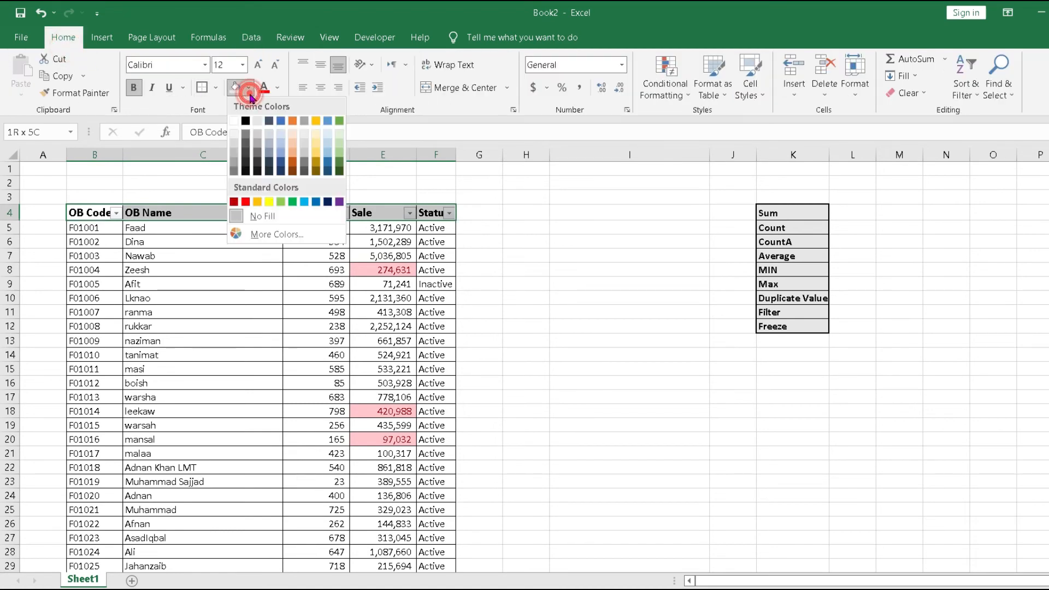
{"action": "left_click", "coordinate": [280, 148]}
{"action": "key", "text": "Down"}
{"action": "key", "text": "Up"}
Review the colored header, look down the OB Name records, and return to the first record.
{"action": "key", "text": "Right"}
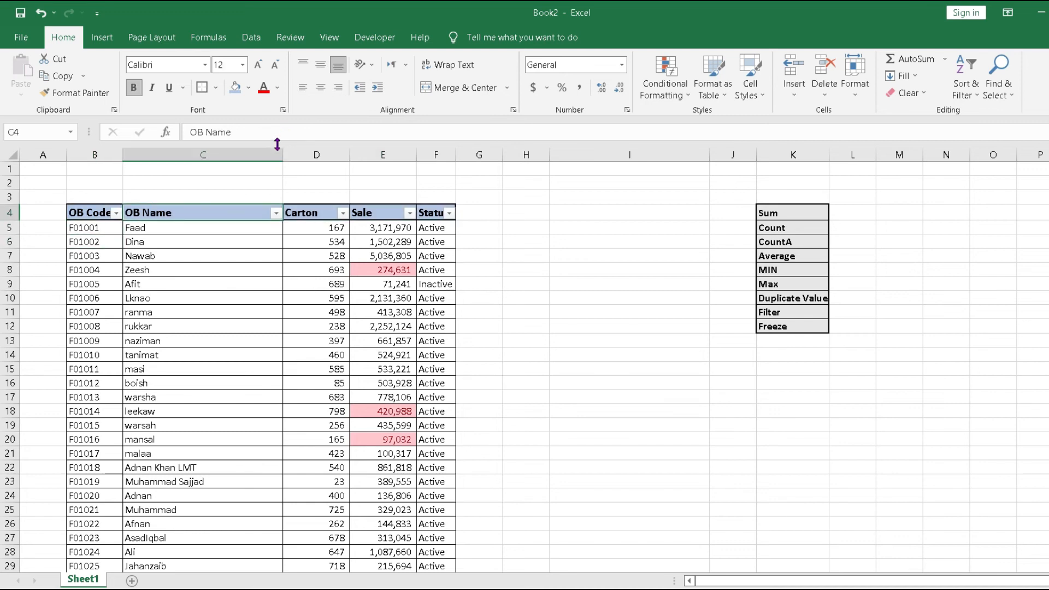
{"action": "key", "text": "Right"}
{"action": "key", "text": "Right"}
{"action": "key", "text": "Right"}
{"action": "key", "text": "Down"}
{"action": "key", "text": "Down"}
{"action": "key", "text": "Down"}
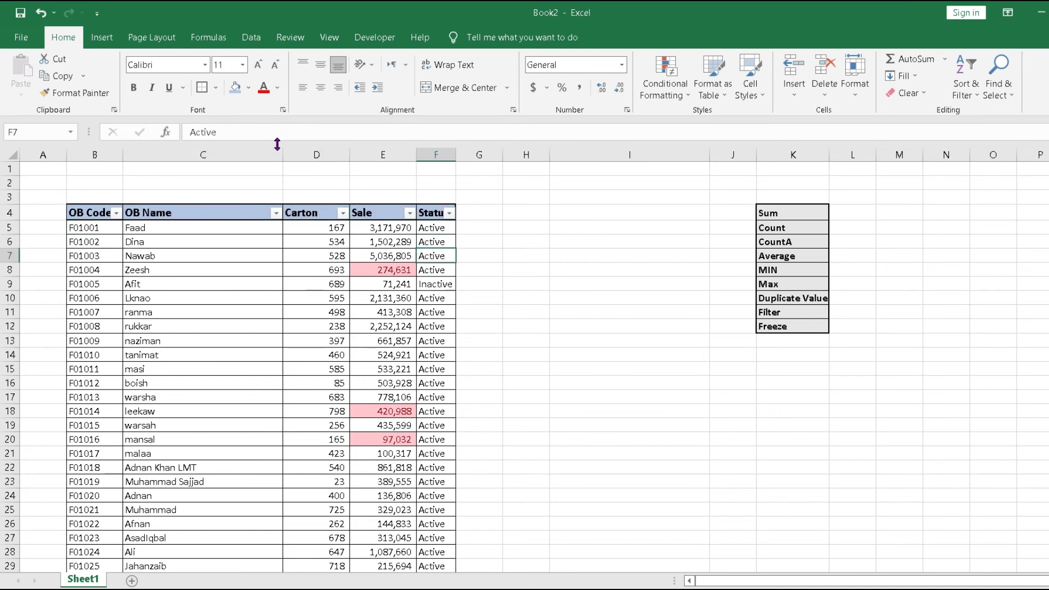
{"action": "key", "text": "Left"}
{"action": "key", "text": "Left"}
{"action": "key", "text": "Left"}
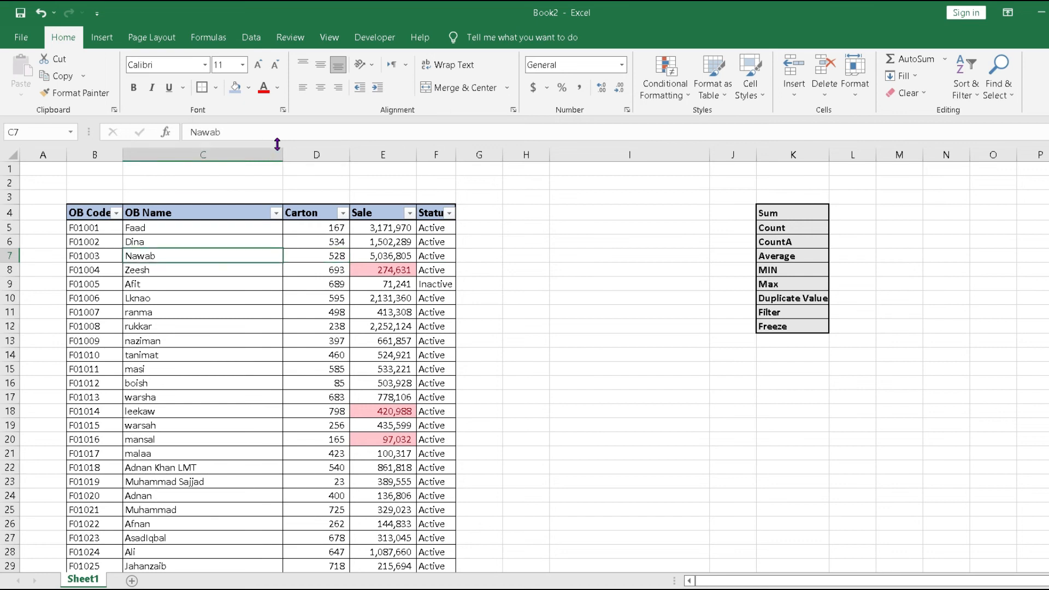
{"action": "key", "text": "Down"}
{"action": "key", "text": "Down"}
{"action": "key", "text": "Down"}
{"action": "key", "text": "Down"}
{"action": "key", "text": "Down"}
{"action": "key", "text": "Down"}
{"action": "key", "text": "Down"}
{"action": "key", "text": "Down"}
{"action": "key", "text": "Down"}
{"action": "key", "text": "Down"}
{"action": "key", "text": "Down"}
{"action": "key", "text": "Down"}
{"action": "key", "text": "Down"}
{"action": "key", "text": "Down"}
{"action": "key", "text": "Down"}
{"action": "key", "text": "Down"}
{"action": "key", "text": "Down"}
{"action": "key", "text": "Down"}
{"action": "key", "text": "Down"}
{"action": "key", "text": "Down"}
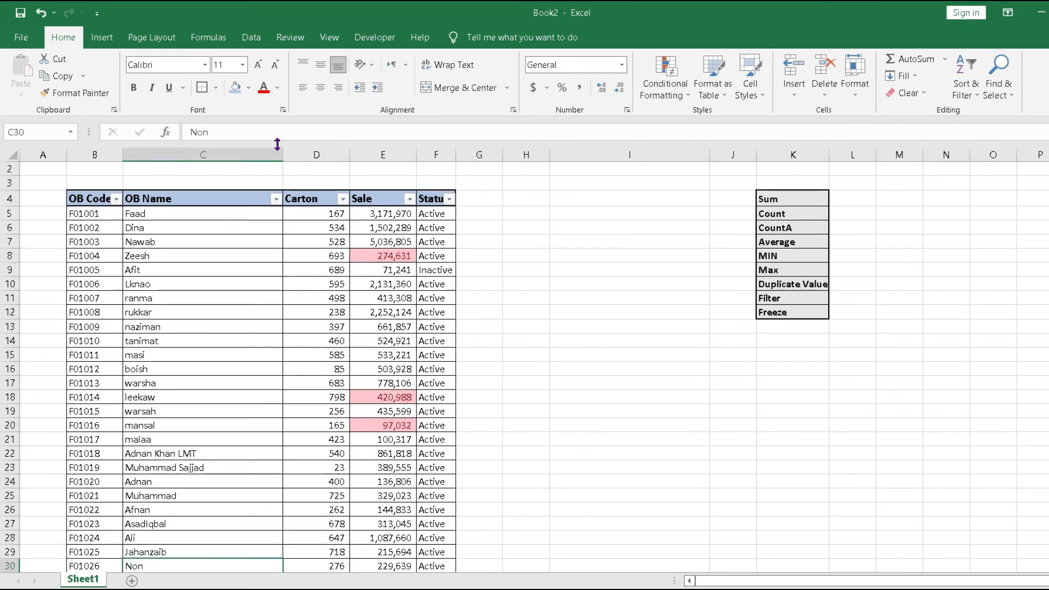
{"action": "key", "text": "Down"}
{"action": "key", "text": "Down"}
{"action": "key", "text": "Down"}
{"action": "key", "text": "Down"}
{"action": "key", "text": "Down"}
{"action": "key", "text": "Down"}
{"action": "key", "text": "Down"}
{"action": "key", "text": "Down"}
{"action": "key", "text": "Down"}
{"action": "key", "text": "Down"}
{"action": "key", "text": "Down"}
{"action": "key", "text": "Down"}
{"action": "key", "text": "Down"}
{"action": "key", "text": "ctrl+Up"}
{"action": "key", "text": "Down"}
{"action": "key", "text": "Down"}
{"action": "key", "text": "Down"}
{"action": "key", "text": "Down"}
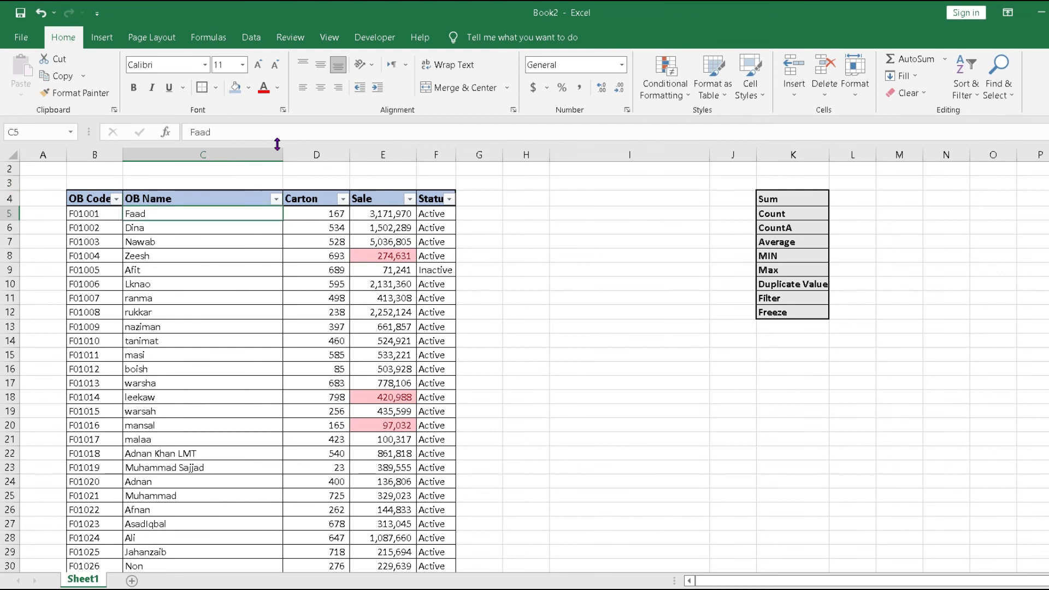
Delete the empty rows above the table so that the header sits in row 1.
{"action": "key", "text": "Up"}
{"action": "key", "text": "Up"}
{"action": "key", "text": "shift+Up"}
{"action": "key", "text": "shift+space"}
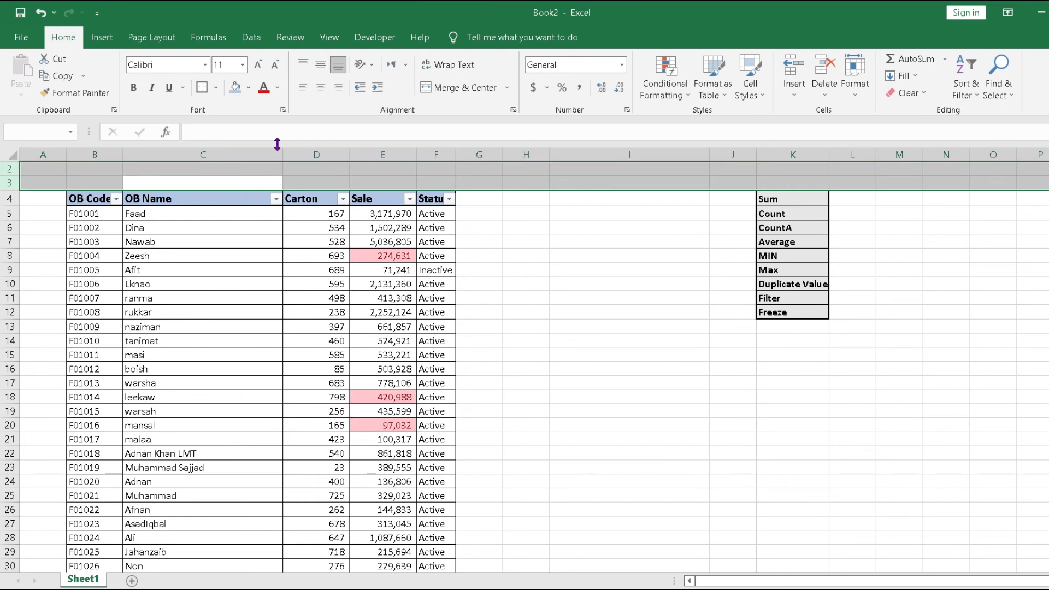
{"action": "key", "text": "ctrl+minus"}
{"action": "key", "text": "Down"}
{"action": "key", "text": "Up"}
{"action": "key", "text": "Up"}
{"action": "key", "text": "Up"}
{"action": "key", "text": "Down"}
{"action": "key", "text": "Up"}
{"action": "key", "text": "shift+space"}
{"action": "key", "text": "ctrl+minus"}
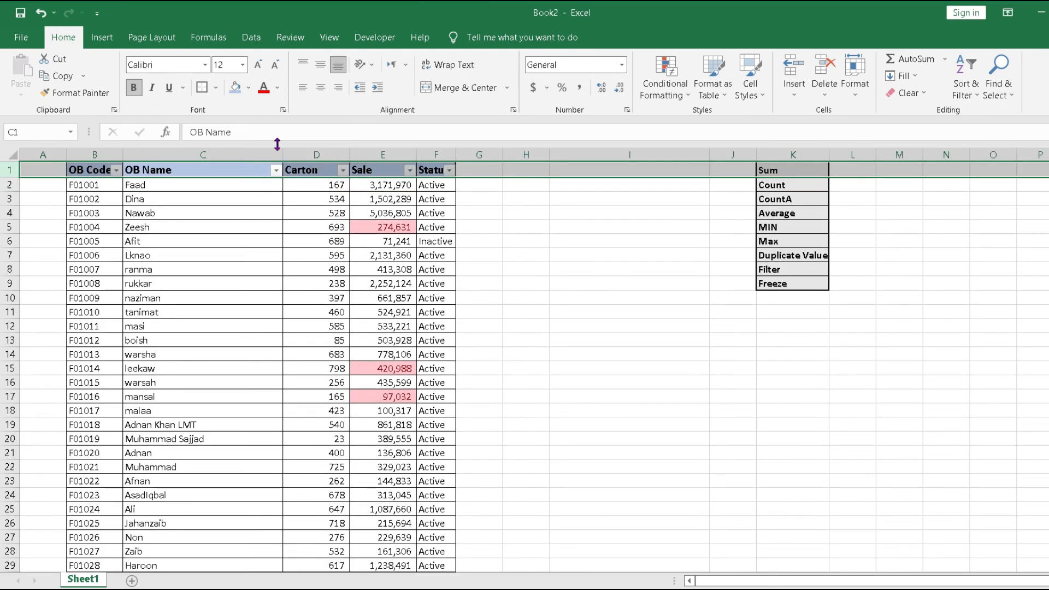
Look far down the OB Name records to check whether the header row stays in view, then return to row 1.
{"action": "key", "text": "Down"}
{"action": "key", "text": "Down"}
{"action": "key", "text": "Up"}
{"action": "key", "text": "Up"}
{"action": "key", "text": "Down"}
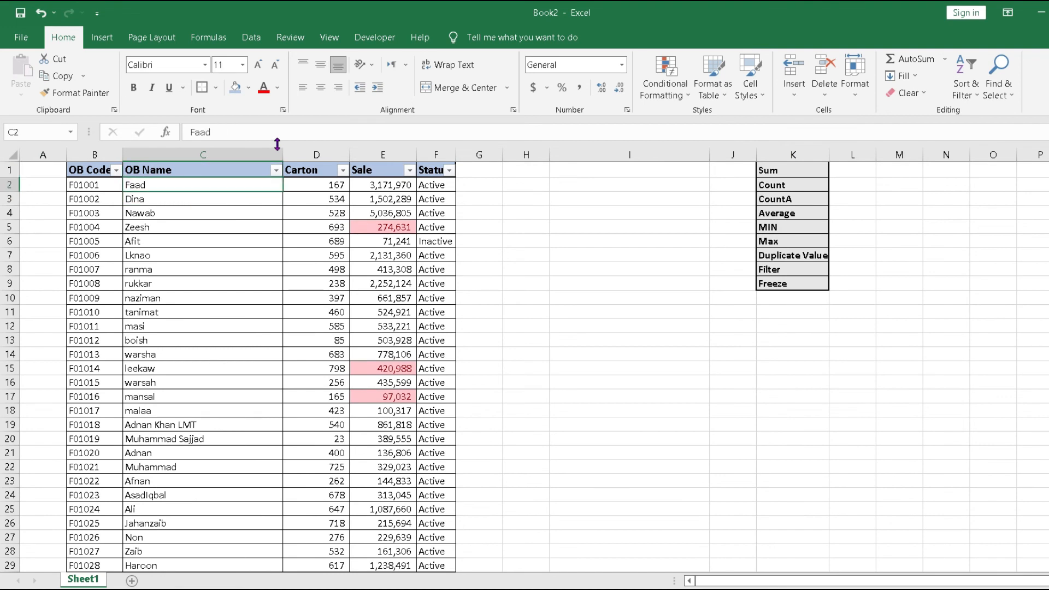
{"action": "key", "text": "Up"}
{"action": "key", "text": "Down"}
{"action": "key", "text": "Down"}
{"action": "key", "text": "Down"}
{"action": "key", "text": "Down"}
{"action": "key", "text": "Down"}
{"action": "key", "text": "Down"}
{"action": "key", "text": "Down"}
{"action": "key", "text": "Down"}
{"action": "key", "text": "Down"}
{"action": "key", "text": "Down"}
{"action": "key", "text": "Down"}
{"action": "key", "text": "Down"}
{"action": "key", "text": "Down"}
{"action": "key", "text": "Down"}
{"action": "key", "text": "Down"}
{"action": "key", "text": "Down"}
{"action": "key", "text": "Down"}
{"action": "key", "text": "Down"}
{"action": "key", "text": "Down"}
{"action": "key", "text": "Down"}
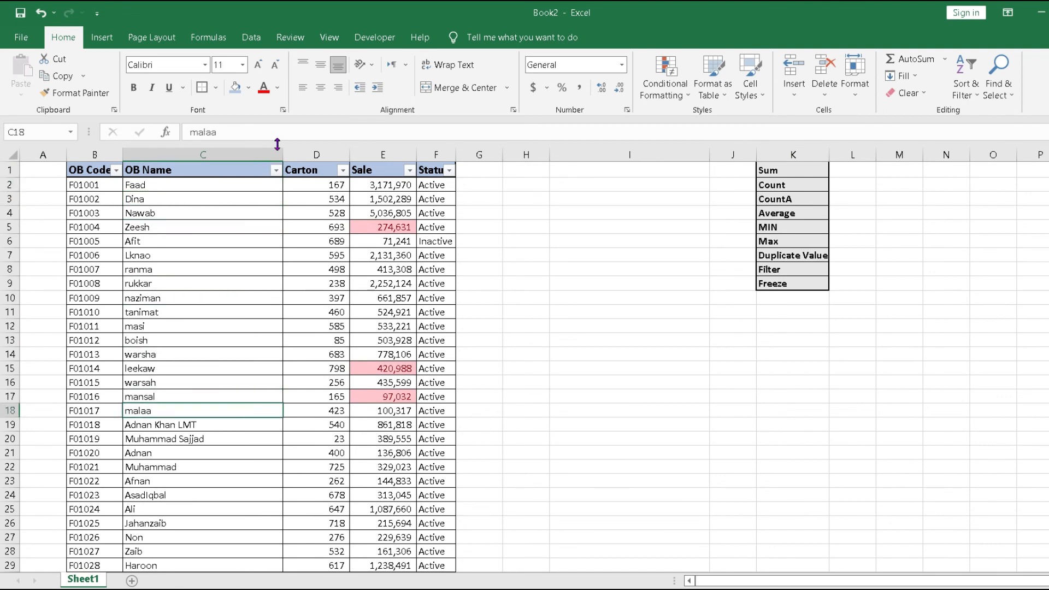
{"action": "key", "text": "Down"}
{"action": "key", "text": "Down"}
{"action": "key", "text": "Down"}
{"action": "key", "text": "Down"}
{"action": "key", "text": "Down"}
{"action": "key", "text": "Down"}
{"action": "key", "text": "Down"}
{"action": "key", "text": "Down"}
{"action": "key", "text": "Down"}
{"action": "key", "text": "Down"}
{"action": "key", "text": "Down"}
{"action": "key", "text": "Down"}
{"action": "key", "text": "Down"}
{"action": "key", "text": "Down"}
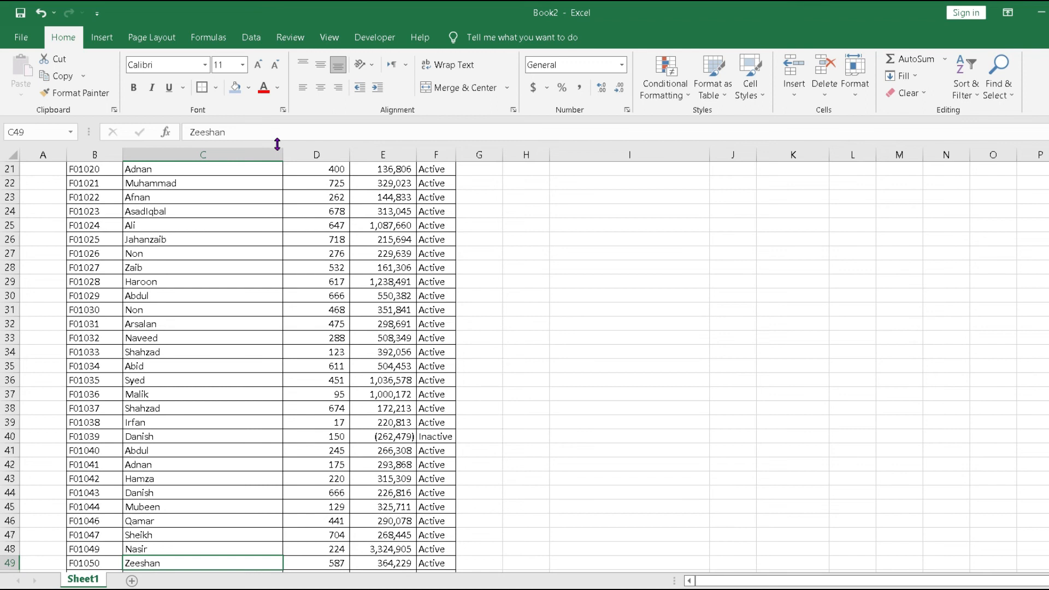
{"action": "key", "text": "ctrl+Up"}
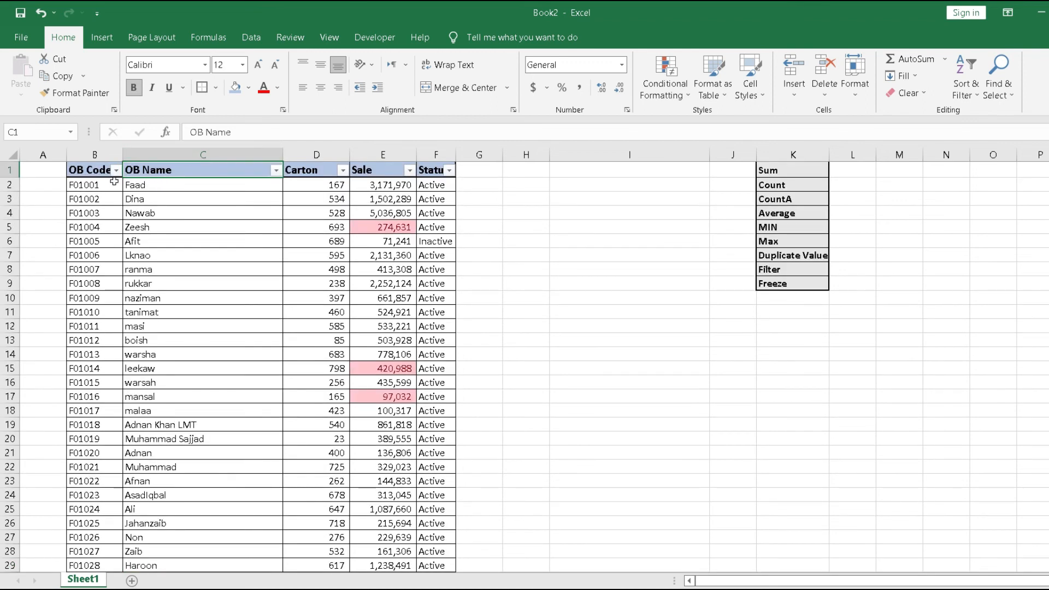
{"action": "scroll", "coordinate": [175, 271], "scroll_direction": "down", "scroll_amount": 20}
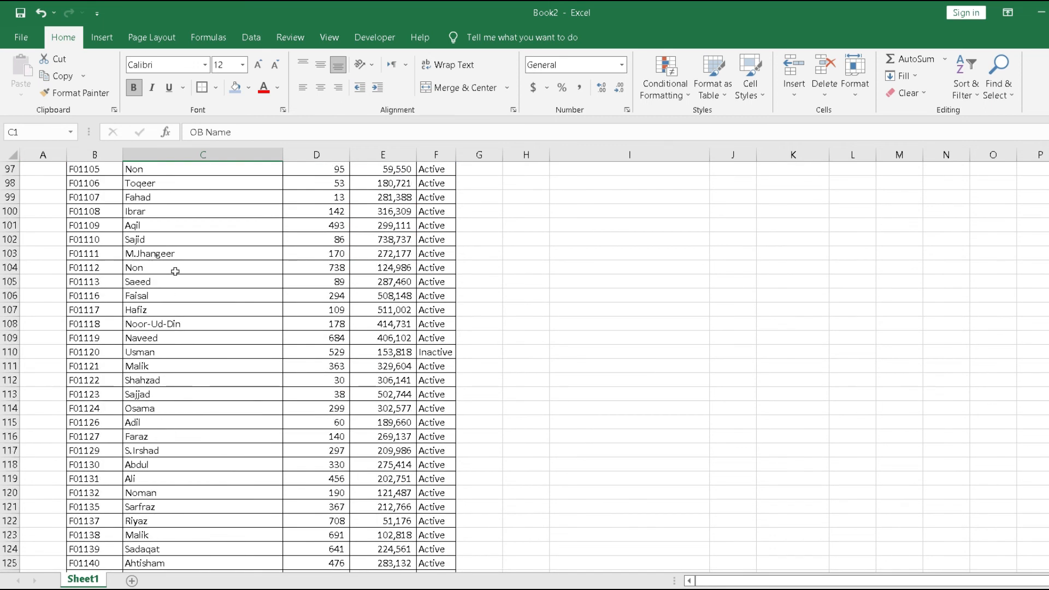
{"action": "scroll", "coordinate": [175, 271], "scroll_direction": "up", "scroll_amount": 20}
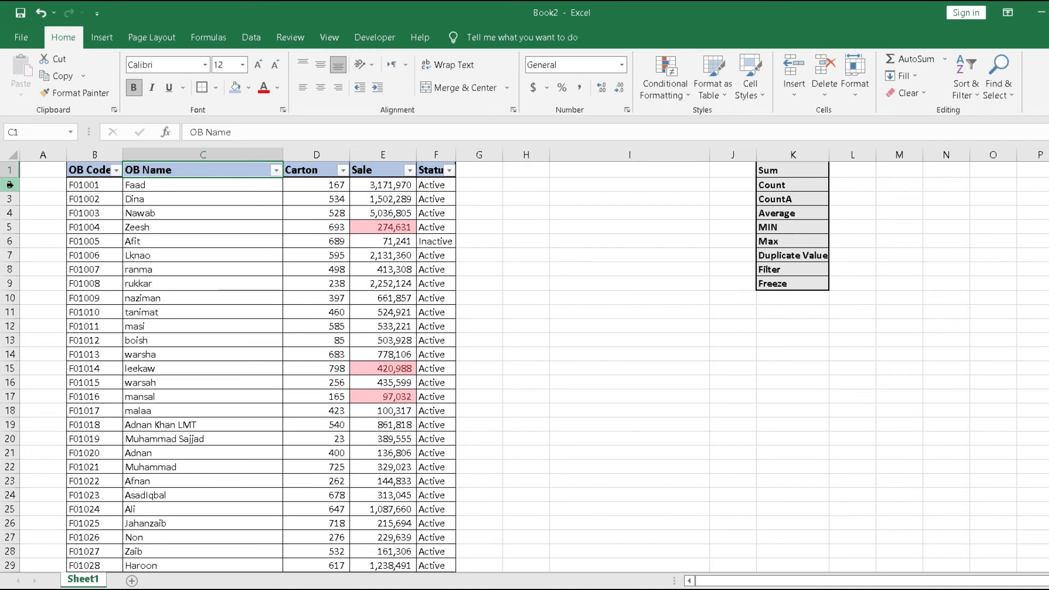
Select rows 1 and 2 and apply Freeze Panes to keep the header visible while scrolling.
{"action": "left_click", "coordinate": [127, 241]}
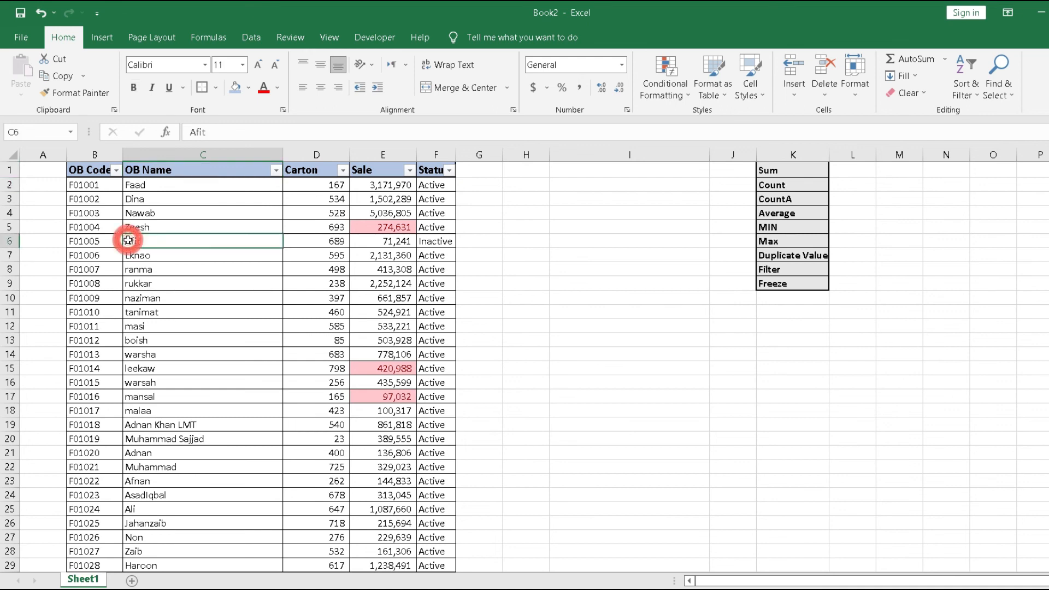
{"action": "left_click", "coordinate": [91, 169]}
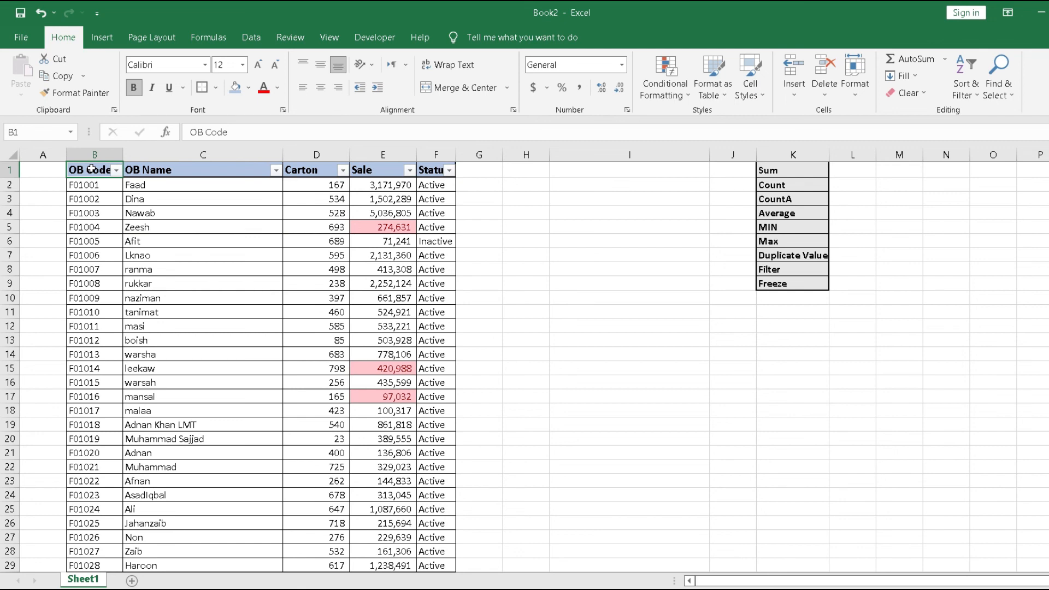
{"action": "left_click", "coordinate": [8, 184]}
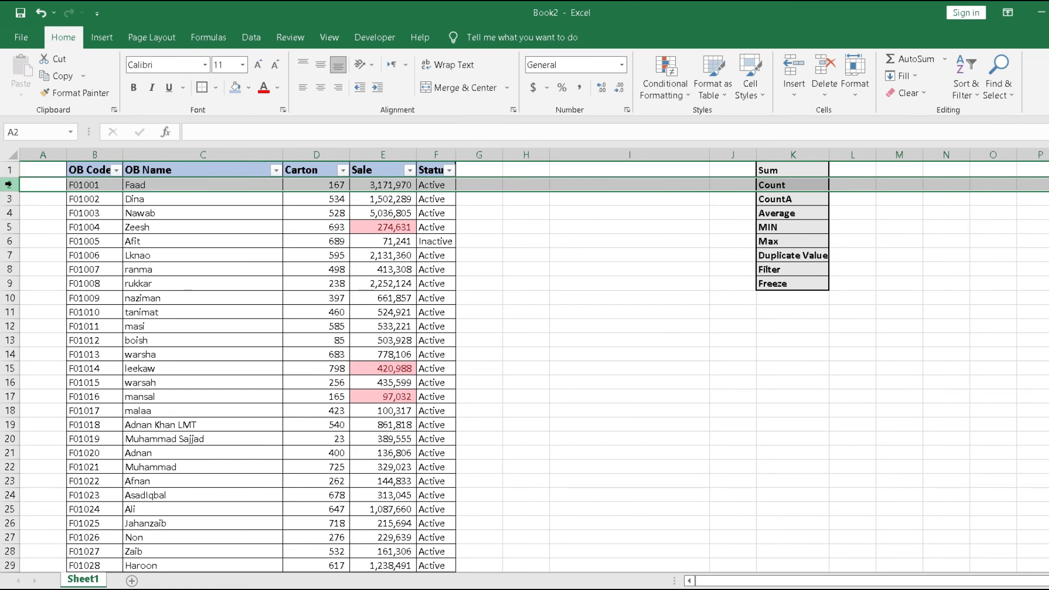
{"action": "key", "text": "shift+Up"}
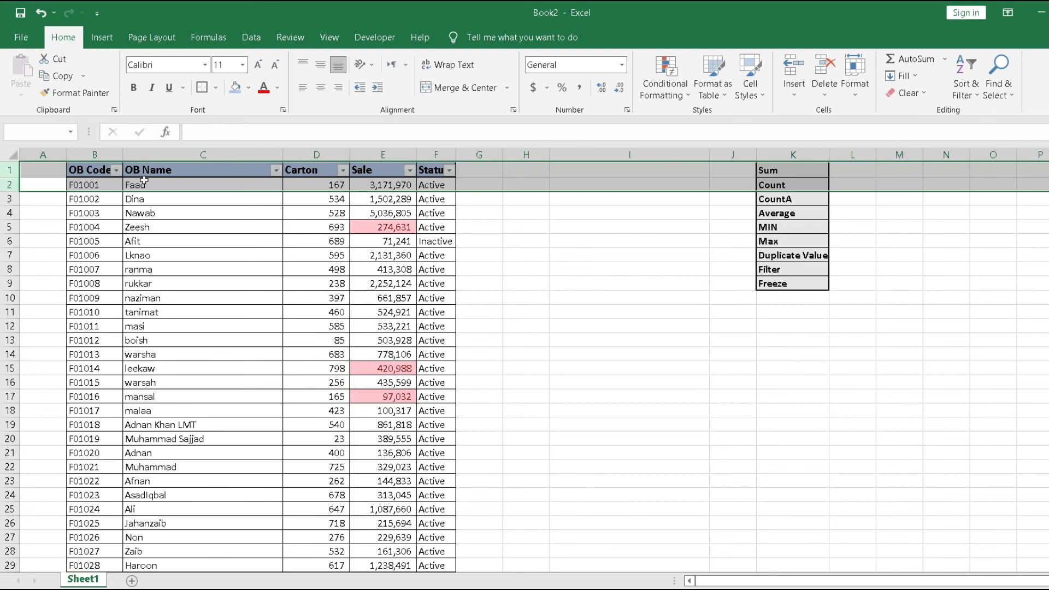
{"action": "left_click", "coordinate": [334, 37]}
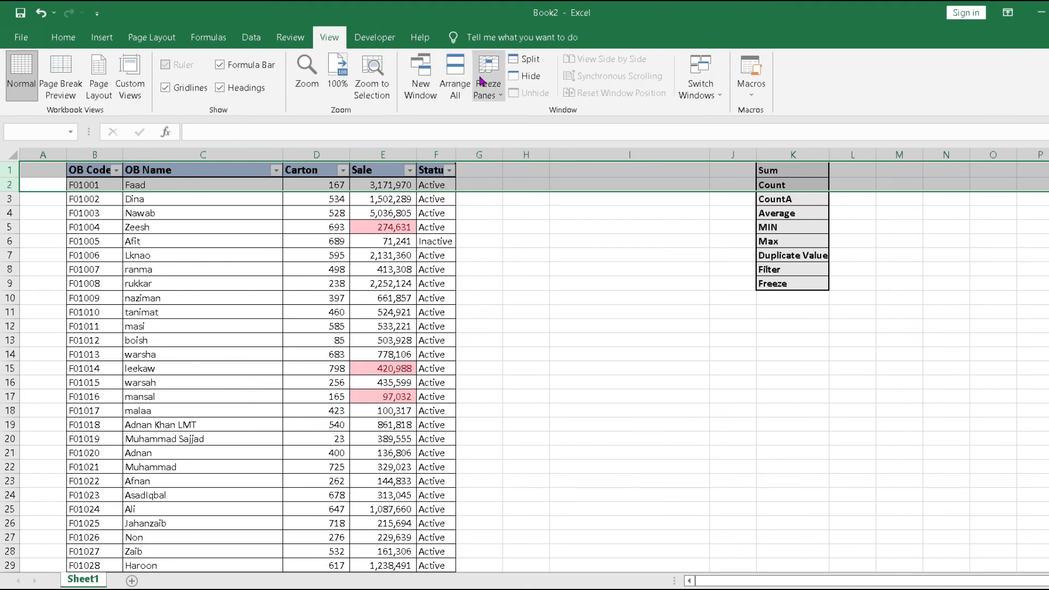
{"action": "left_click", "coordinate": [489, 92]}
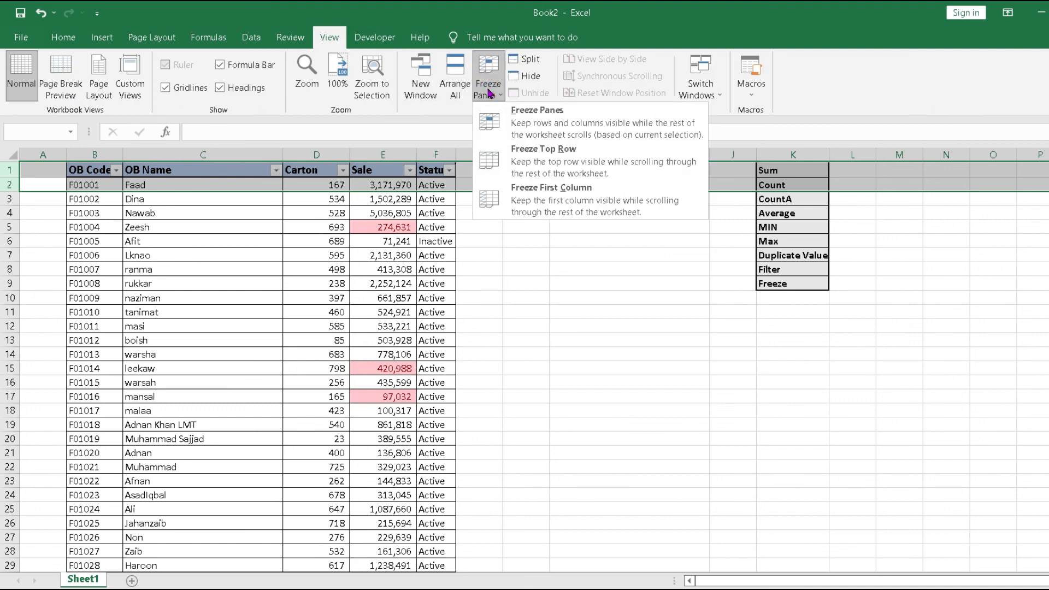
{"action": "left_click", "coordinate": [535, 125]}
{"action": "left_click", "coordinate": [388, 252]}
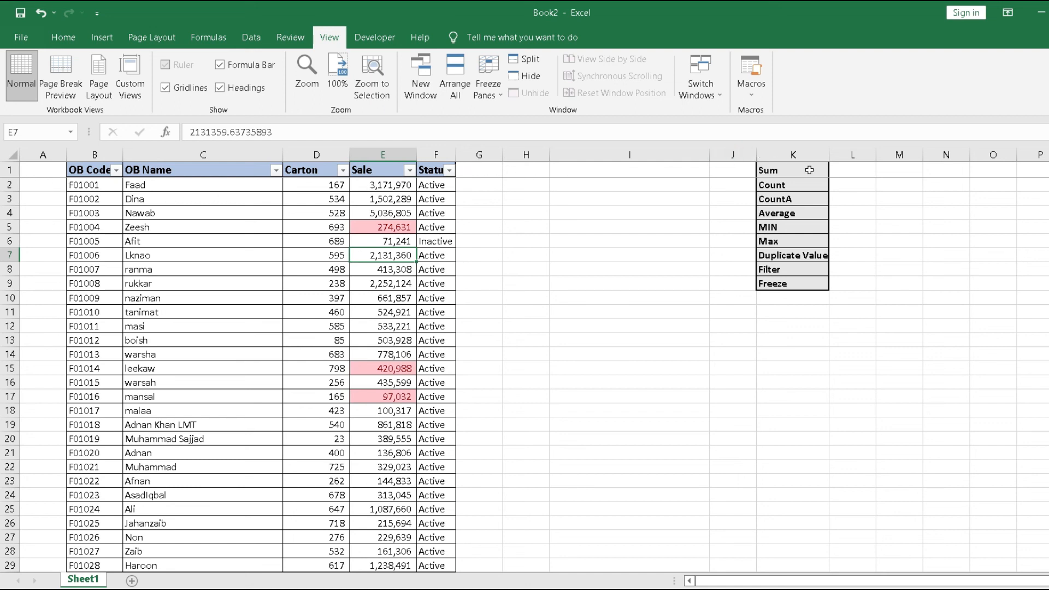
Look far down the Status column from row 1 to check that the frozen header stays in view, and return to the Status header cell.
{"action": "left_click", "coordinate": [490, 171]}
{"action": "key", "text": "shift+space"}
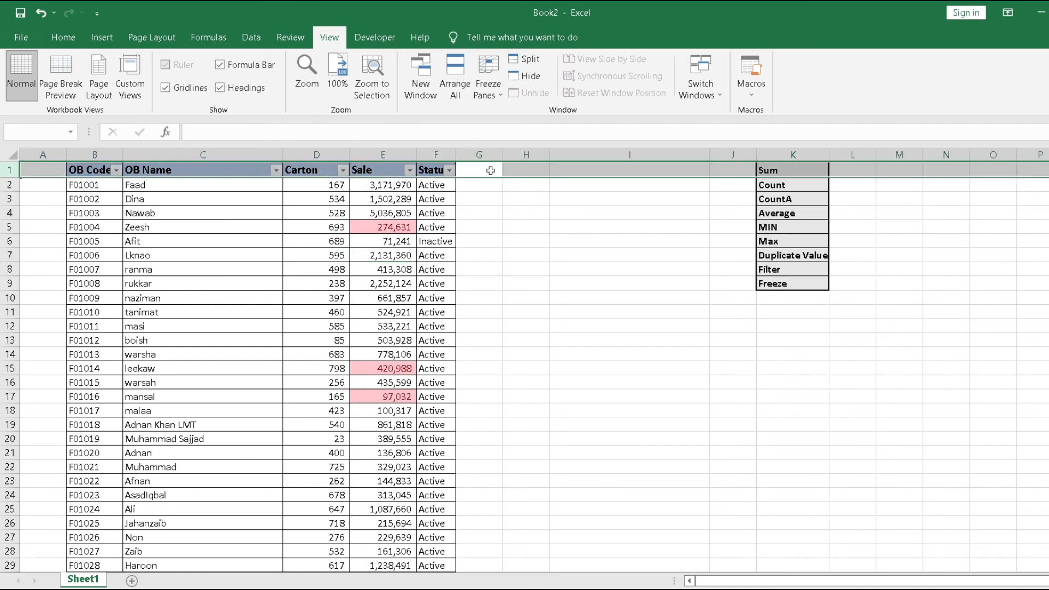
{"action": "key", "text": "Left"}
{"action": "key", "text": "Down"}
{"action": "key", "text": "Down"}
{"action": "key", "text": "Down"}
{"action": "key", "text": "Down"}
{"action": "key", "text": "Down"}
{"action": "key", "text": "Down"}
{"action": "key", "text": "Down"}
{"action": "key", "text": "Down"}
{"action": "key", "text": "Down"}
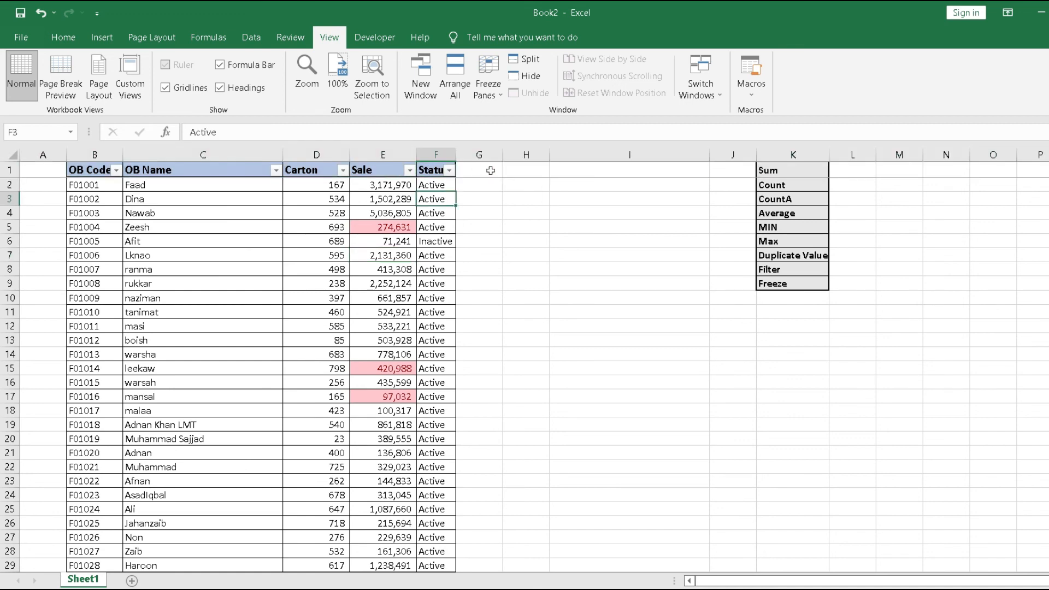
{"action": "key", "text": "Down"}
{"action": "key", "text": "Down"}
{"action": "key", "text": "Down"}
{"action": "key", "text": "Down"}
{"action": "key", "text": "Down"}
{"action": "key", "text": "Down"}
{"action": "key", "text": "Down"}
{"action": "key", "text": "Down"}
{"action": "key", "text": "Down"}
{"action": "key", "text": "Down"}
{"action": "key", "text": "Down"}
{"action": "key", "text": "Down"}
{"action": "key", "text": "Down"}
{"action": "key", "text": "Down"}
{"action": "key", "text": "Down"}
{"action": "key", "text": "Down"}
{"action": "key", "text": "Down"}
{"action": "key", "text": "Down"}
{"action": "key", "text": "Down"}
{"action": "key", "text": "Down"}
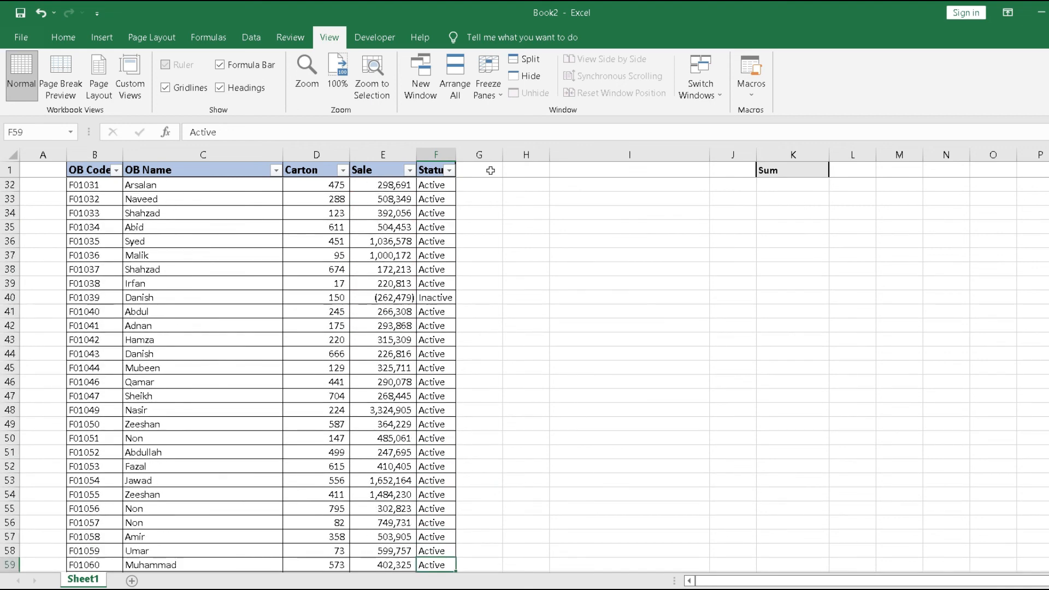
{"action": "key", "text": "Down"}
{"action": "key", "text": "Down"}
{"action": "key", "text": "Down"}
{"action": "key", "text": "Down"}
{"action": "key", "text": "Down"}
{"action": "key", "text": "Down"}
{"action": "key", "text": "Down"}
{"action": "key", "text": "Down"}
{"action": "key", "text": "Down"}
{"action": "key", "text": "Down"}
{"action": "key", "text": "Down"}
{"action": "key", "text": "Down"}
{"action": "key", "text": "Down"}
{"action": "key", "text": "Down"}
{"action": "key", "text": "Down"}
{"action": "key", "text": "Down"}
{"action": "key", "text": "Down"}
{"action": "key", "text": "Down"}
{"action": "key", "text": "Down"}
{"action": "key", "text": "Down"}
{"action": "key", "text": "ctrl+Up"}
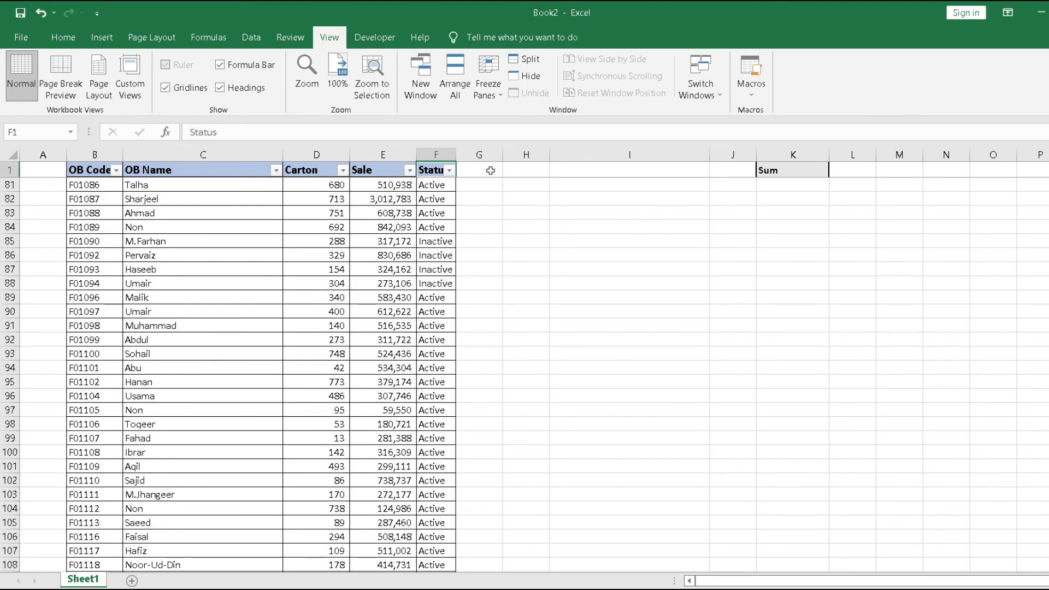
Look through the Status records down to about row 145 and back up to row 7, checking the frozen header in both directions.
{"action": "key", "text": "Down"}
{"action": "key", "text": "Down"}
{"action": "key", "text": "Down"}
{"action": "key", "text": "Down"}
{"action": "key", "text": "Down"}
{"action": "key", "text": "Down"}
{"action": "key", "text": "Down"}
{"action": "key", "text": "Down"}
{"action": "key", "text": "Down"}
{"action": "key", "text": "Down"}
{"action": "key", "text": "Down"}
{"action": "key", "text": "Down"}
{"action": "key", "text": "Down"}
{"action": "key", "text": "Down"}
{"action": "key", "text": "Down"}
{"action": "key", "text": "Down"}
{"action": "key", "text": "Down"}
{"action": "key", "text": "Down"}
{"action": "key", "text": "Down"}
{"action": "key", "text": "Down"}
{"action": "key", "text": "Down"}
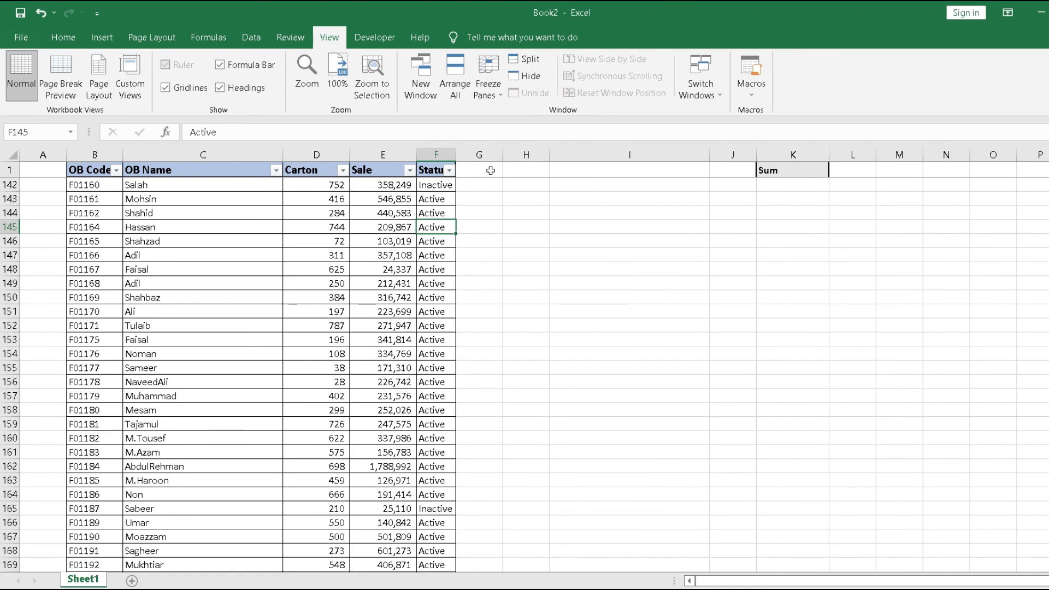
{"action": "key", "text": "Up"}
{"action": "key", "text": "Up"}
{"action": "key", "text": "Up"}
{"action": "key", "text": "Up"}
{"action": "key", "text": "Up"}
{"action": "key", "text": "Up"}
{"action": "key", "text": "Up"}
{"action": "key", "text": "Up"}
{"action": "key", "text": "Up"}
{"action": "key", "text": "Up"}
{"action": "key", "text": "Up"}
{"action": "key", "text": "Up"}
{"action": "key", "text": "Up"}
{"action": "key", "text": "Up"}
{"action": "key", "text": "Up"}
{"action": "key", "text": "Up"}
{"action": "key", "text": "Up"}
{"action": "key", "text": "Up"}
{"action": "key", "text": "Up"}
{"action": "key", "text": "Up"}
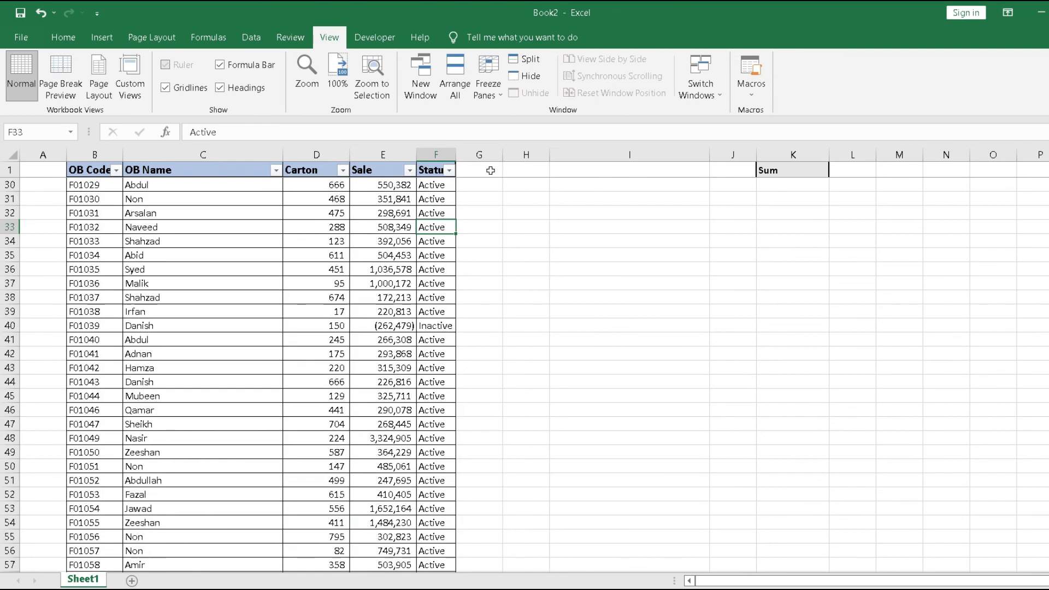
{"action": "key", "text": "Up"}
{"action": "key", "text": "Up"}
{"action": "key", "text": "Up"}
{"action": "key", "text": "Up"}
{"action": "key", "text": "Up"}
{"action": "key", "text": "Up"}
{"action": "key", "text": "Up"}
{"action": "key", "text": "Up"}
{"action": "key", "text": "Up"}
{"action": "key", "text": "Up"}
{"action": "key", "text": "Up"}
{"action": "key", "text": "Up"}
{"action": "key", "text": "Up"}
{"action": "key", "text": "Up"}
{"action": "key", "text": "Up"}
{"action": "key", "text": "Up"}
{"action": "key", "text": "Up"}
{"action": "key", "text": "Up"}
{"action": "key", "text": "Up"}
{"action": "key", "text": "Up"}
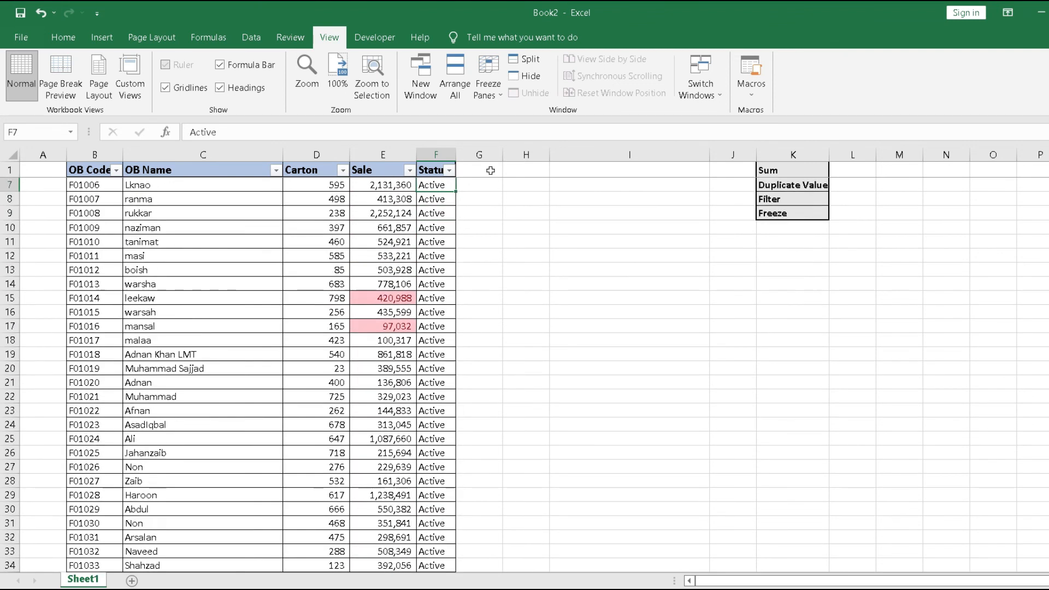